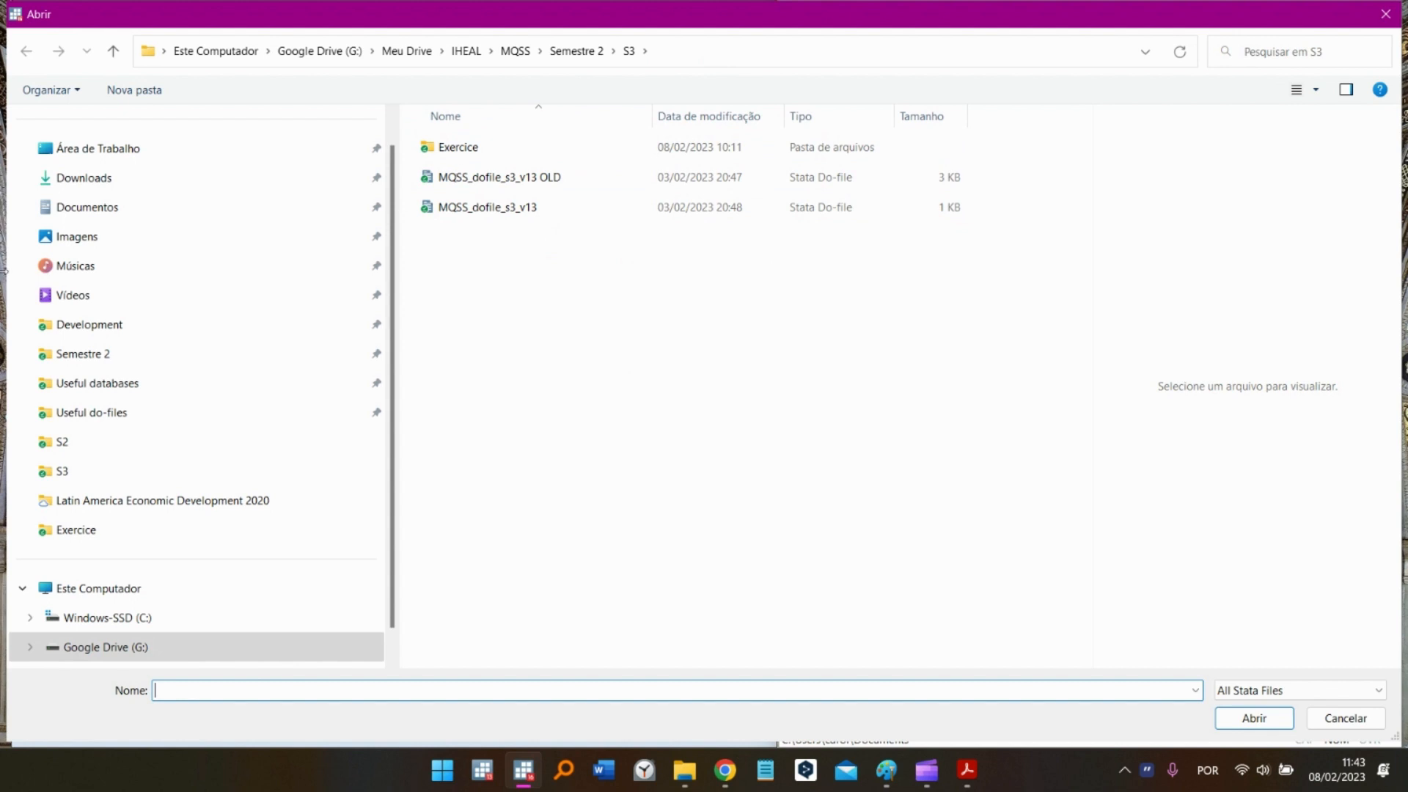
Open the dataset CEPAL2015_v13_clean from the Desktop folder "Bases de données et do-files S3-20230208"
{"action": "left_click", "coordinate": [161, 154]}
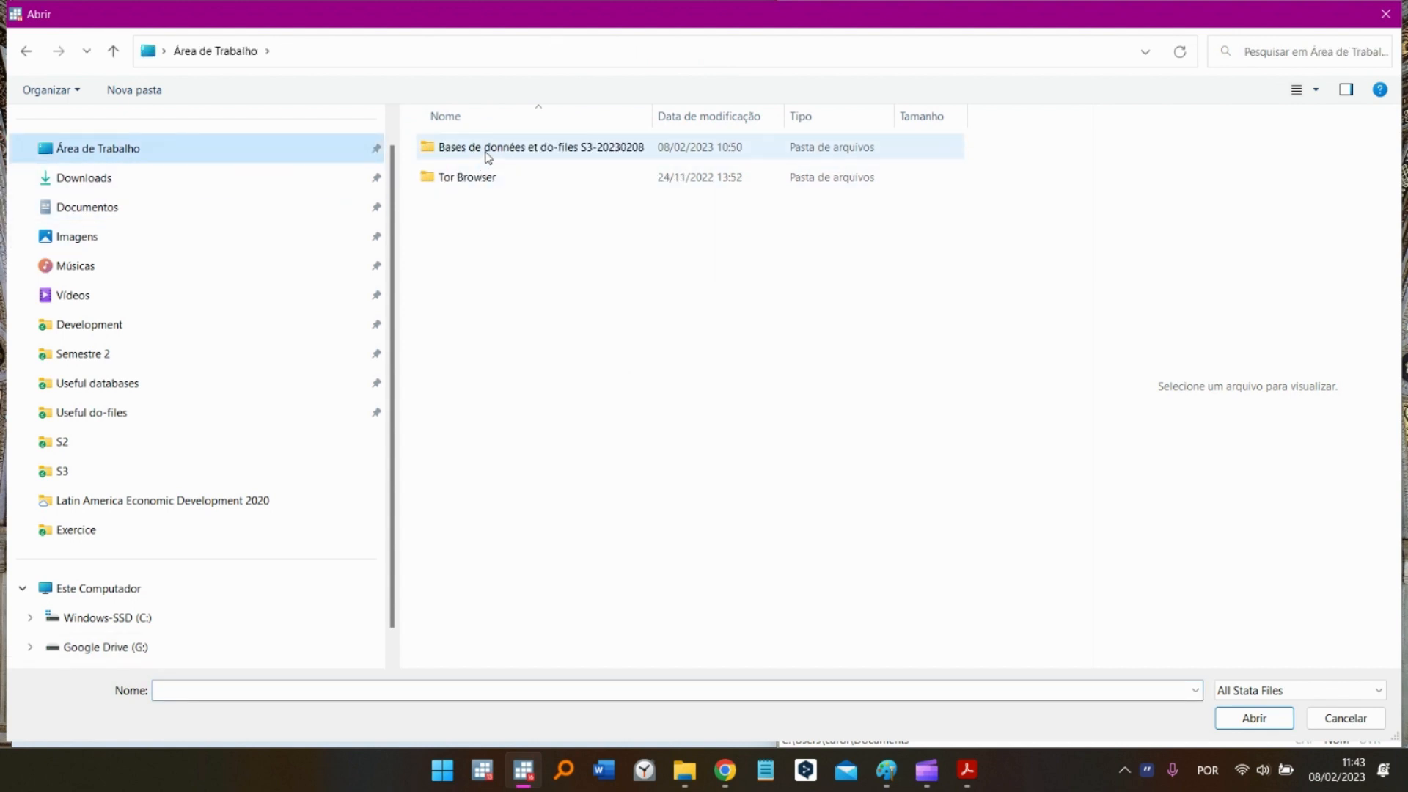
{"action": "left_click", "coordinate": [511, 155]}
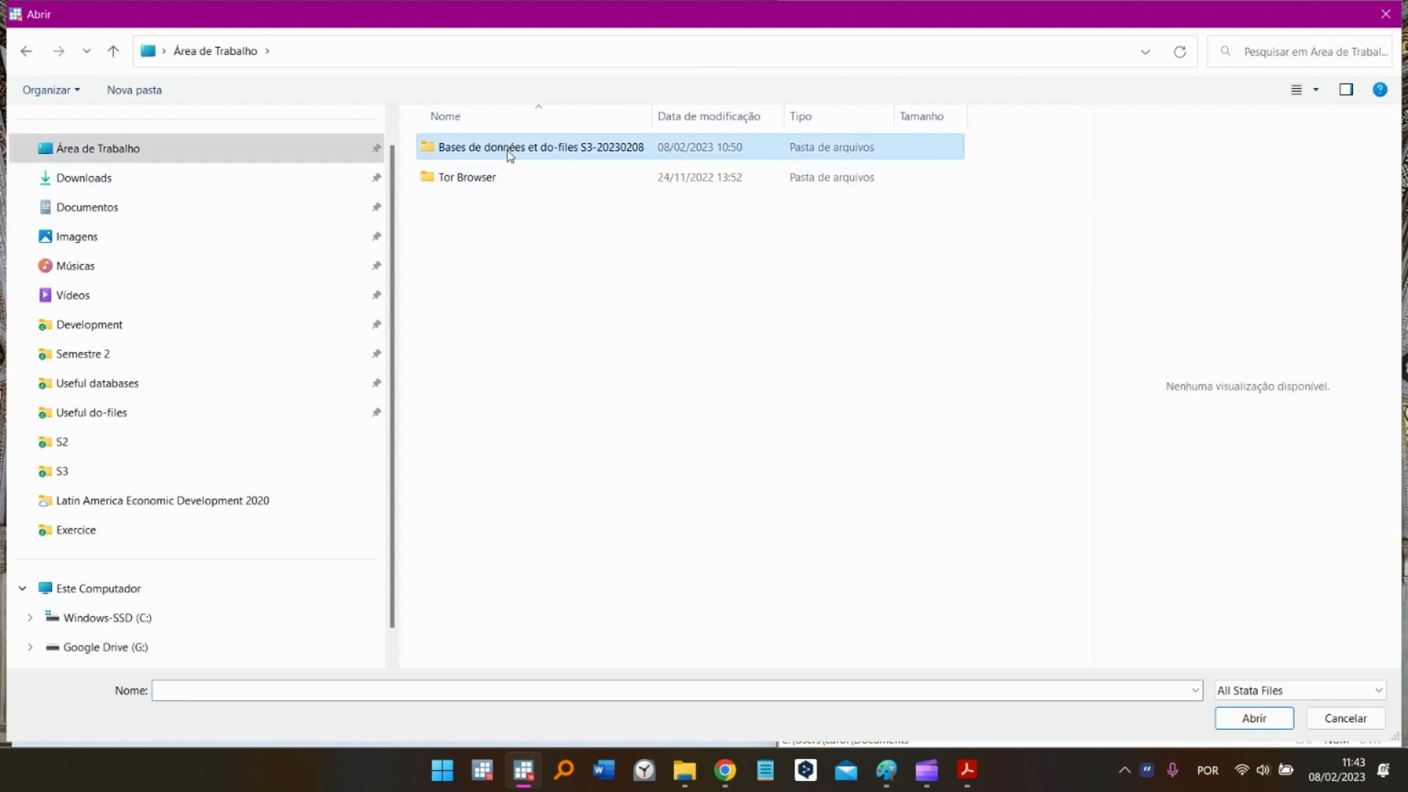
{"action": "double_click", "coordinate": [561, 150]}
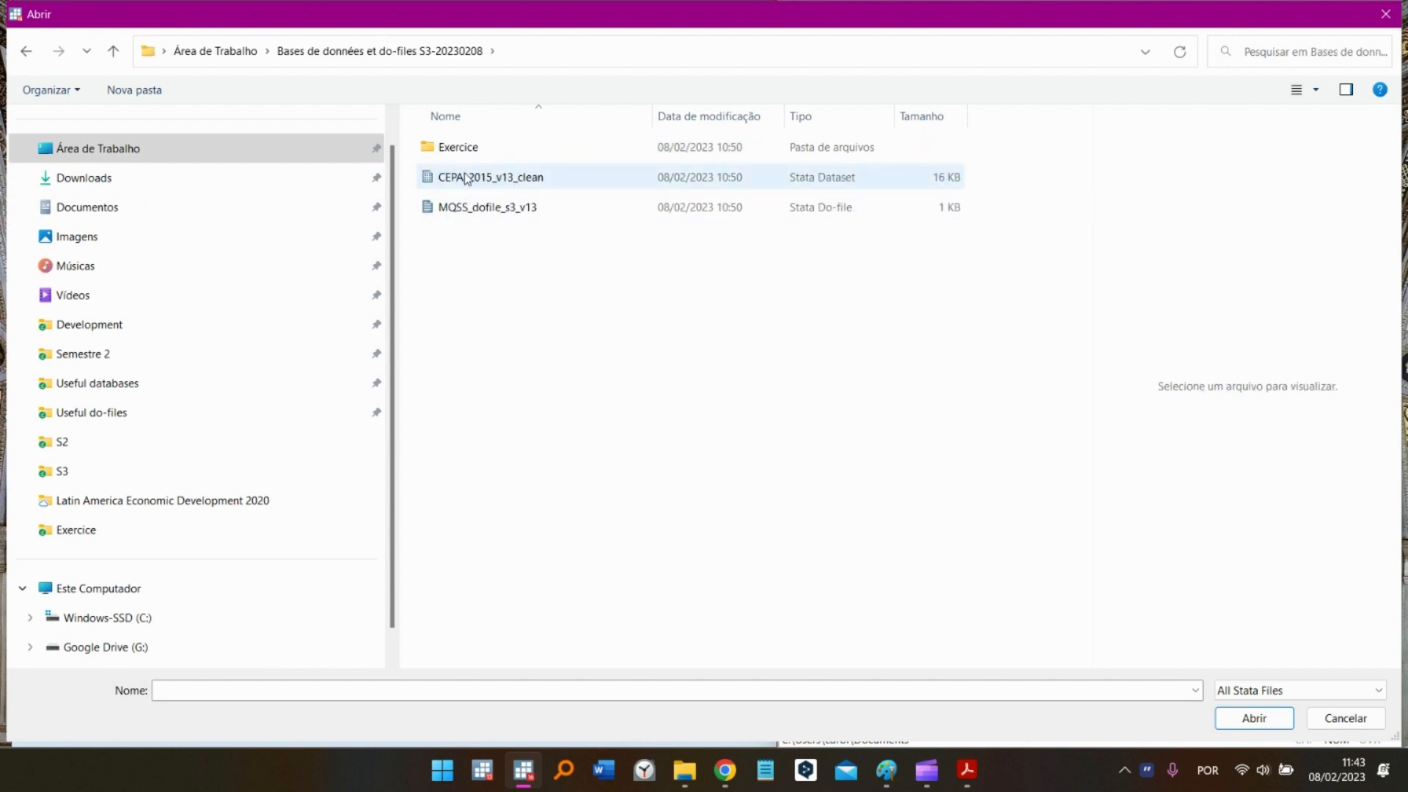
{"action": "left_click", "coordinate": [549, 182]}
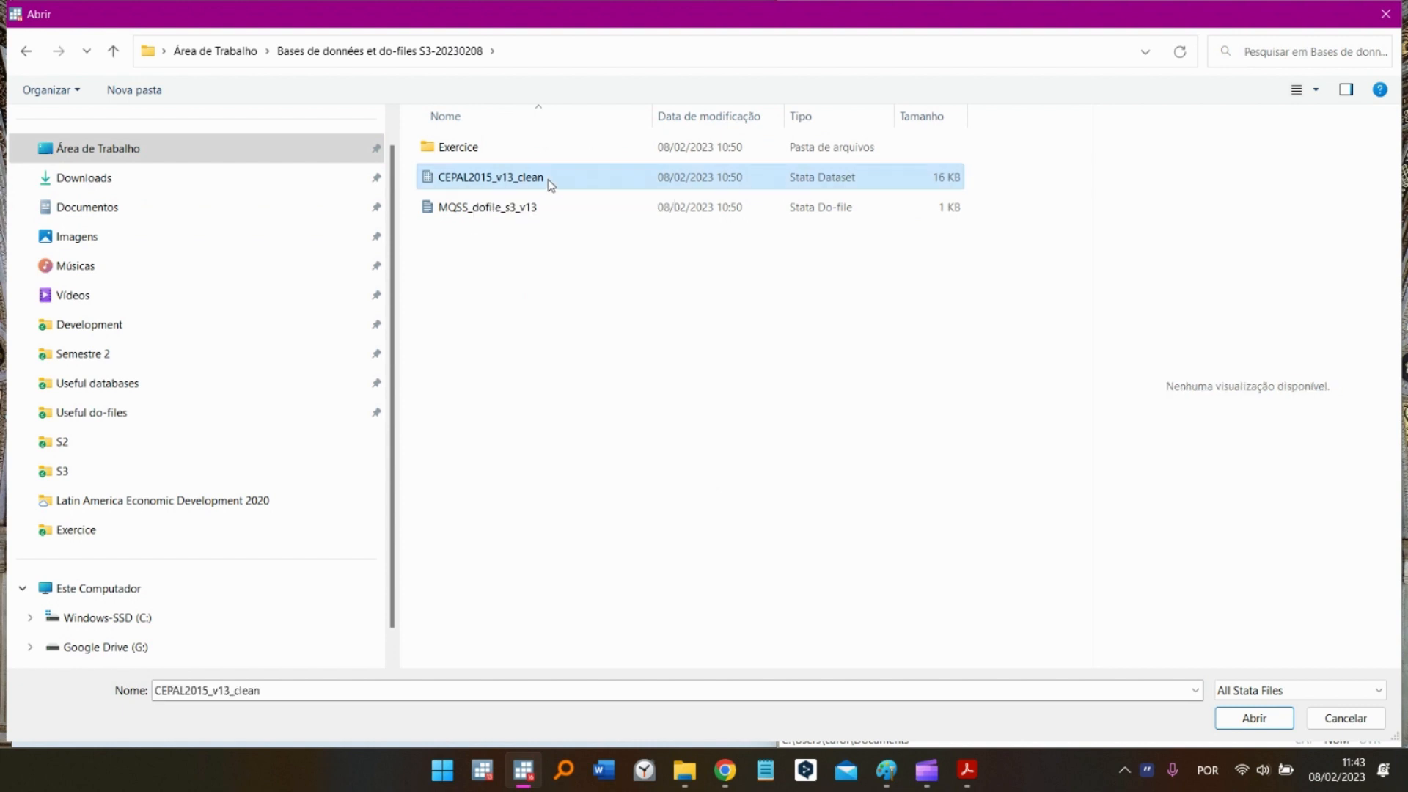
{"action": "left_click", "coordinate": [1280, 720]}
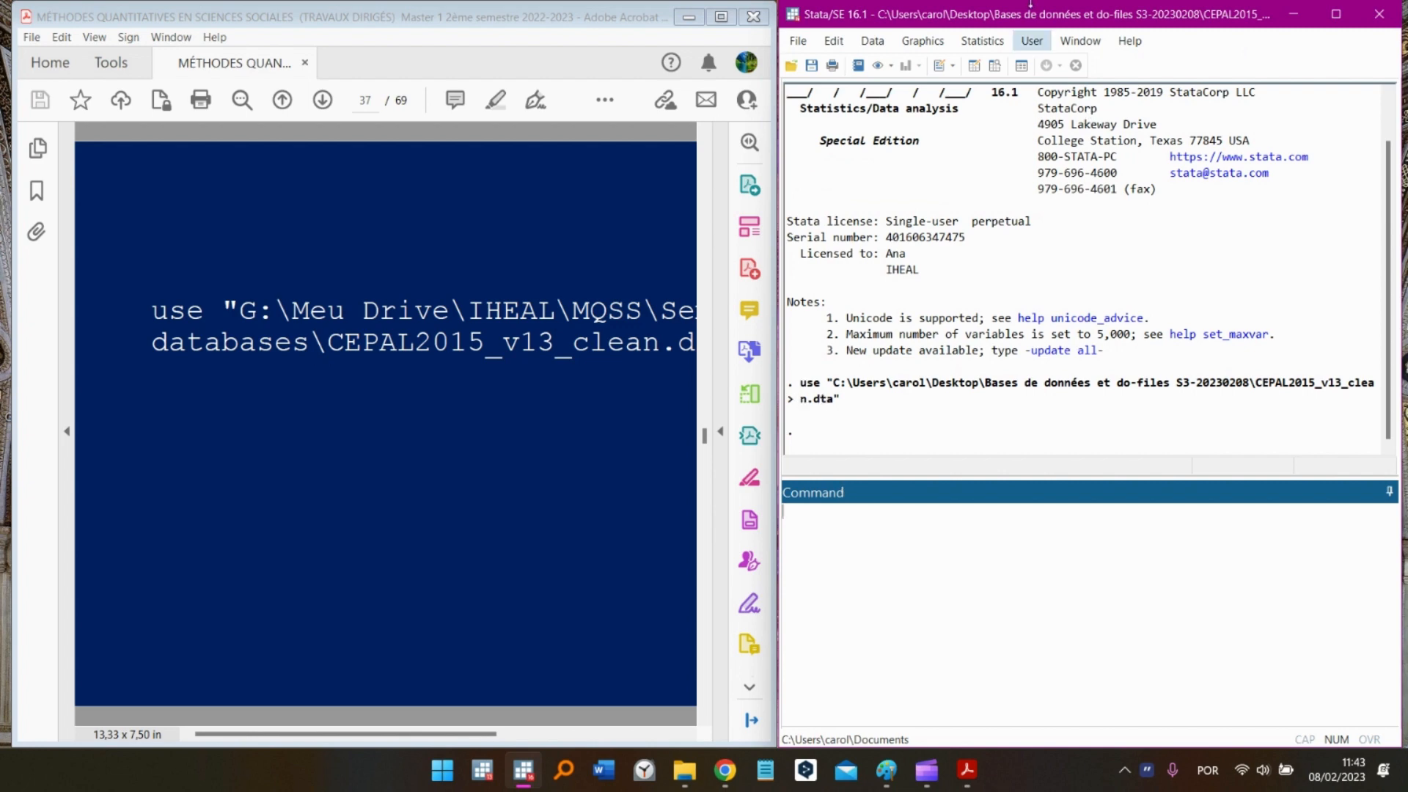
Maximize the Stata window and display its Variables and Properties panes
{"action": "left_click_drag", "start_coordinate": [1048, 15], "coordinate": [1050, 34]}
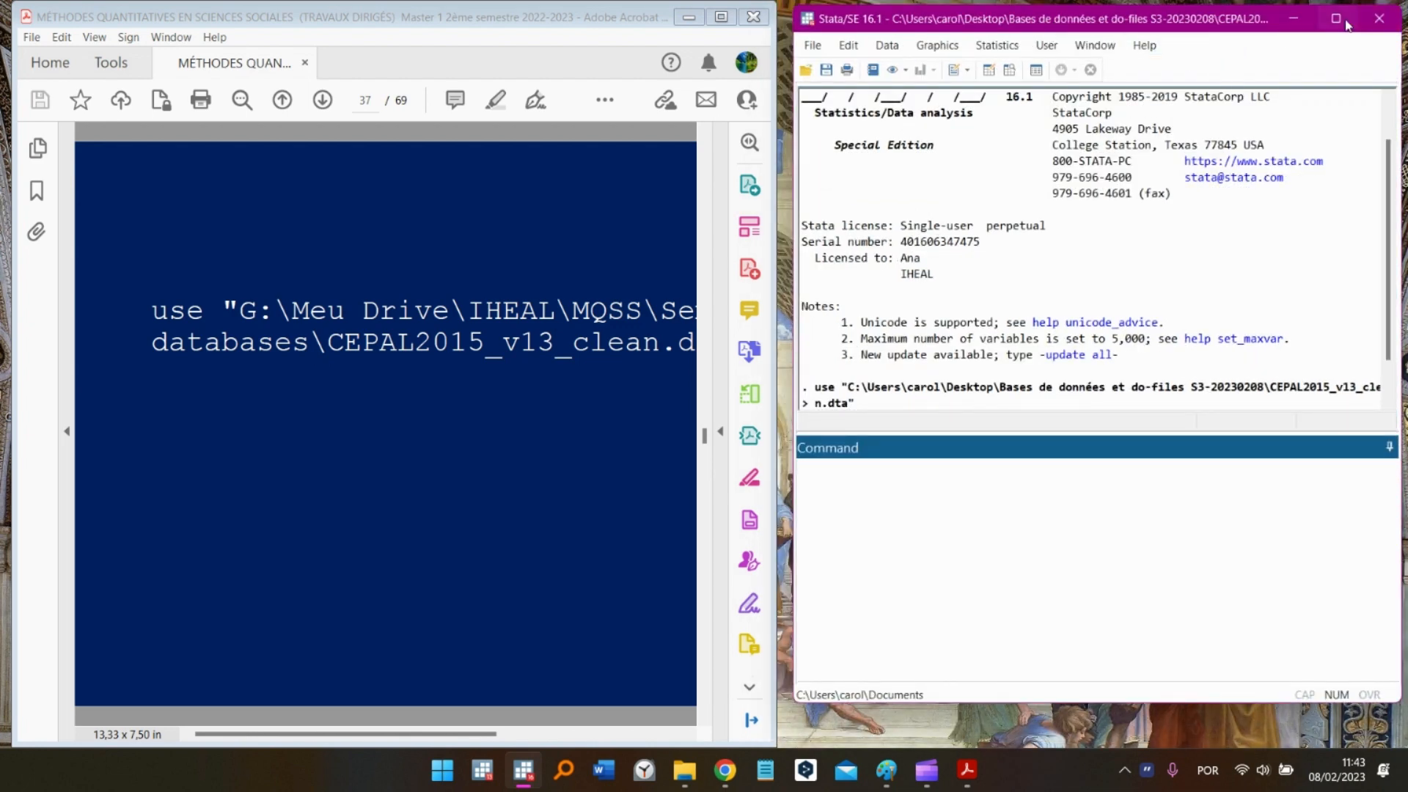
{"action": "left_click", "coordinate": [1336, 18]}
{"action": "left_click", "coordinate": [301, 34]}
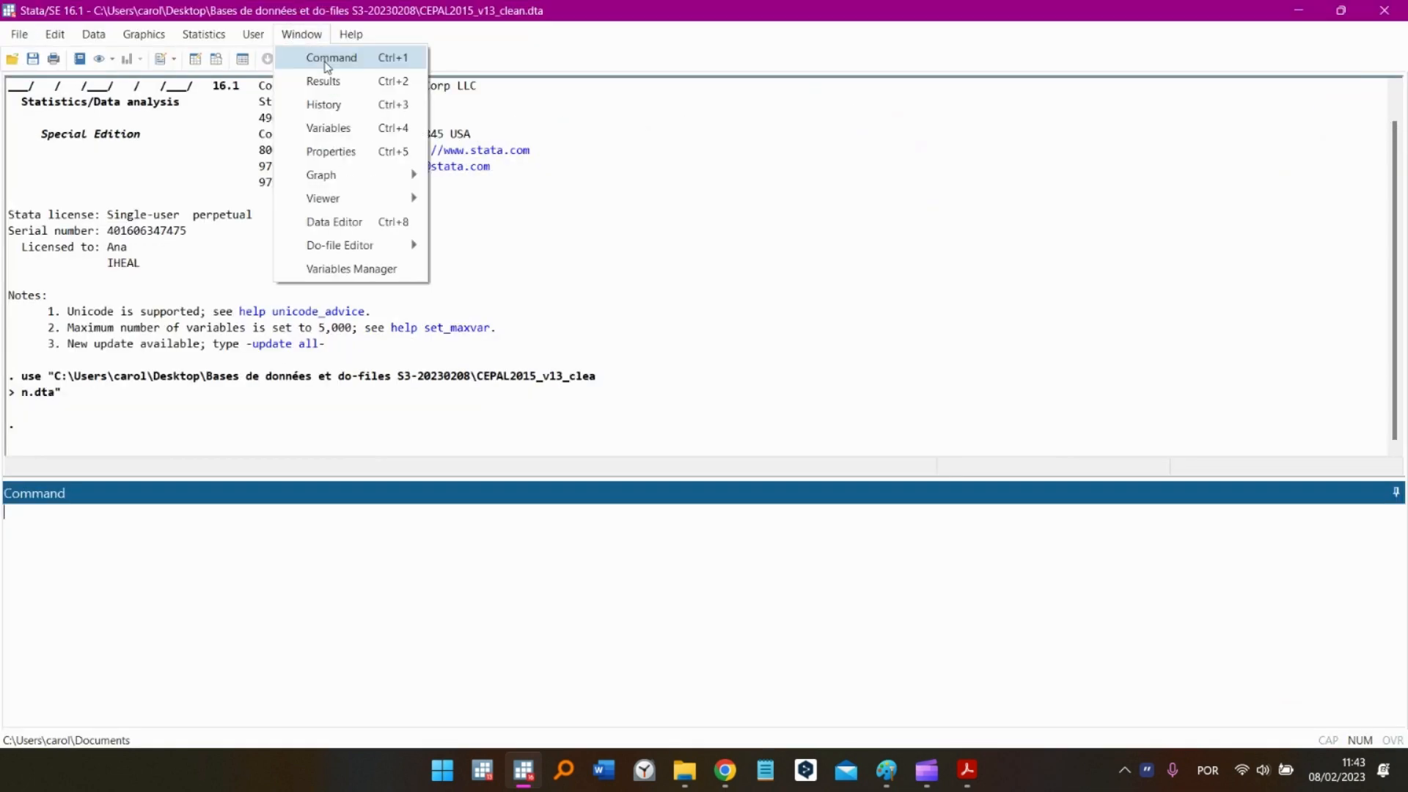
{"action": "left_click", "coordinate": [330, 125]}
{"action": "left_click", "coordinate": [301, 33]}
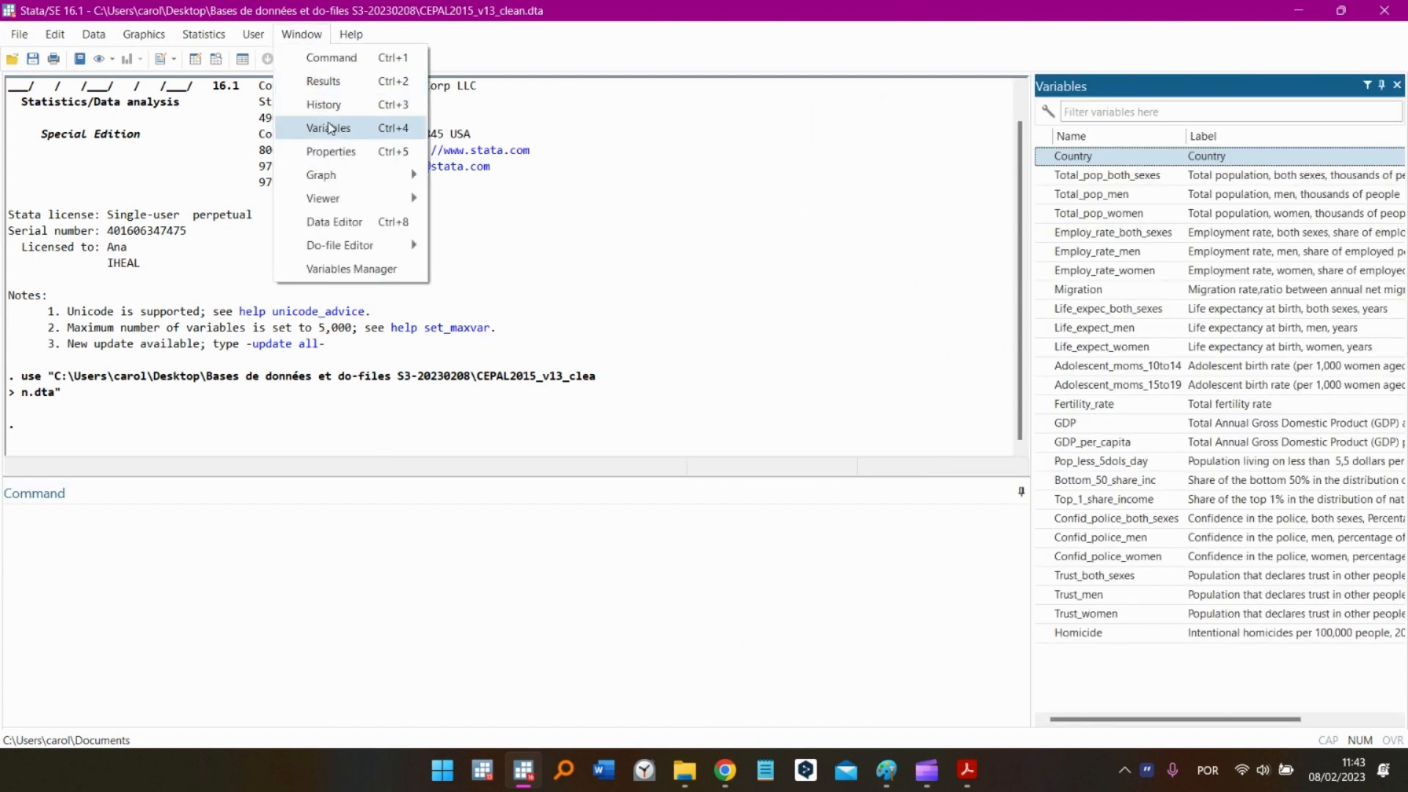
{"action": "left_click", "coordinate": [330, 151]}
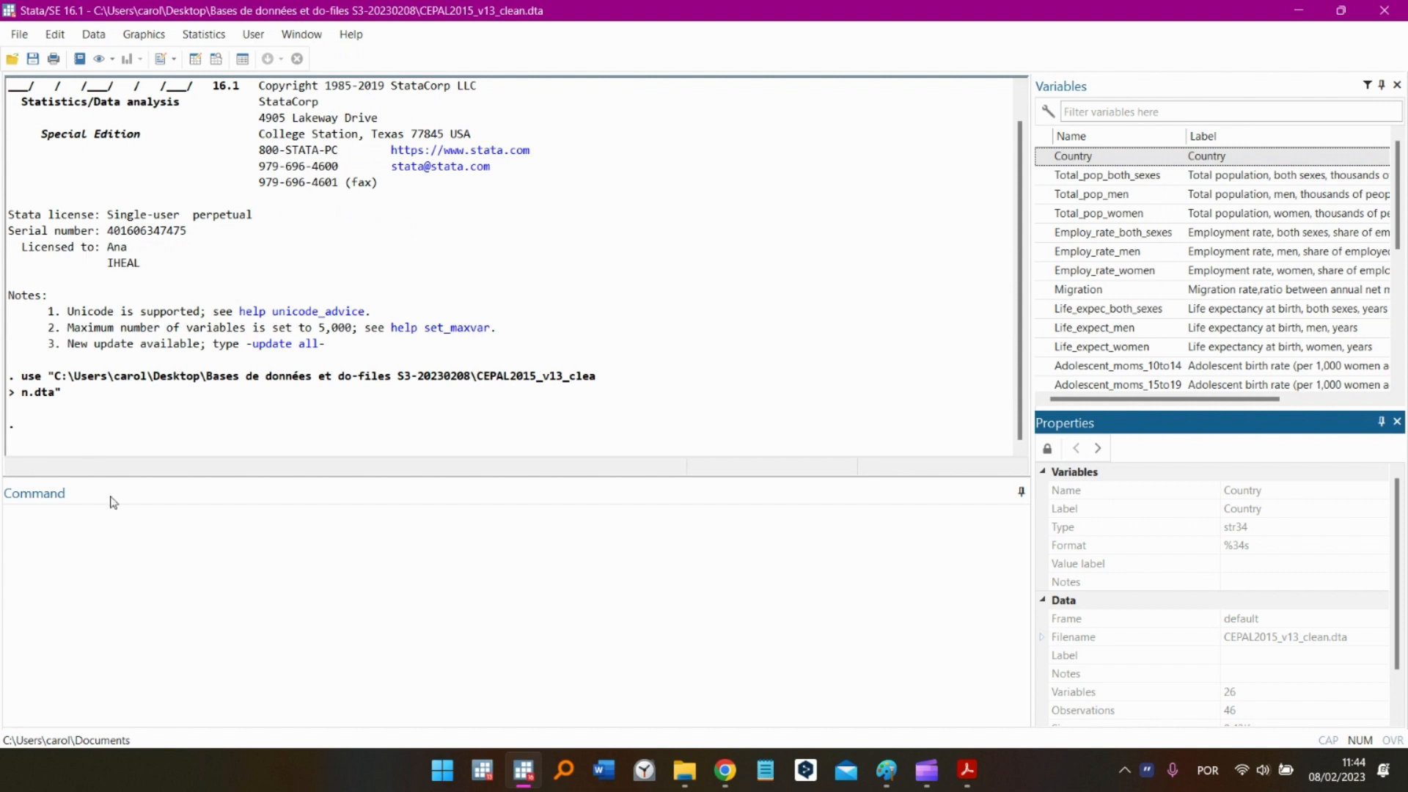
Examine the use command recorded in the results for the opened dataset
{"action": "left_click", "coordinate": [95, 547]}
{"action": "left_click_drag", "start_coordinate": [65, 396], "coordinate": [20, 375]}
{"action": "left_click", "coordinate": [81, 406]}
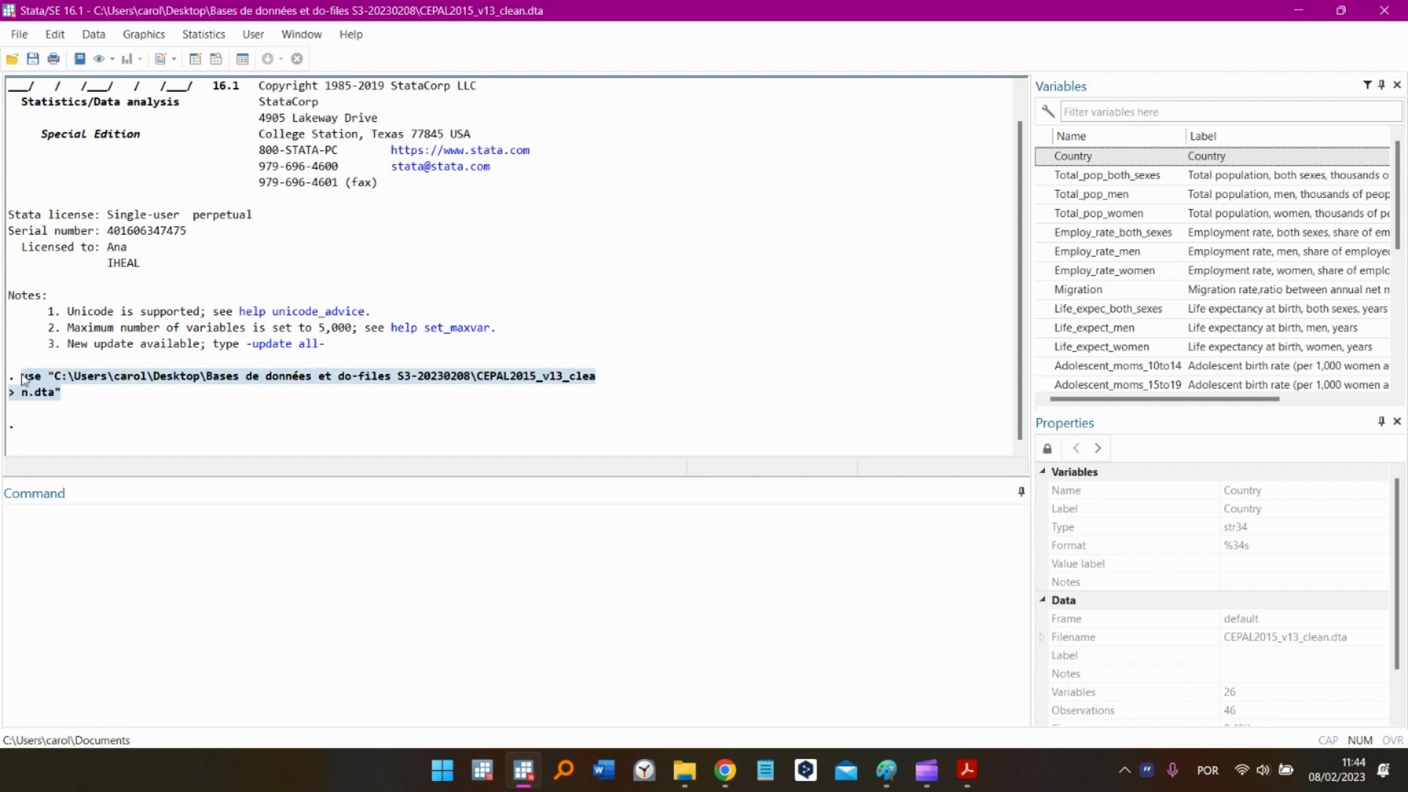
{"action": "left_click", "coordinate": [251, 411]}
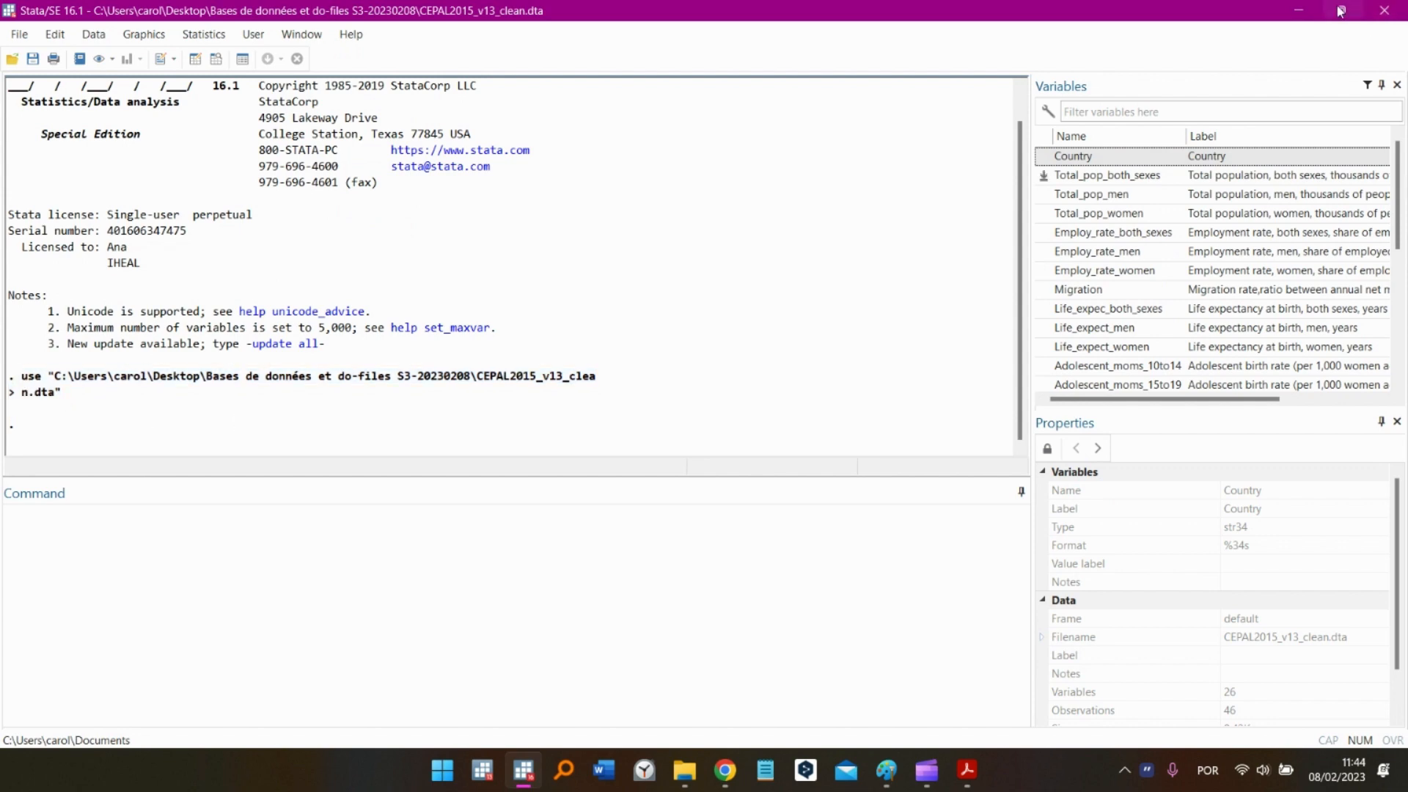
Restore and enlarge the Stata window beside the slides, and advance the PDF in Acrobat to page 39 with the sort commands
{"action": "left_click", "coordinate": [1341, 10]}
{"action": "left_click_drag", "start_coordinate": [796, 705], "coordinate": [740, 755]}
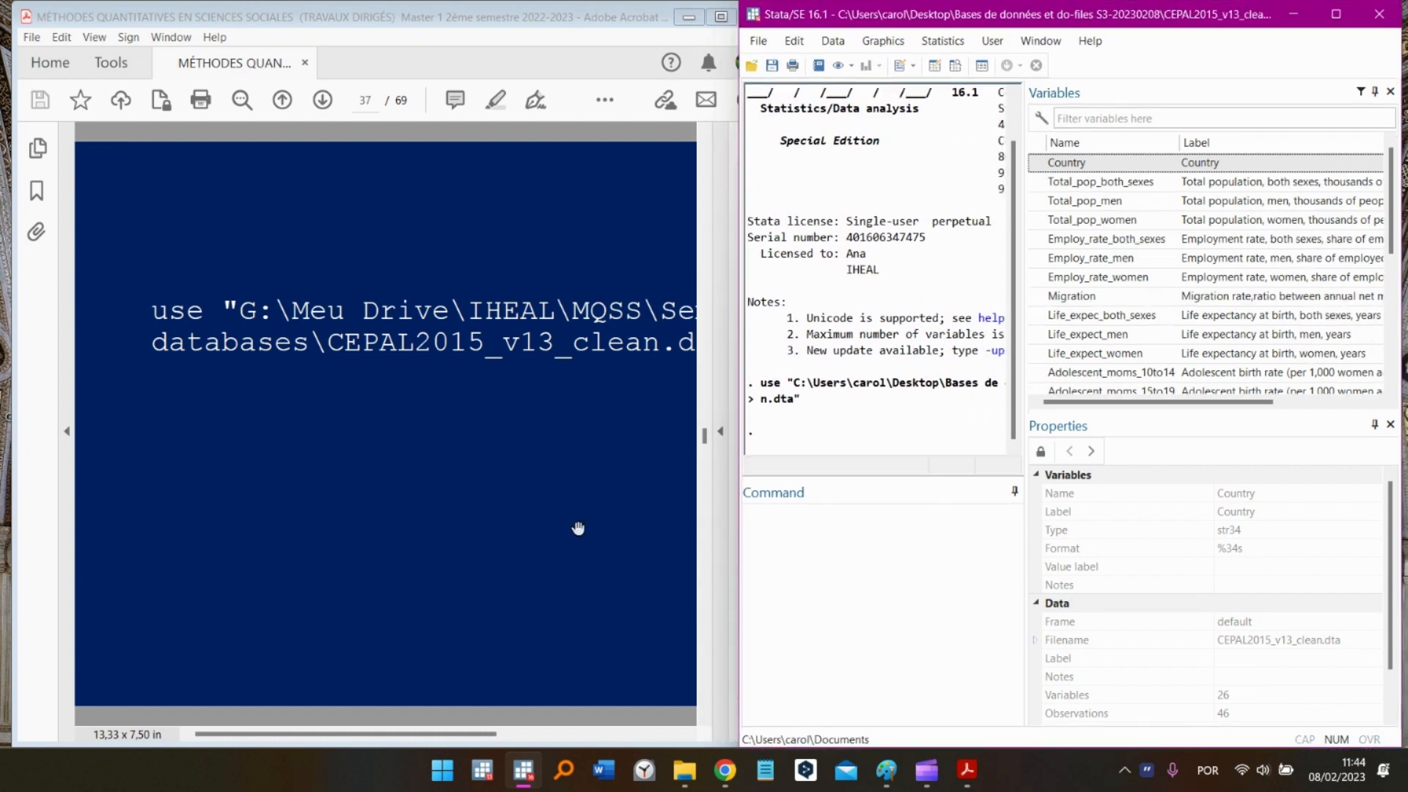
{"action": "left_click", "coordinate": [708, 532]}
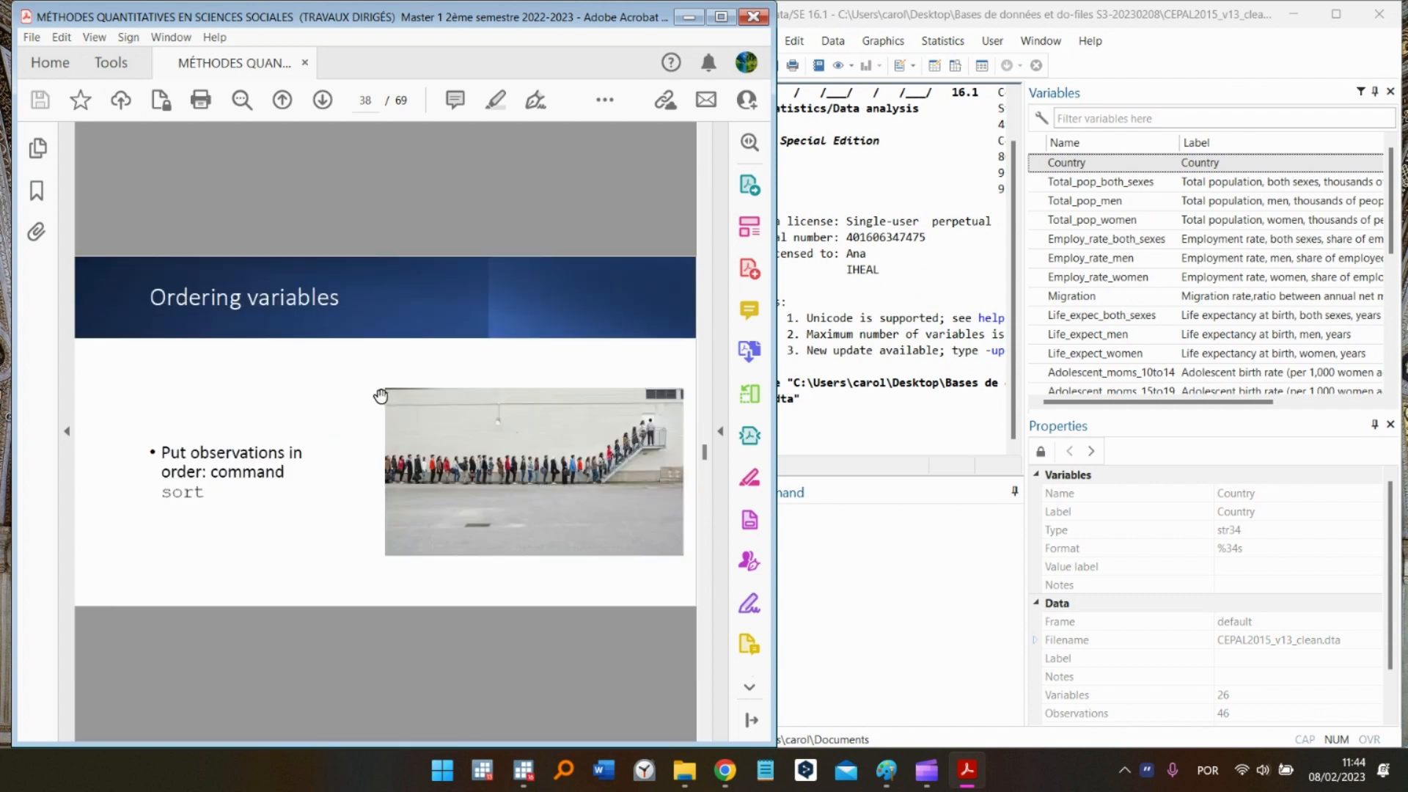
{"action": "left_click", "coordinate": [71, 195]}
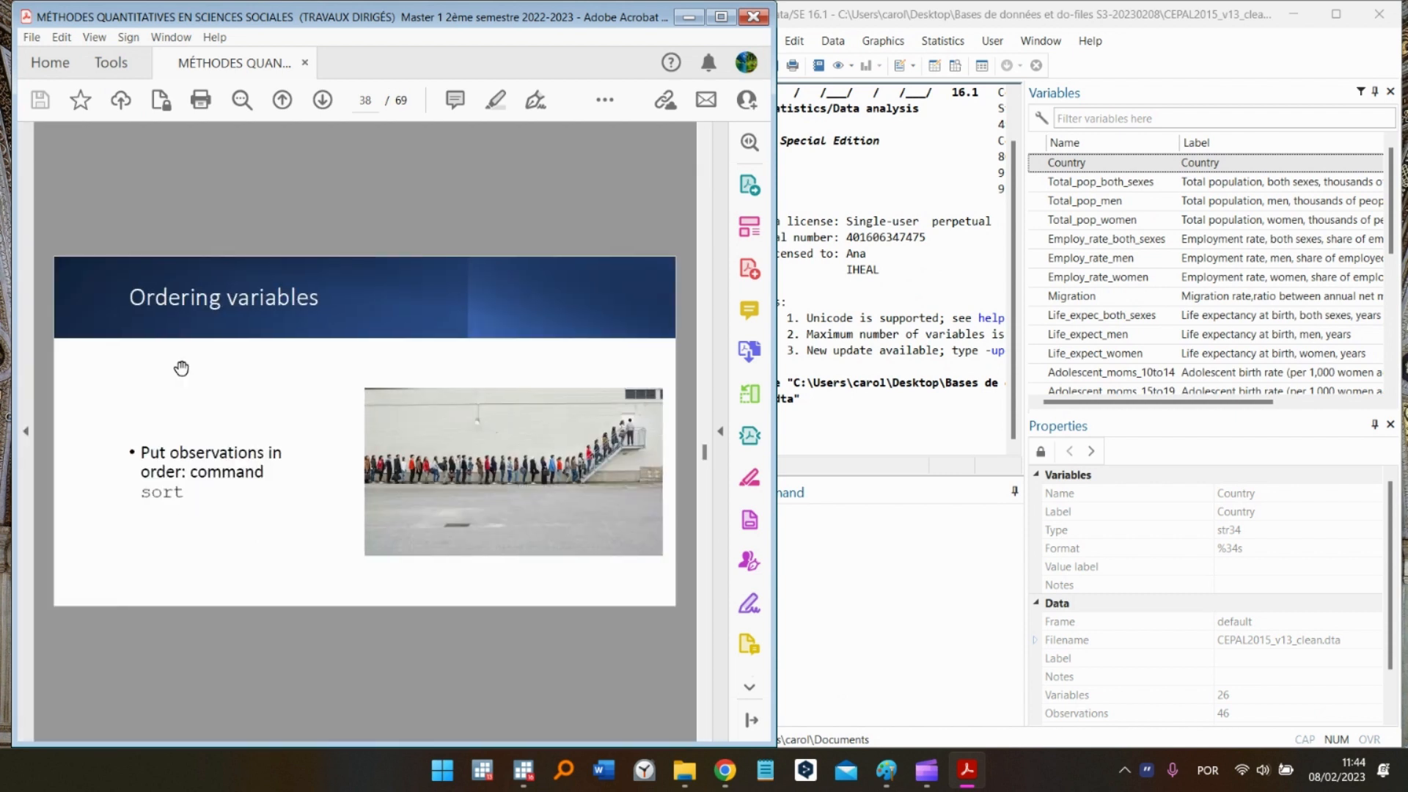
{"action": "scroll", "coordinate": [705, 564], "scroll_direction": "down", "scroll_amount": 1}
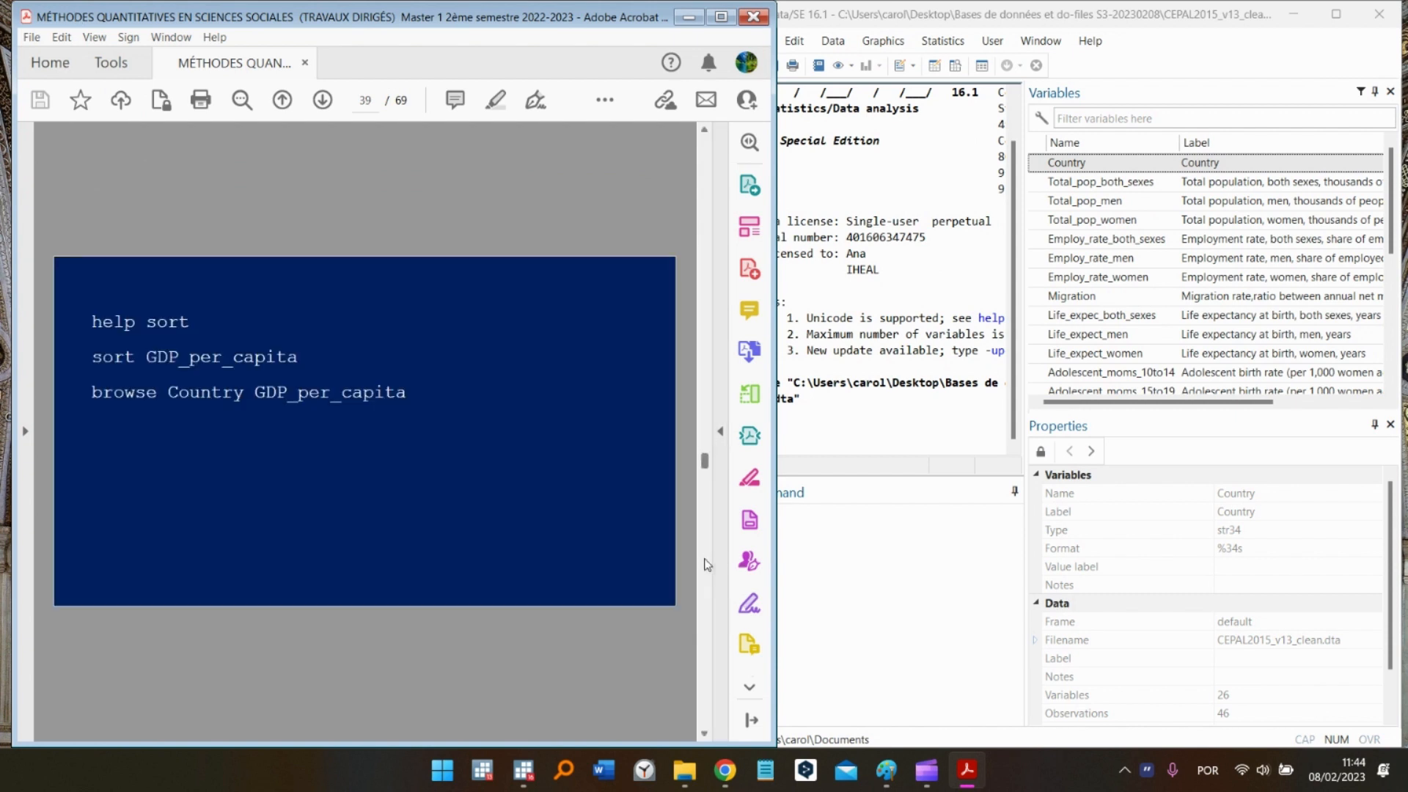
Run help sort in Stata and examine the syntax, menu path and description of the sort command
{"action": "left_click", "coordinate": [825, 590]}
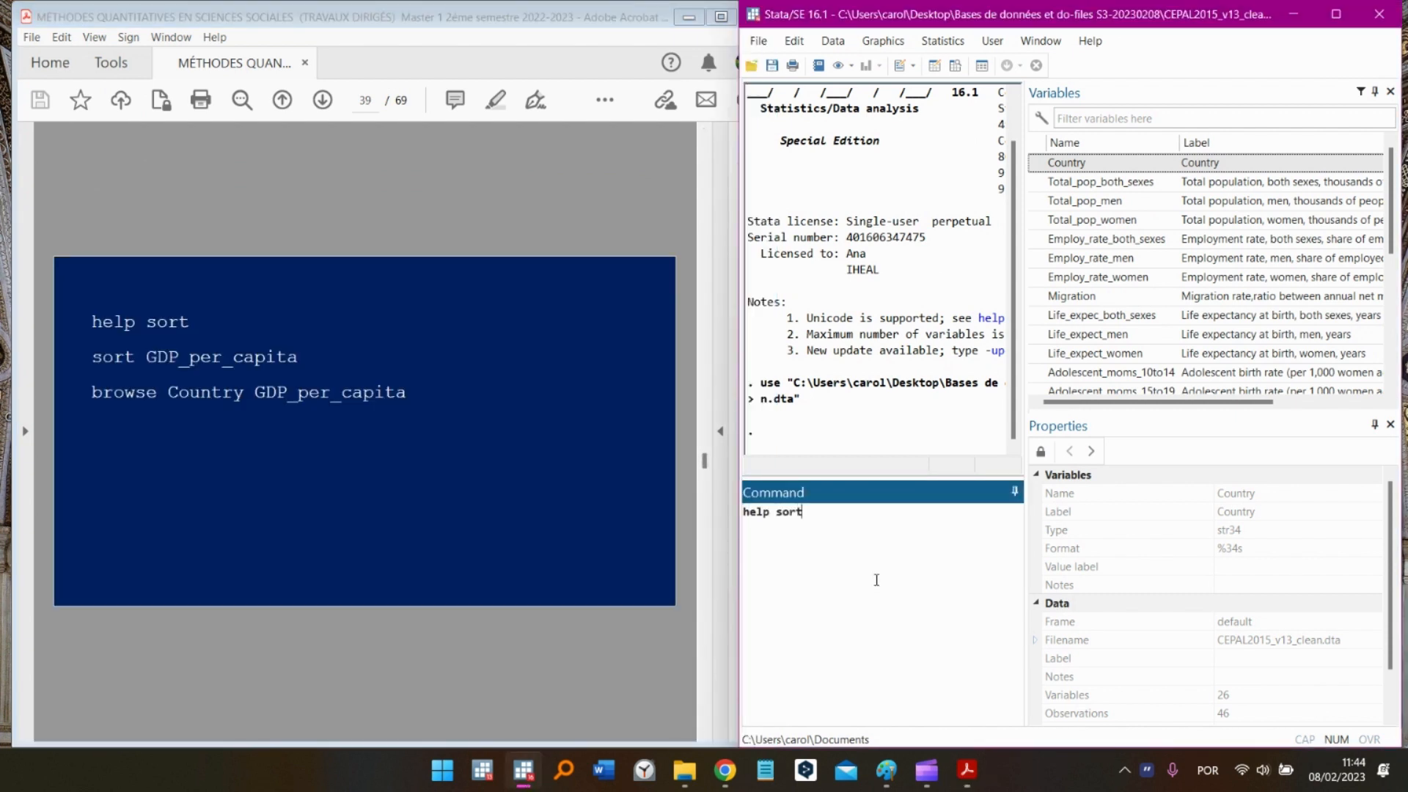
{"action": "key", "text": "Return"}
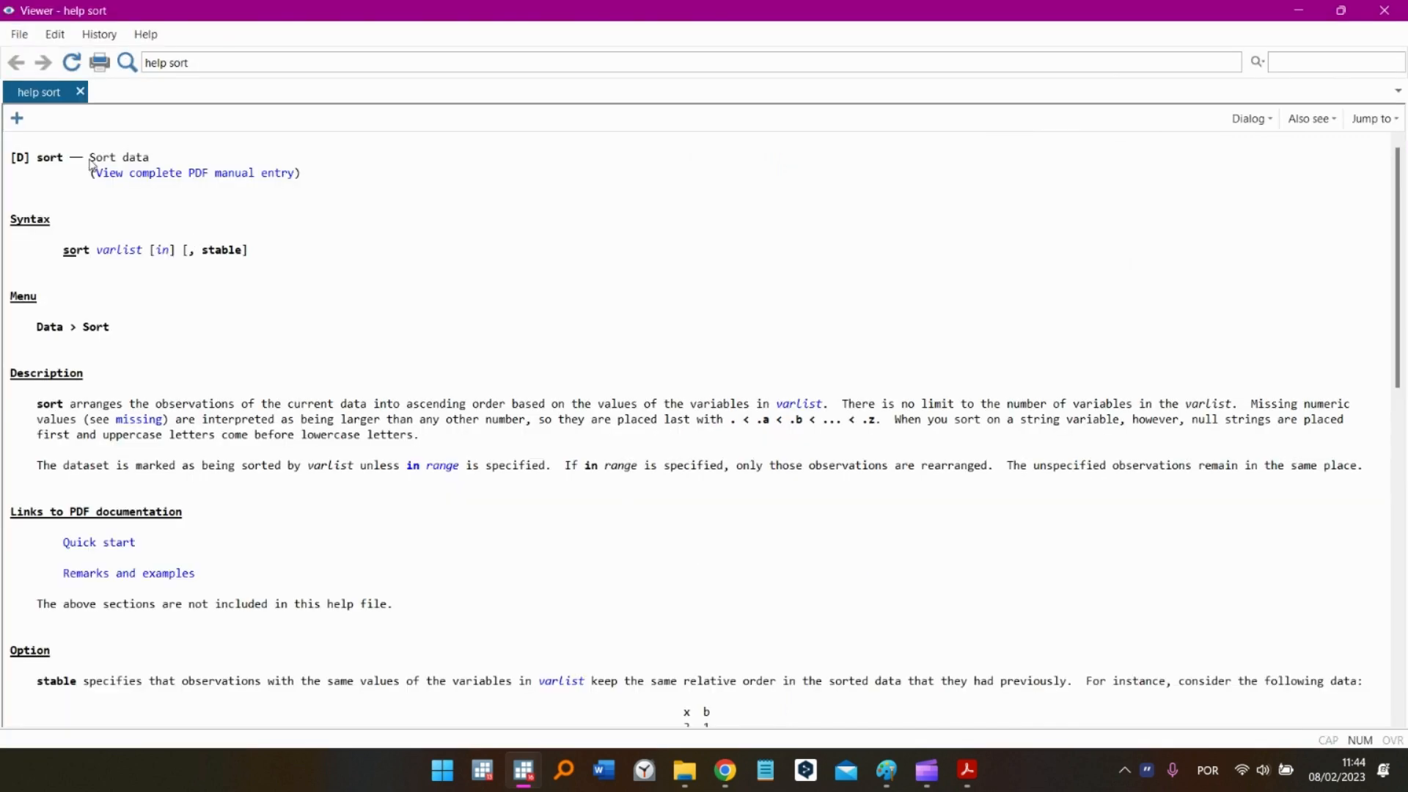
{"action": "mouse_move", "coordinate": [92, 158]}
{"action": "left_mouse_down"}
{"action": "mouse_move", "coordinate": [147, 159]}
{"action": "mouse_move", "coordinate": [90, 160]}
{"action": "left_mouse_up"}
{"action": "left_click", "coordinate": [135, 159]}
{"action": "left_click_drag", "start_coordinate": [57, 256], "coordinate": [145, 253]}
{"action": "left_click", "coordinate": [142, 267]}
{"action": "left_click", "coordinate": [146, 277]}
{"action": "left_click_drag", "start_coordinate": [39, 330], "coordinate": [70, 327]}
{"action": "left_click", "coordinate": [43, 413]}
{"action": "left_click_drag", "start_coordinate": [33, 404], "coordinate": [515, 408]}
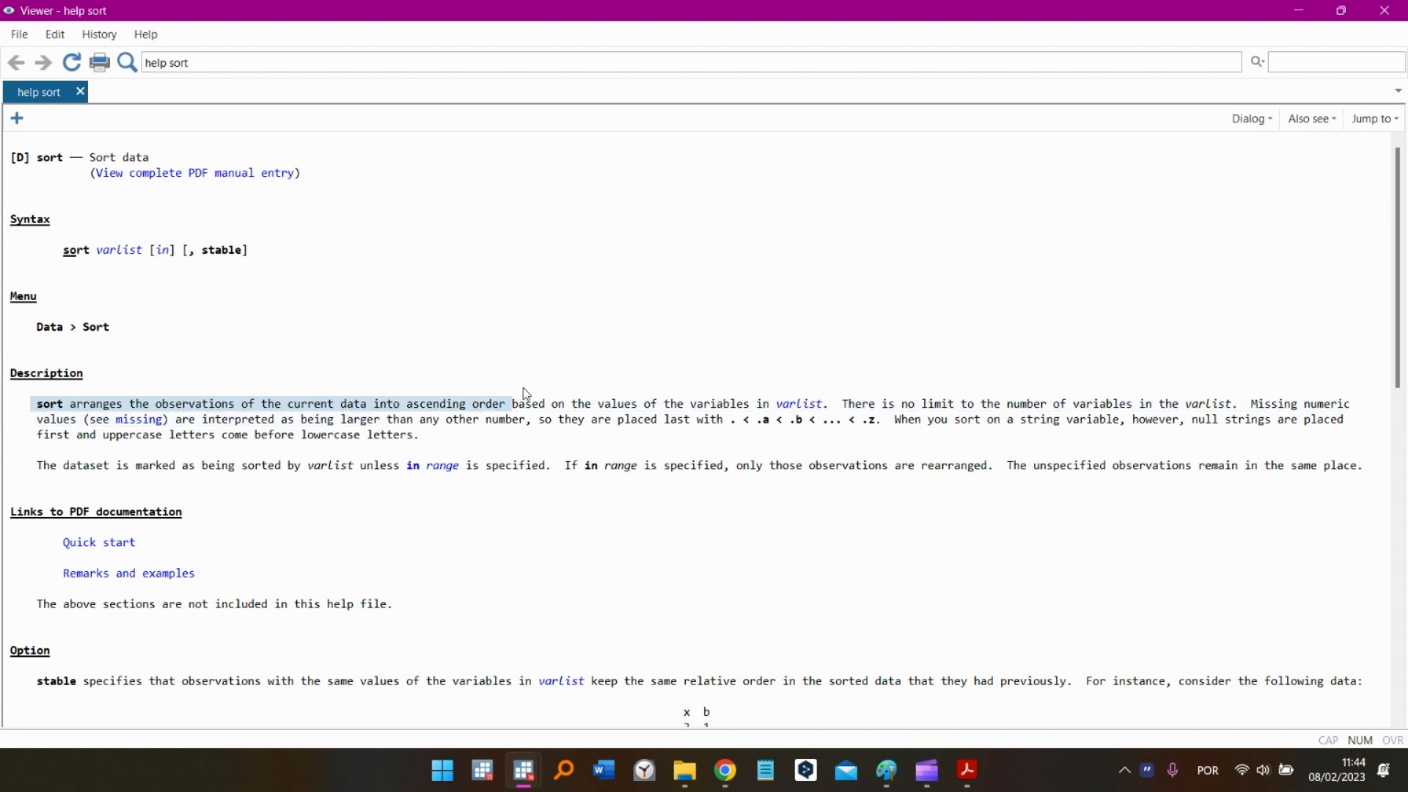
{"action": "left_click", "coordinate": [1384, 11]}
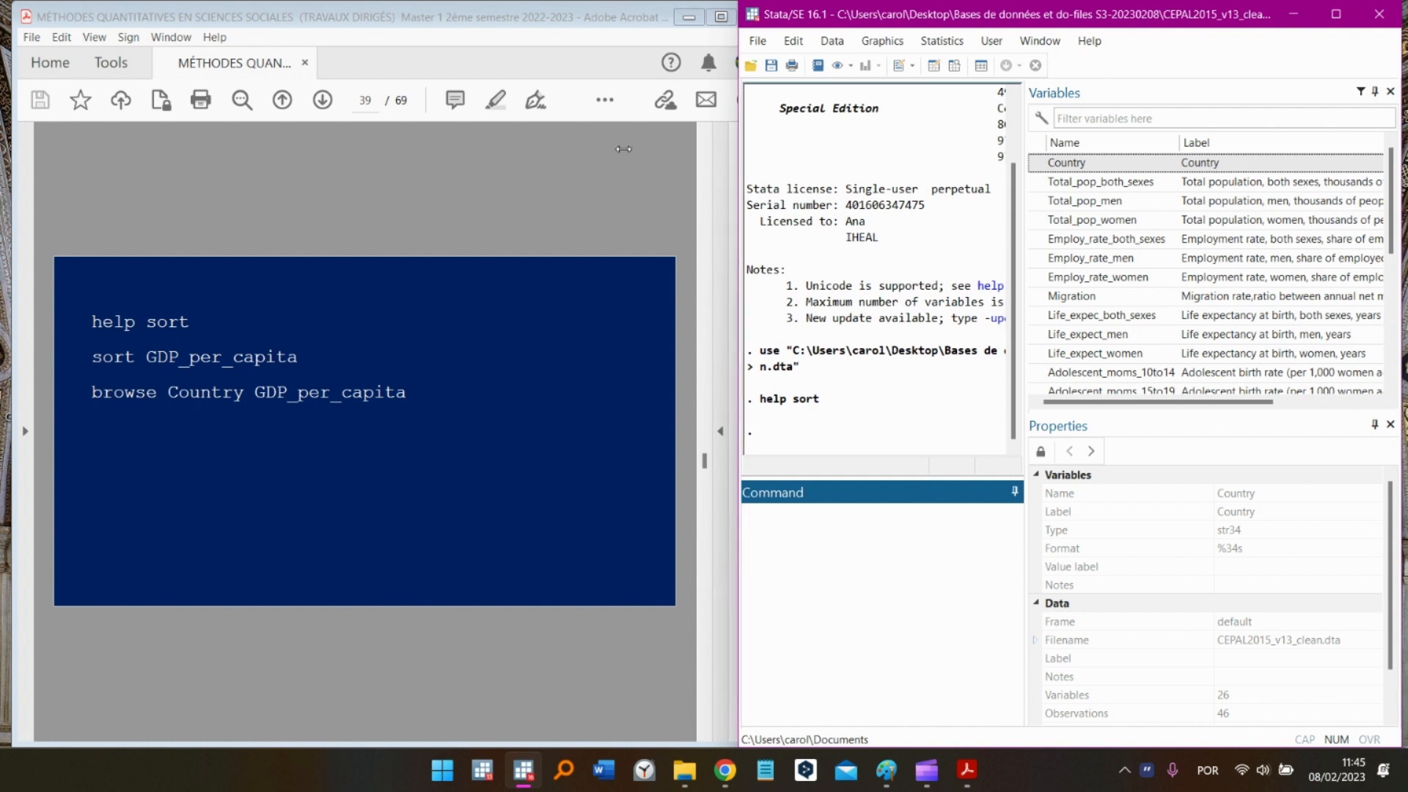
Widen the Stata window and its results area, and view the dataset in the Data Editor's browse mode
{"action": "left_click_drag", "start_coordinate": [737, 143], "coordinate": [445, 144]}
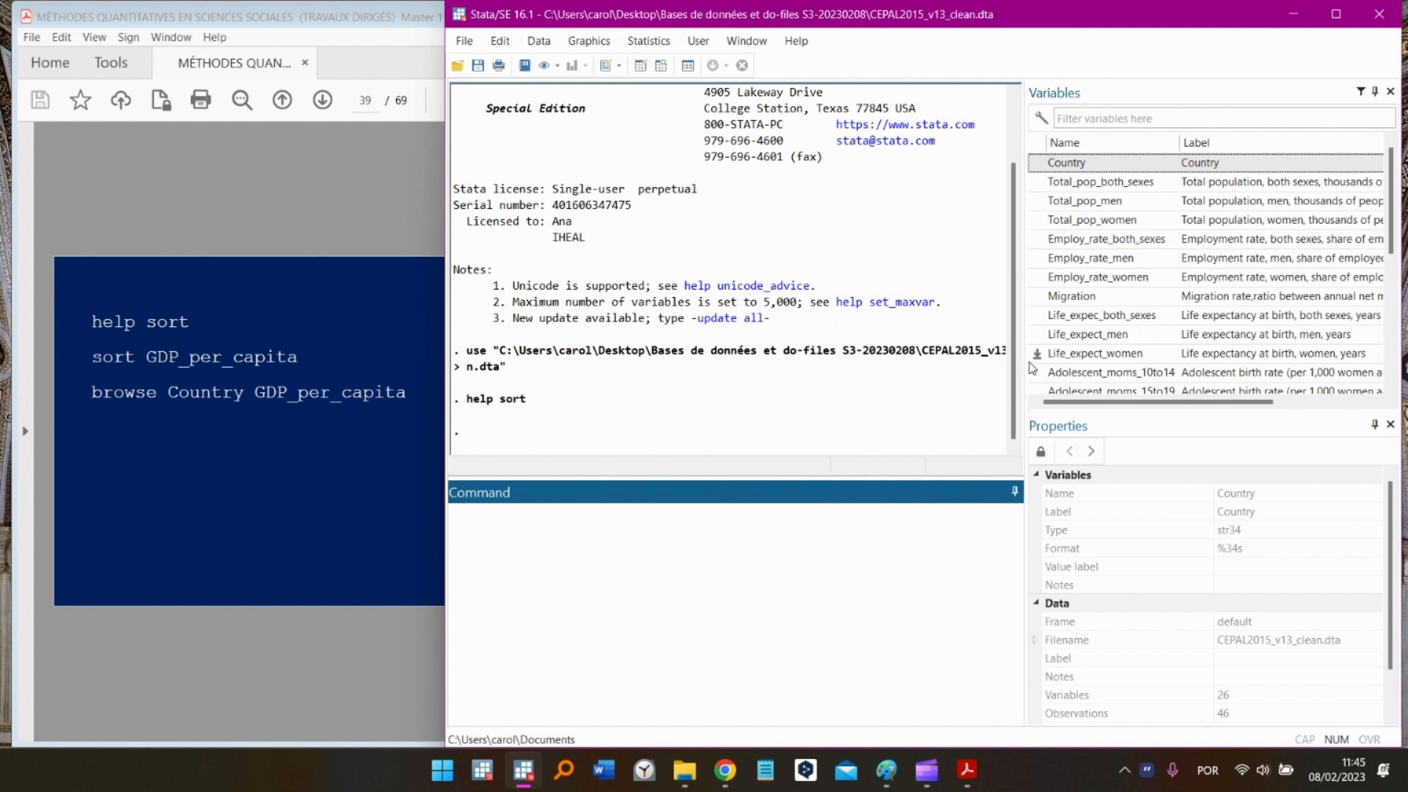
{"action": "left_click_drag", "start_coordinate": [1025, 362], "coordinate": [1137, 362]}
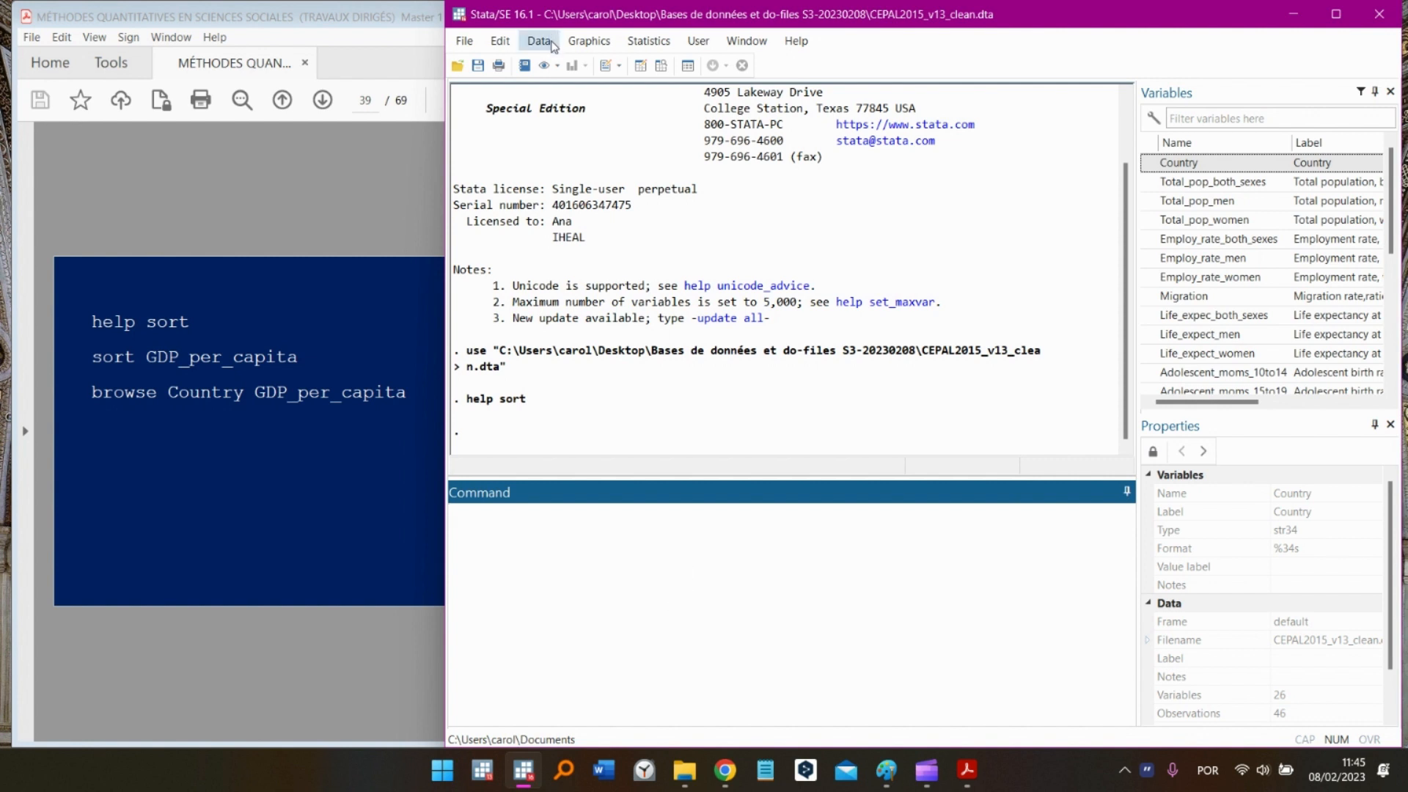
{"action": "left_click", "coordinate": [669, 68]}
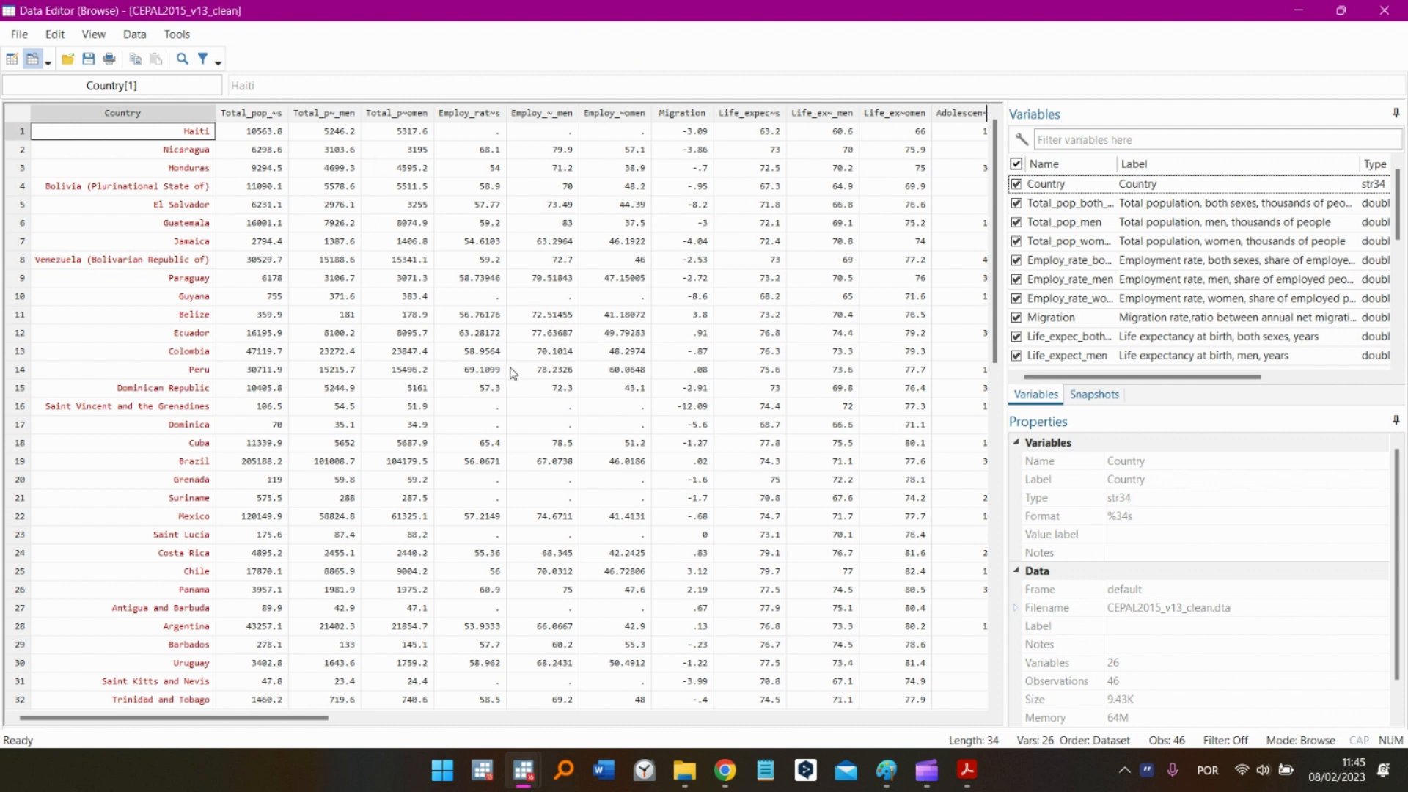
{"action": "left_click", "coordinate": [1384, 10]}
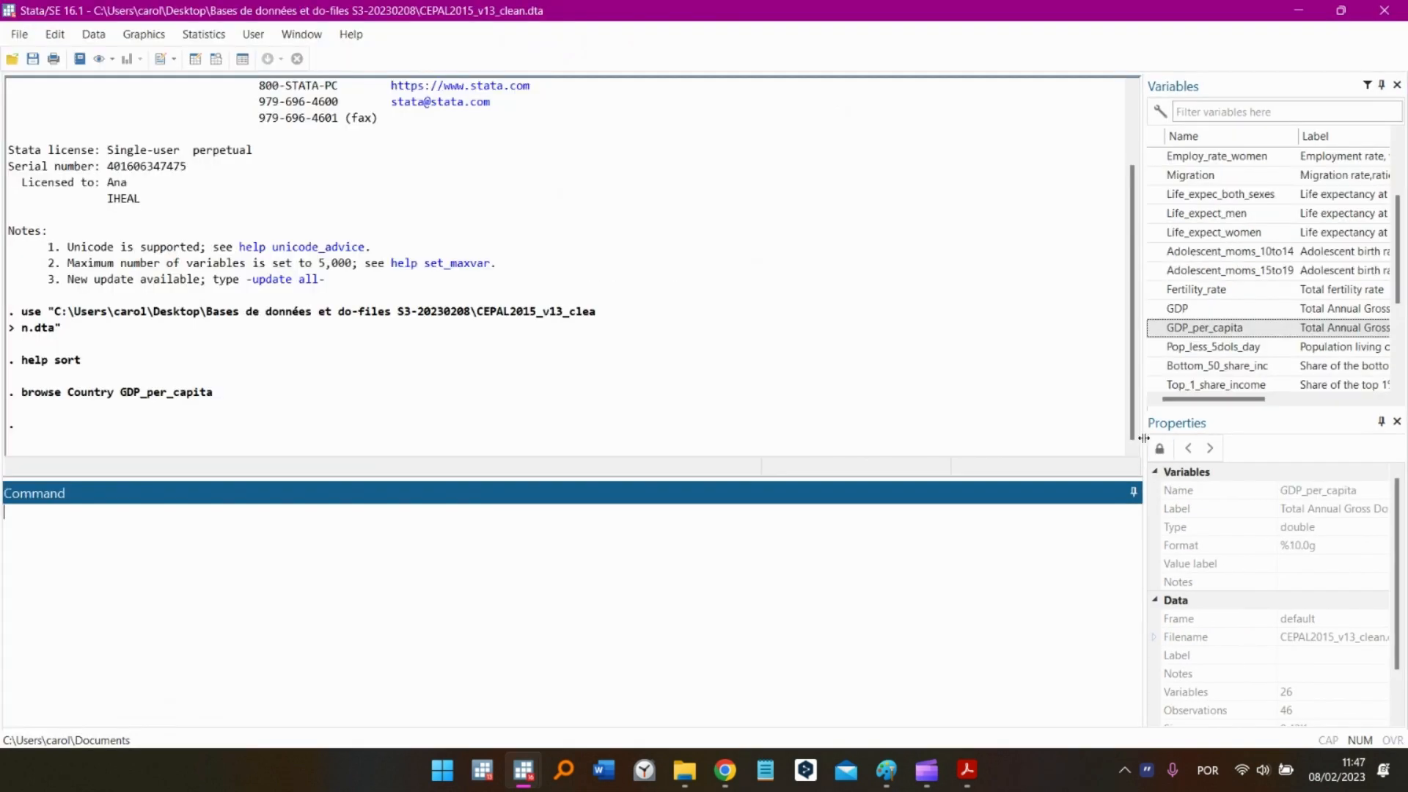
Browse the full dataset again with a wider data grid to inspect the current order of the countries
{"action": "left_click", "coordinate": [220, 59]}
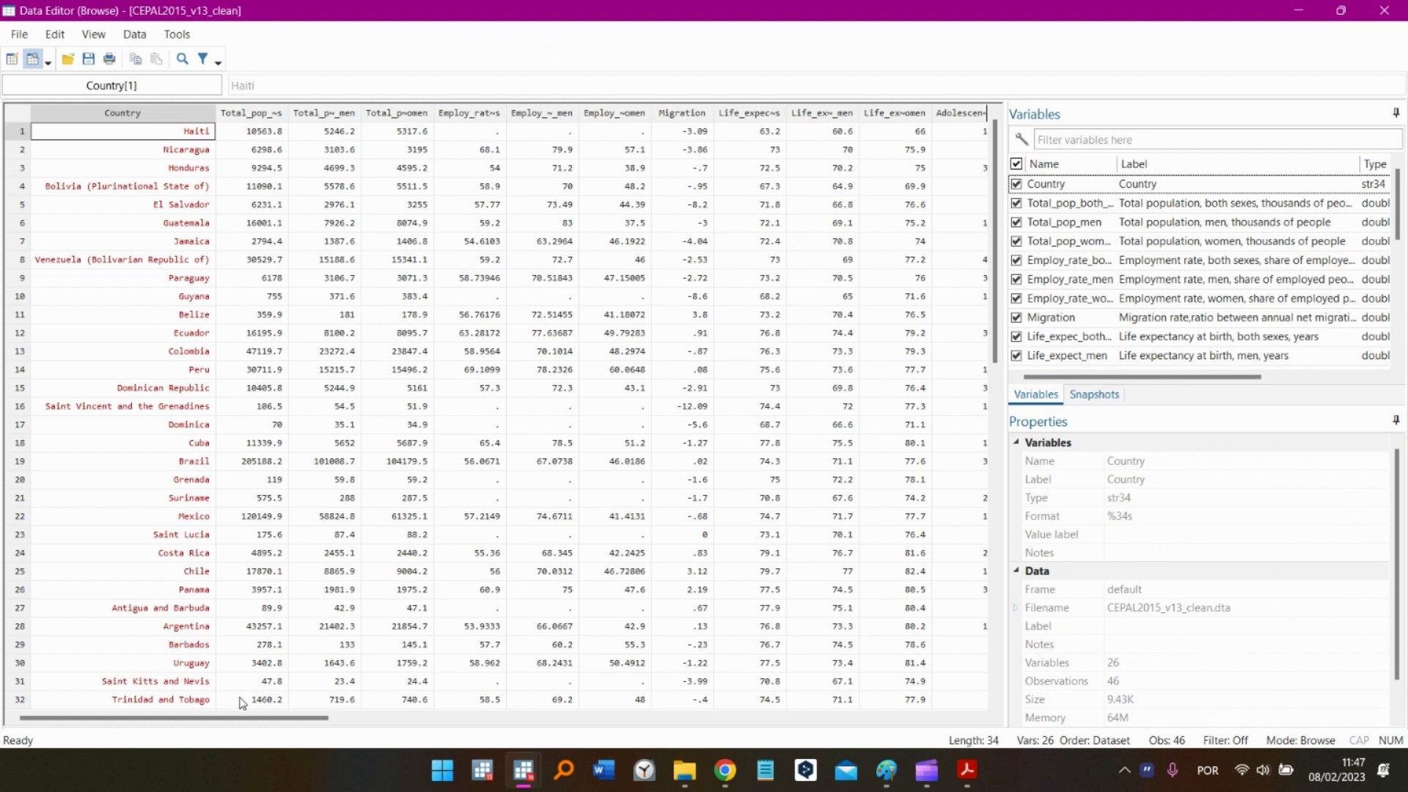
{"action": "left_click_drag", "start_coordinate": [995, 360], "coordinate": [1153, 364]}
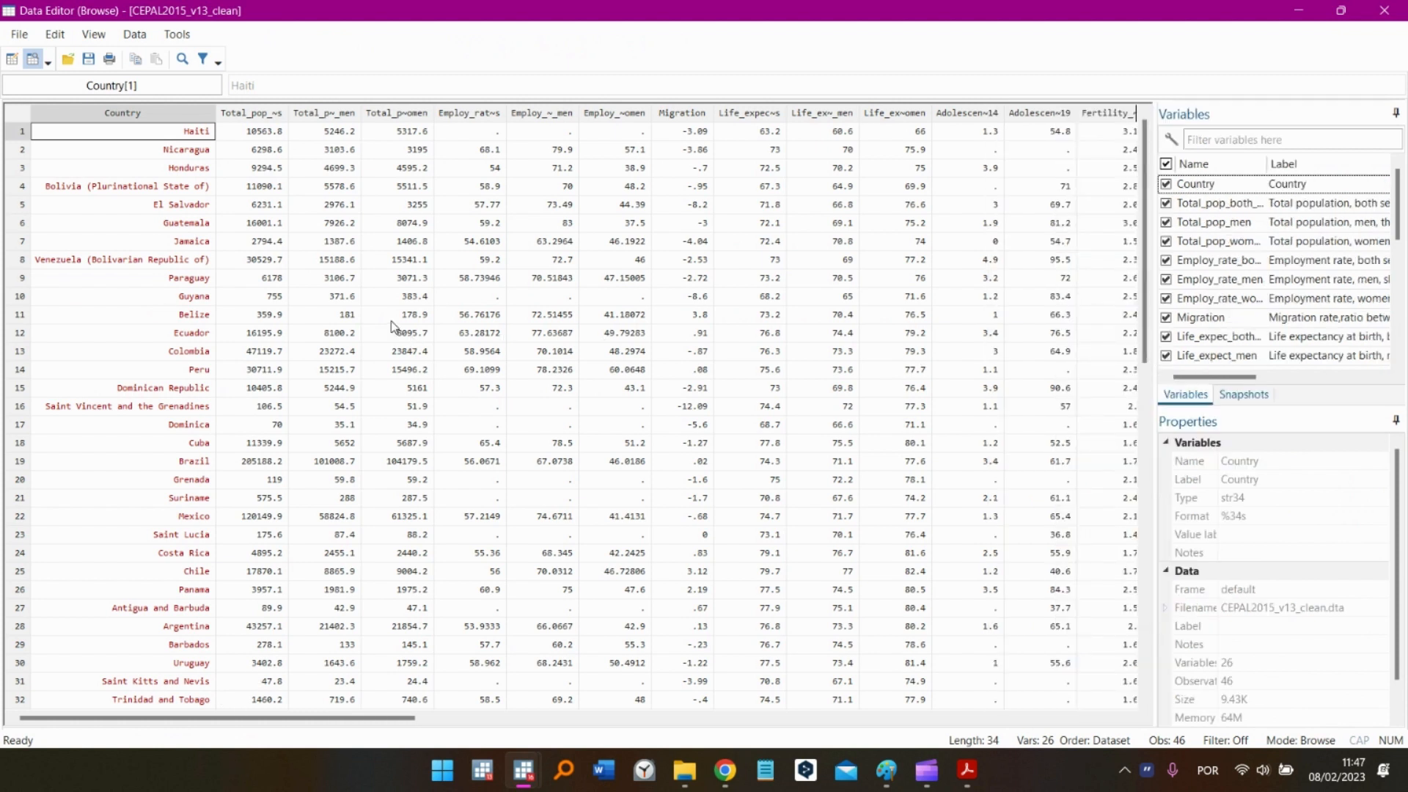
{"action": "left_click", "coordinate": [1375, 10]}
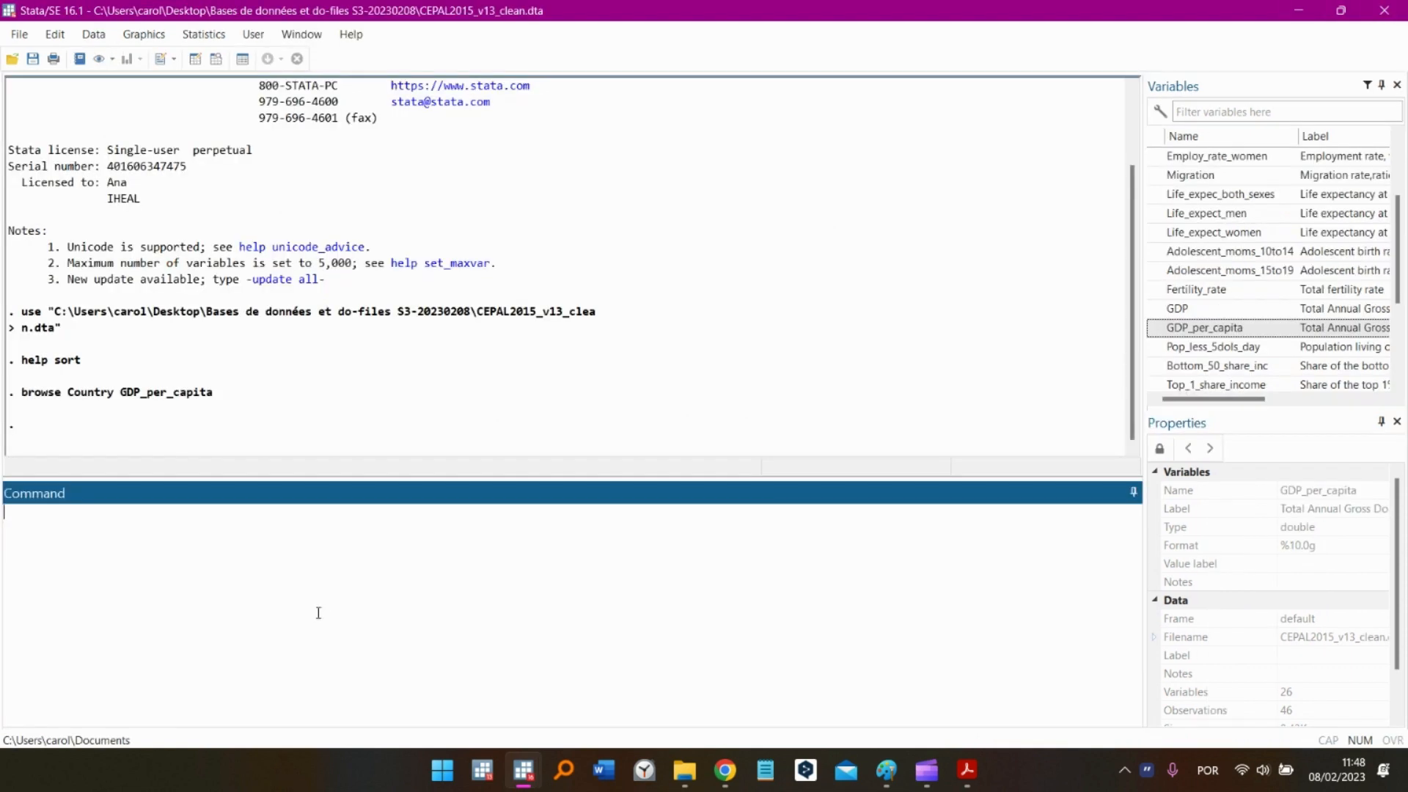
Sort the observations in ascending order by GDP_per_capita using the standard sort
{"action": "left_click", "coordinate": [95, 37]}
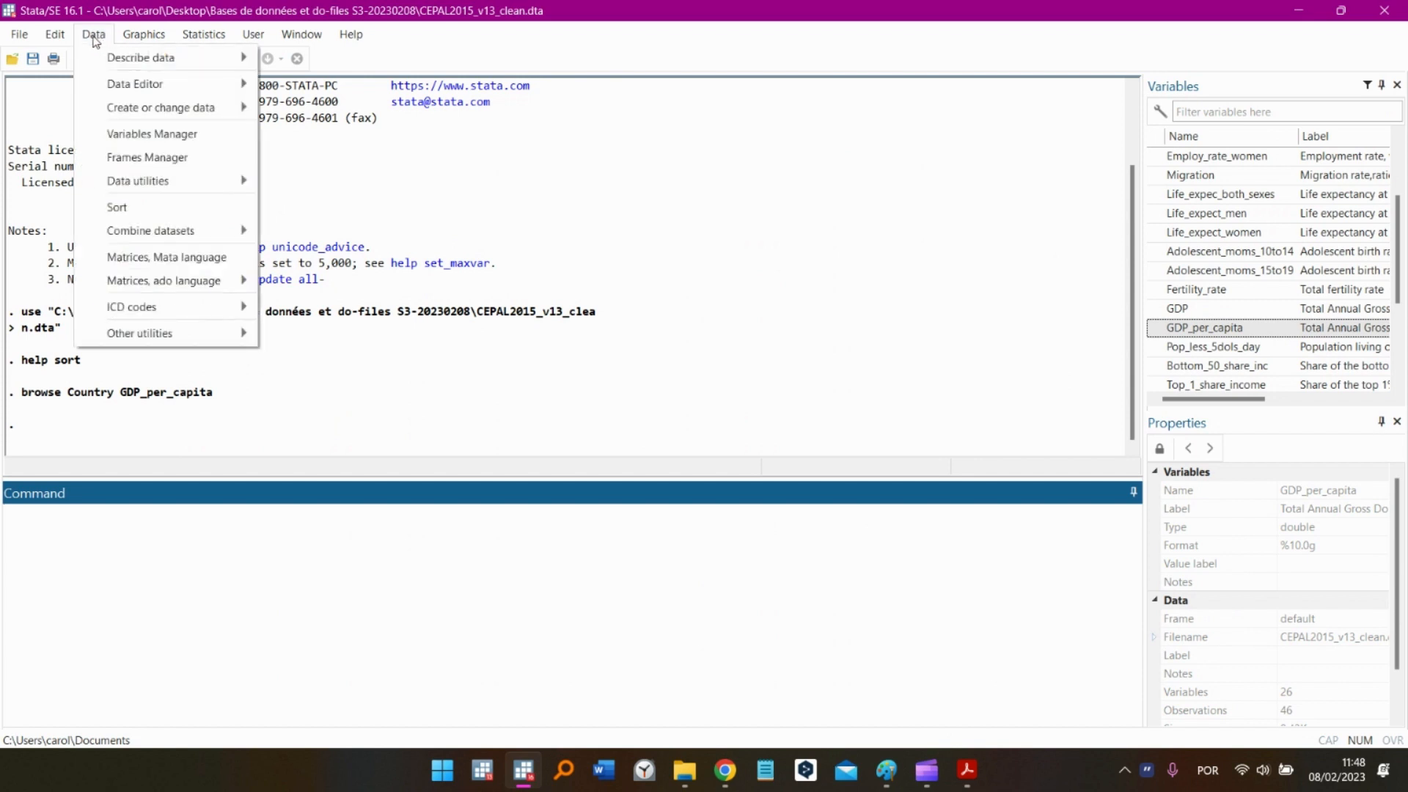
{"action": "left_click", "coordinate": [157, 210]}
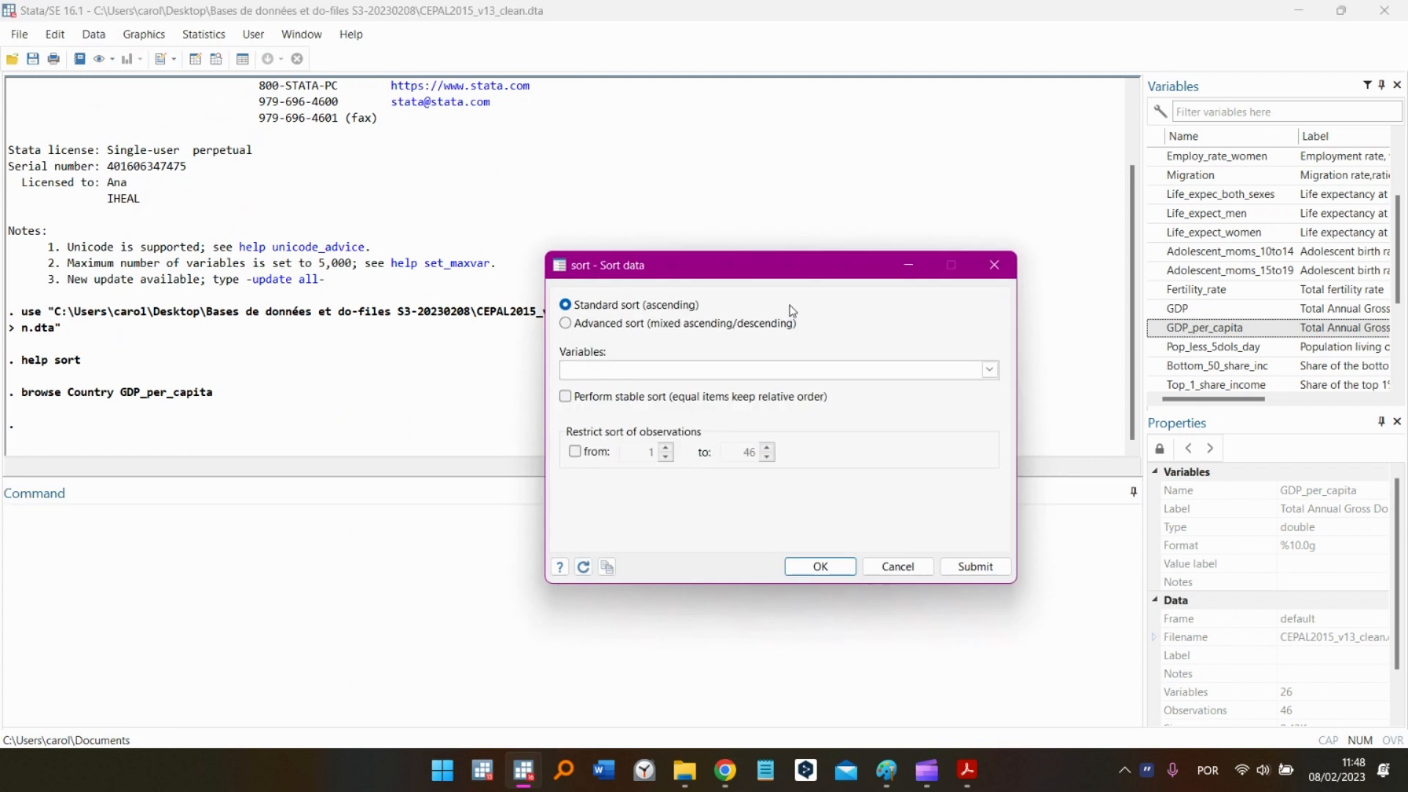
{"action": "left_click", "coordinate": [989, 369]}
{"action": "scroll", "coordinate": [742, 488], "scroll_direction": "down", "scroll_amount": 5}
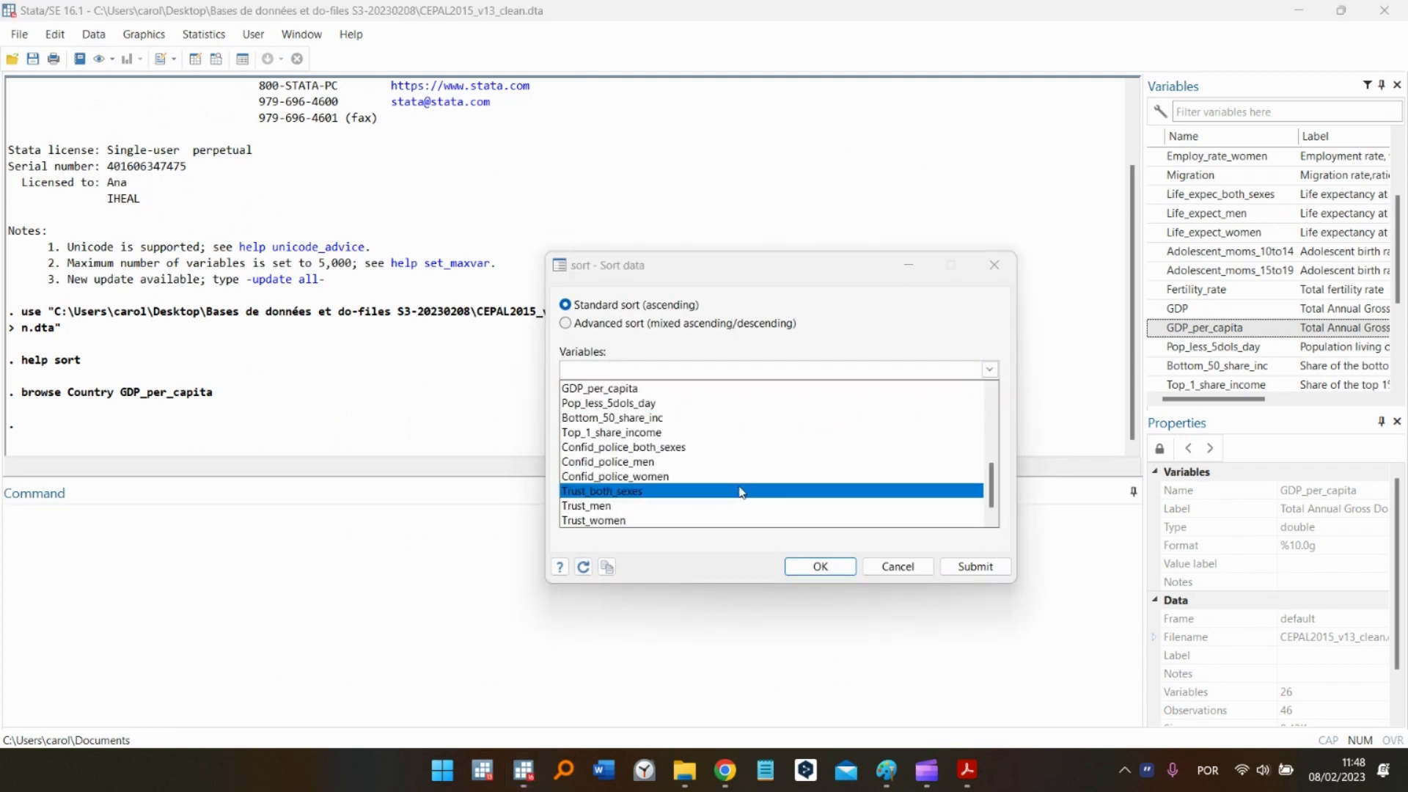
{"action": "scroll", "coordinate": [737, 488], "scroll_direction": "down", "scroll_amount": 3}
{"action": "scroll", "coordinate": [733, 485], "scroll_direction": "up", "scroll_amount": 2}
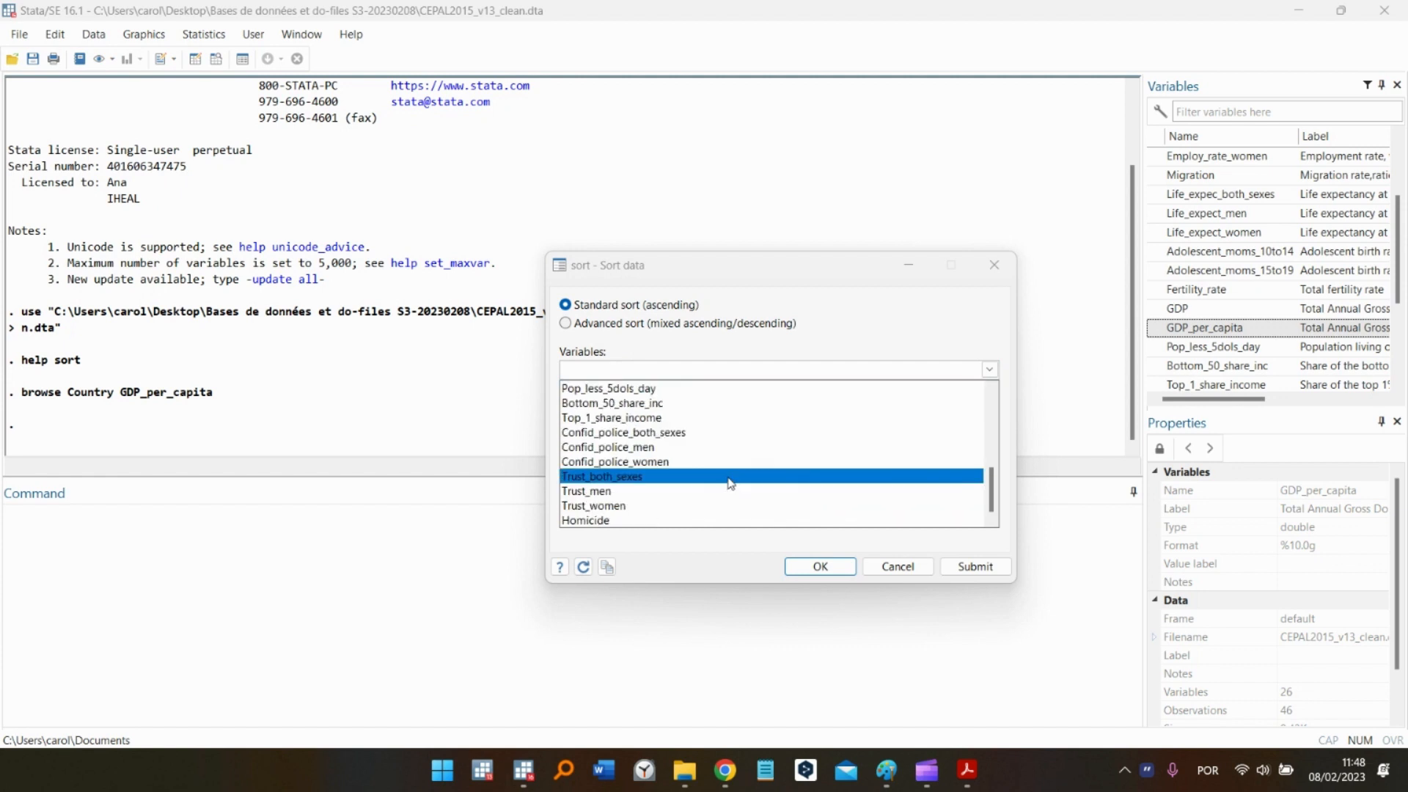
{"action": "scroll", "coordinate": [729, 483], "scroll_direction": "up", "scroll_amount": 2}
{"action": "left_click", "coordinate": [721, 461]}
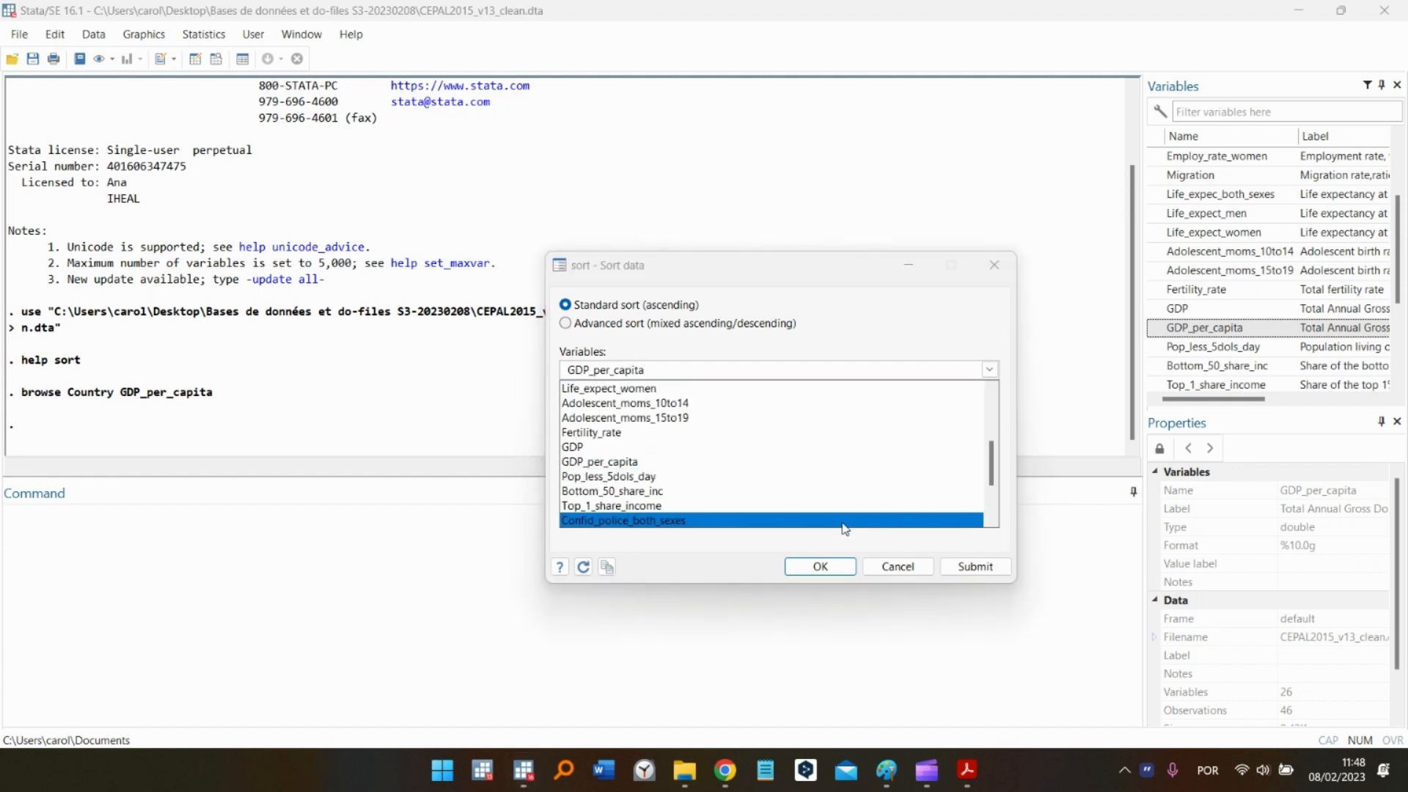
{"action": "left_click", "coordinate": [811, 343]}
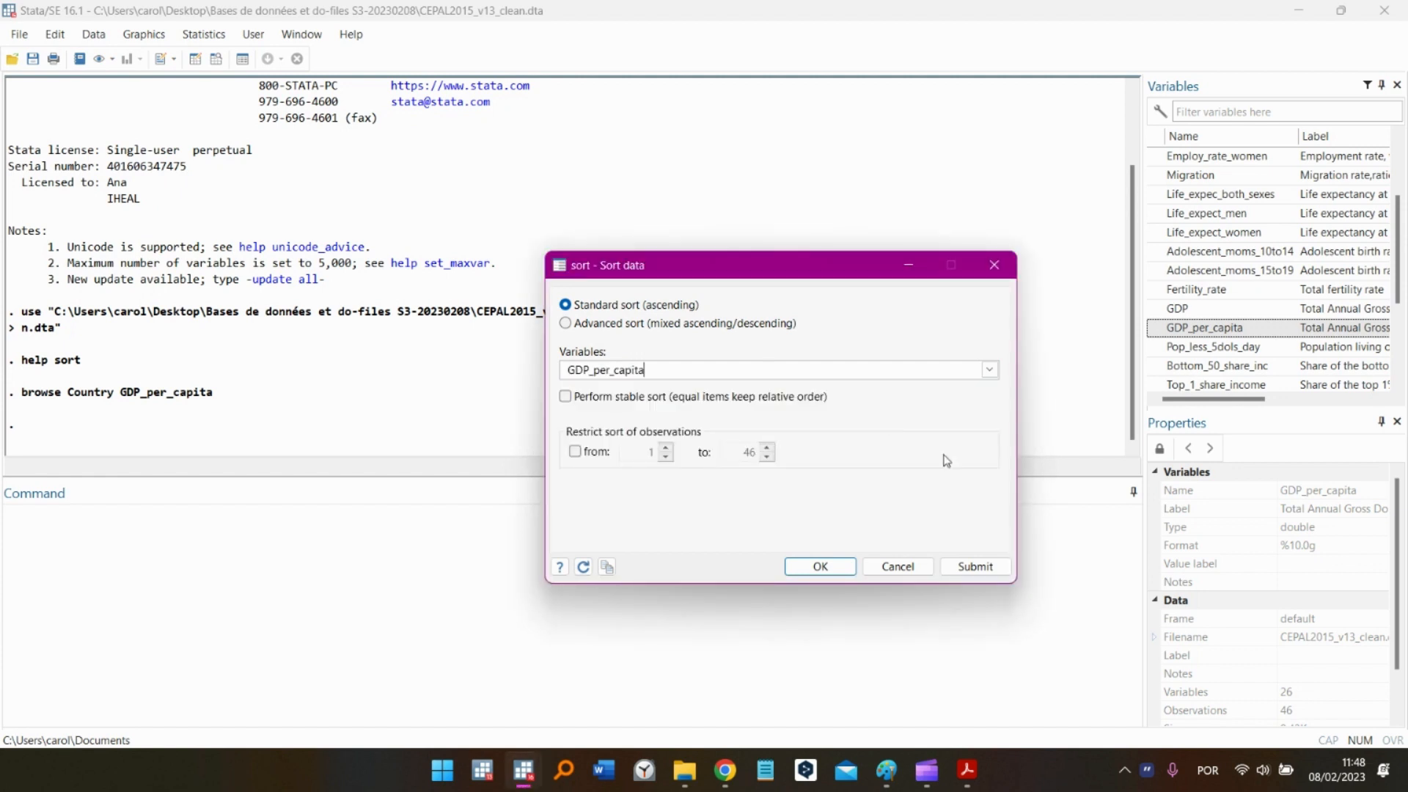
{"action": "left_click", "coordinate": [821, 567]}
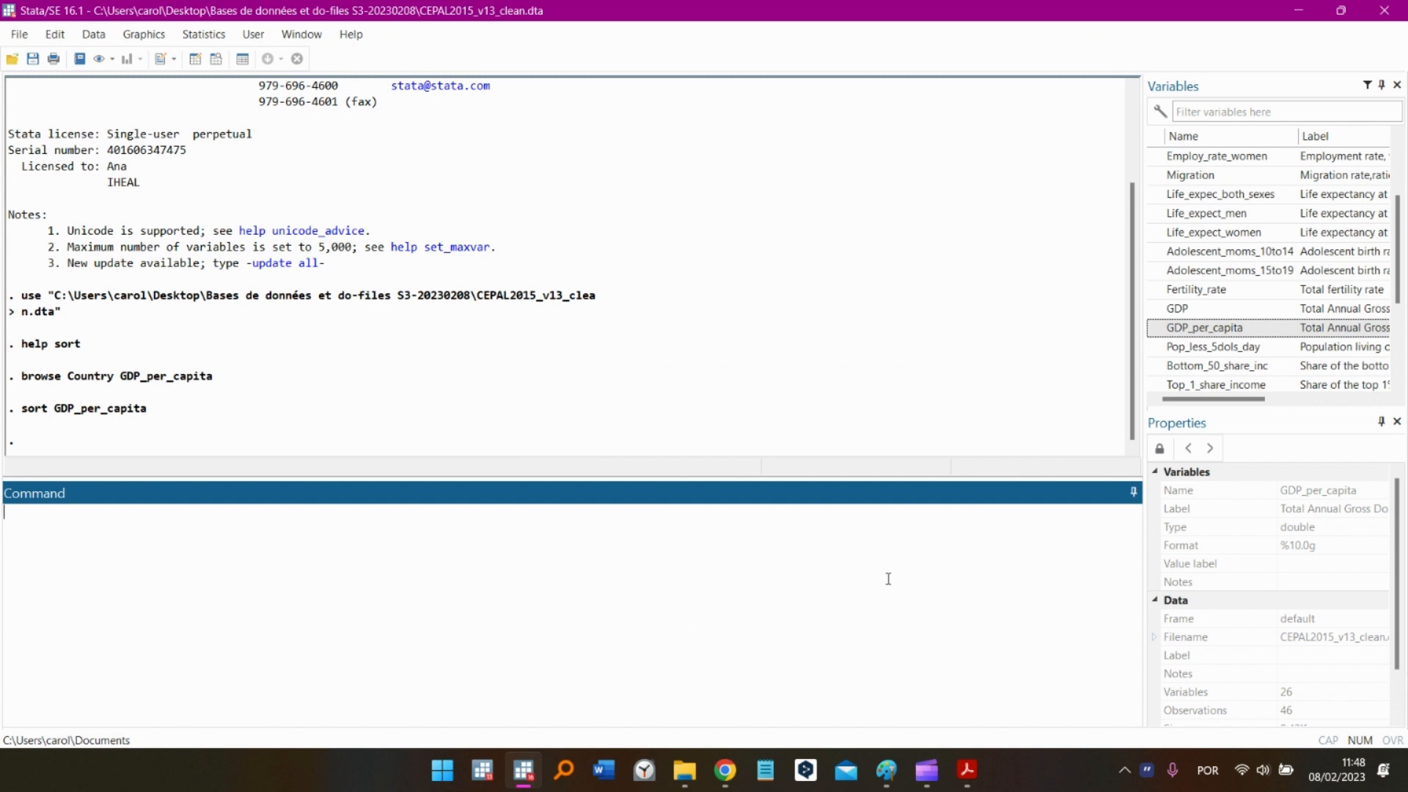
Reuse the earlier browse Country GDP_per_capita command to view only those two variables in the full-size data browser
{"action": "left_click_drag", "start_coordinate": [214, 381], "coordinate": [25, 386]}
{"action": "key", "text": "ctrl+c"}
{"action": "left_click", "coordinate": [201, 550]}
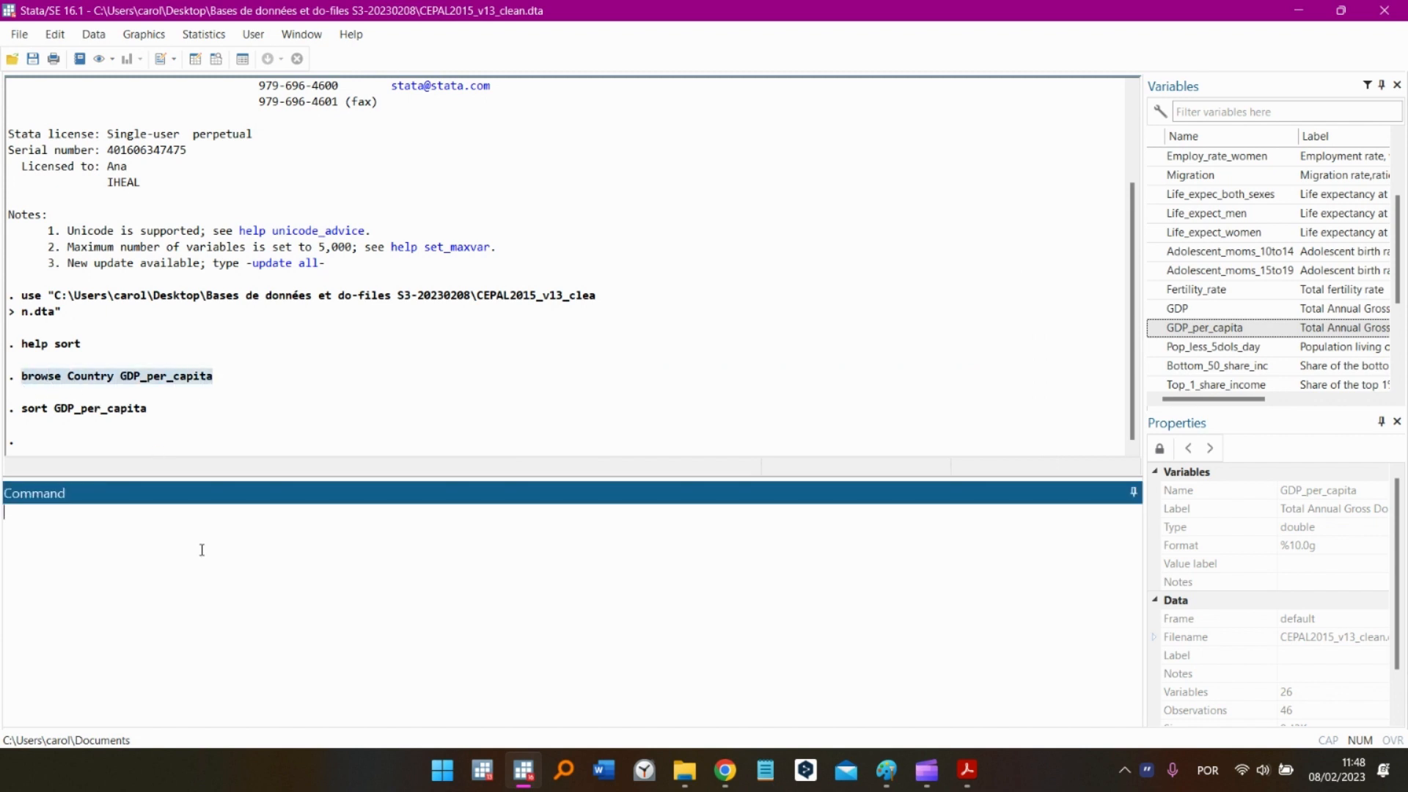
{"action": "key", "text": "ctrl+v"}
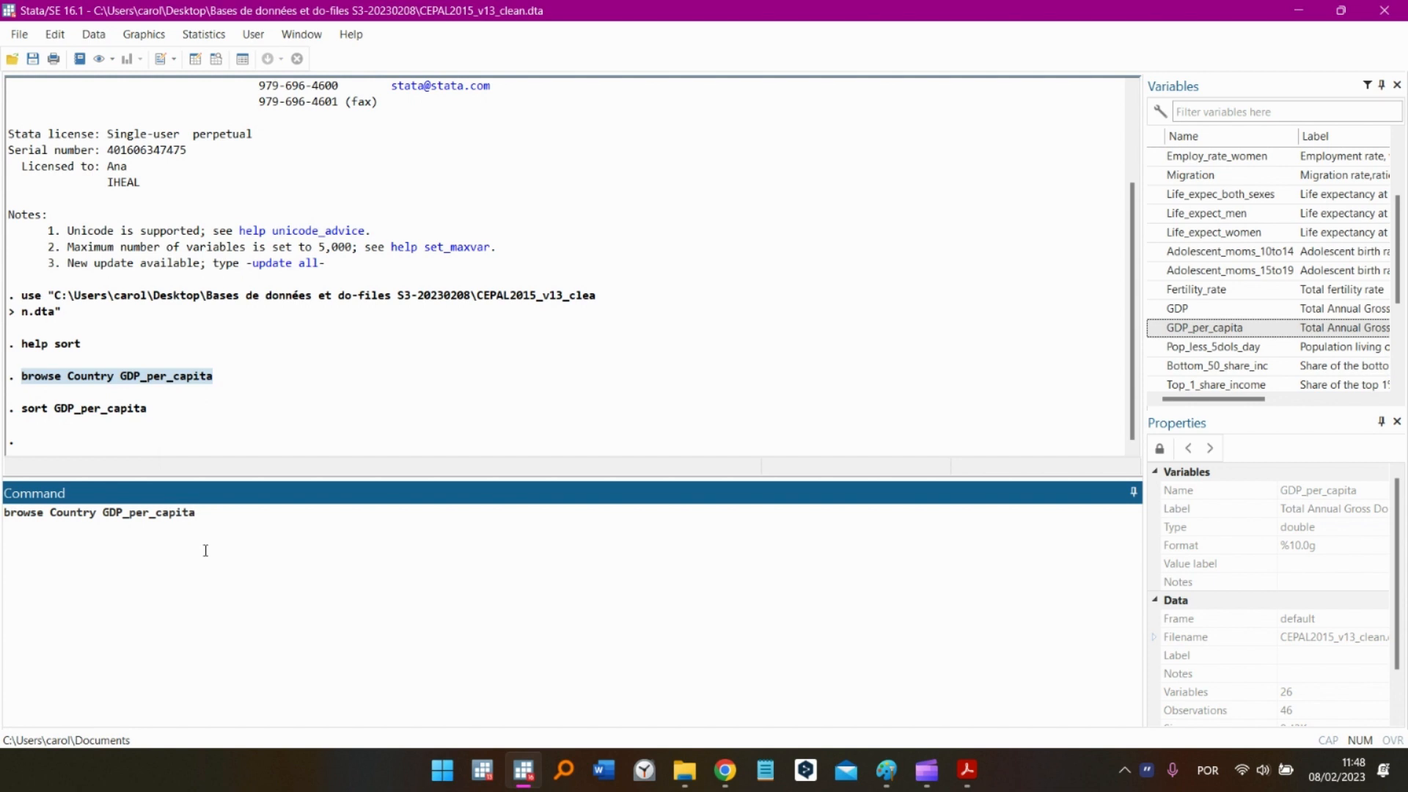
{"action": "key", "text": "Return"}
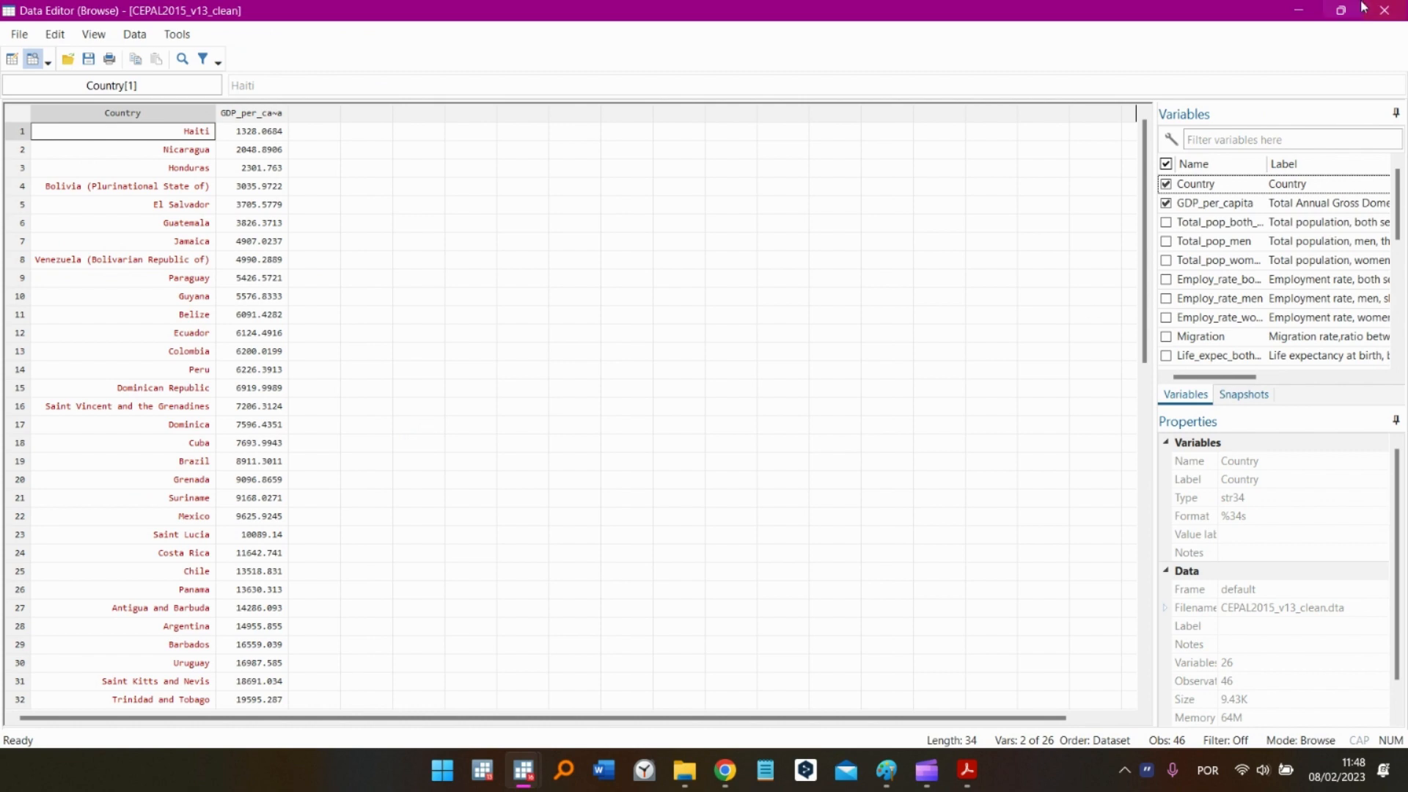
{"action": "left_click", "coordinate": [1356, 10]}
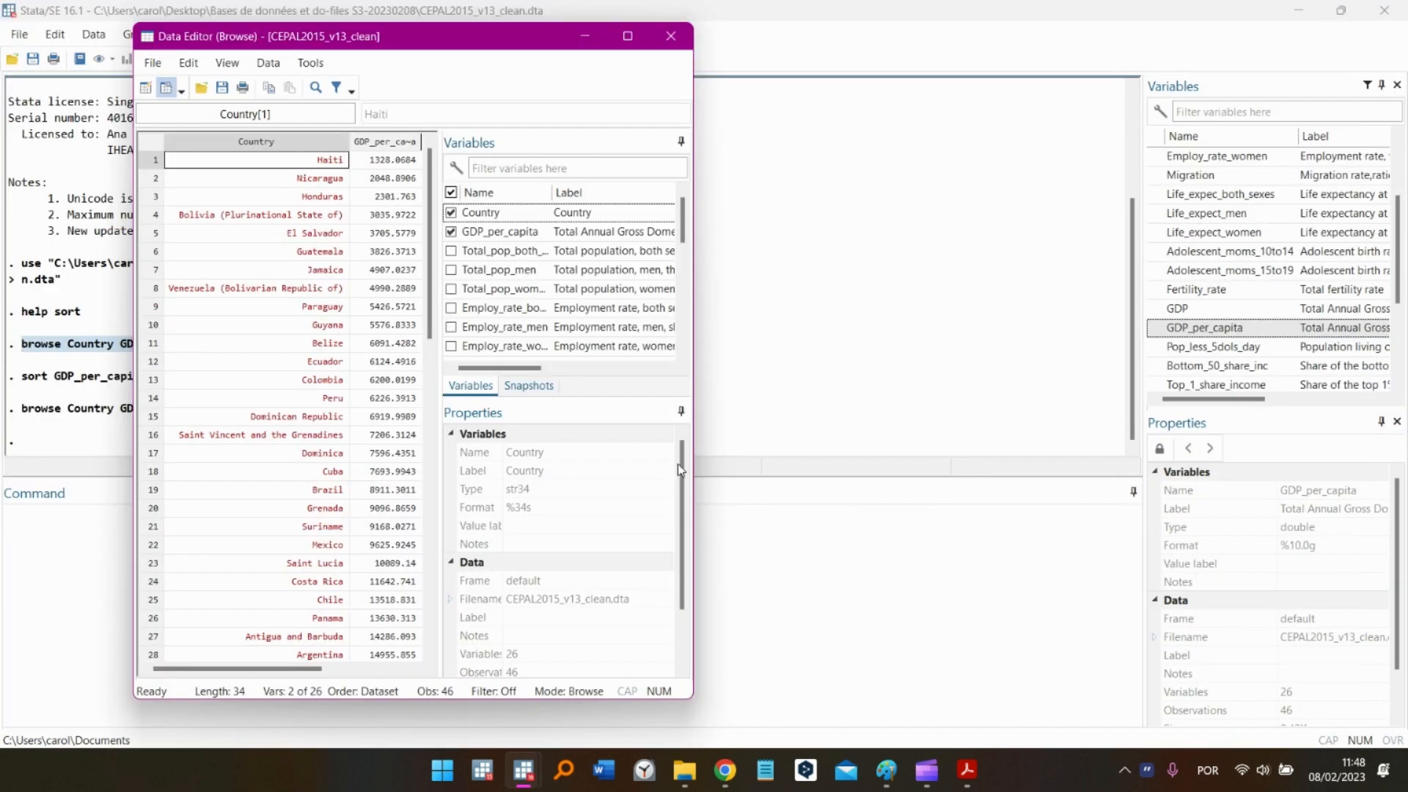
{"action": "left_click", "coordinate": [627, 36]}
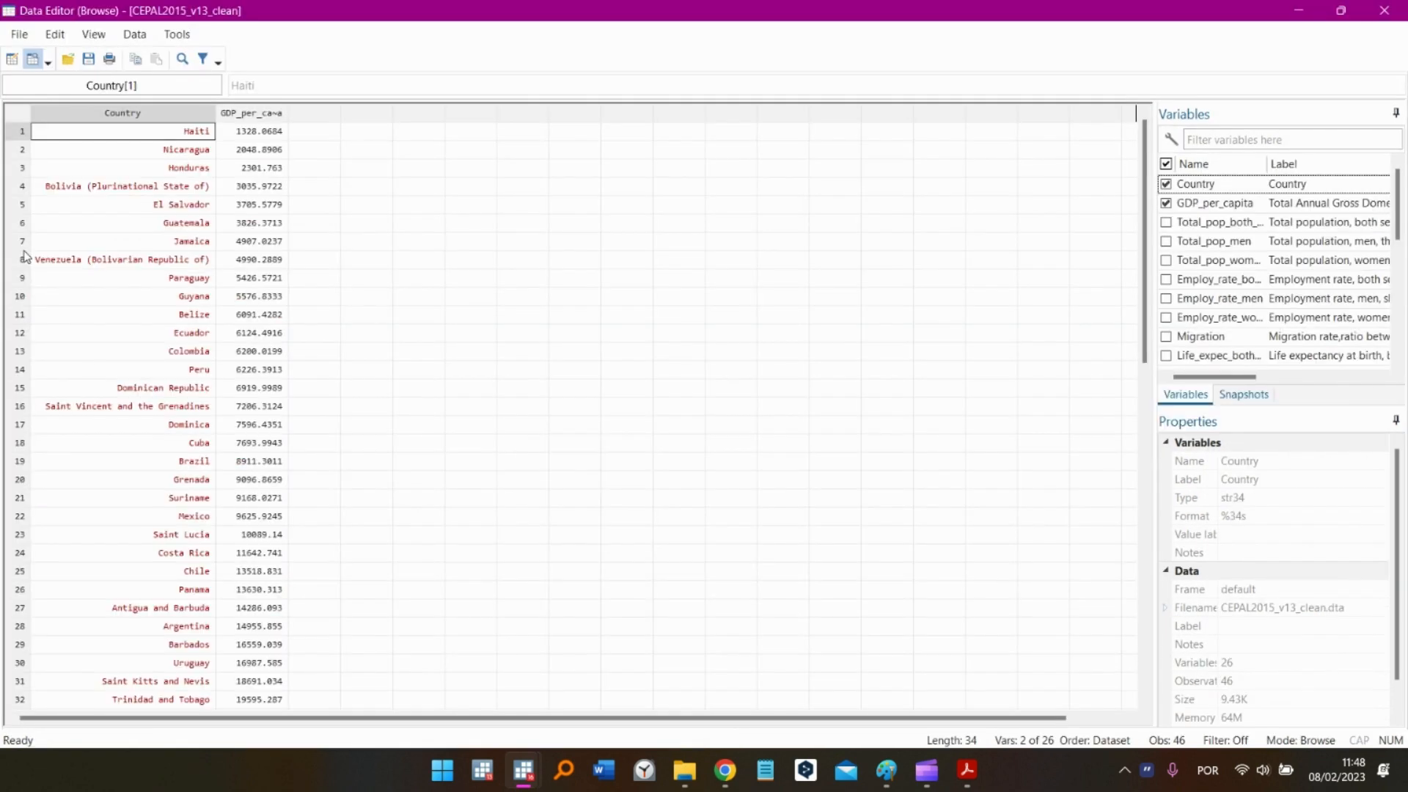
Examine the lowest and highest nonmissing GDP_per_capita values in the sorted list, and close the data browser
{"action": "left_click", "coordinate": [244, 139]}
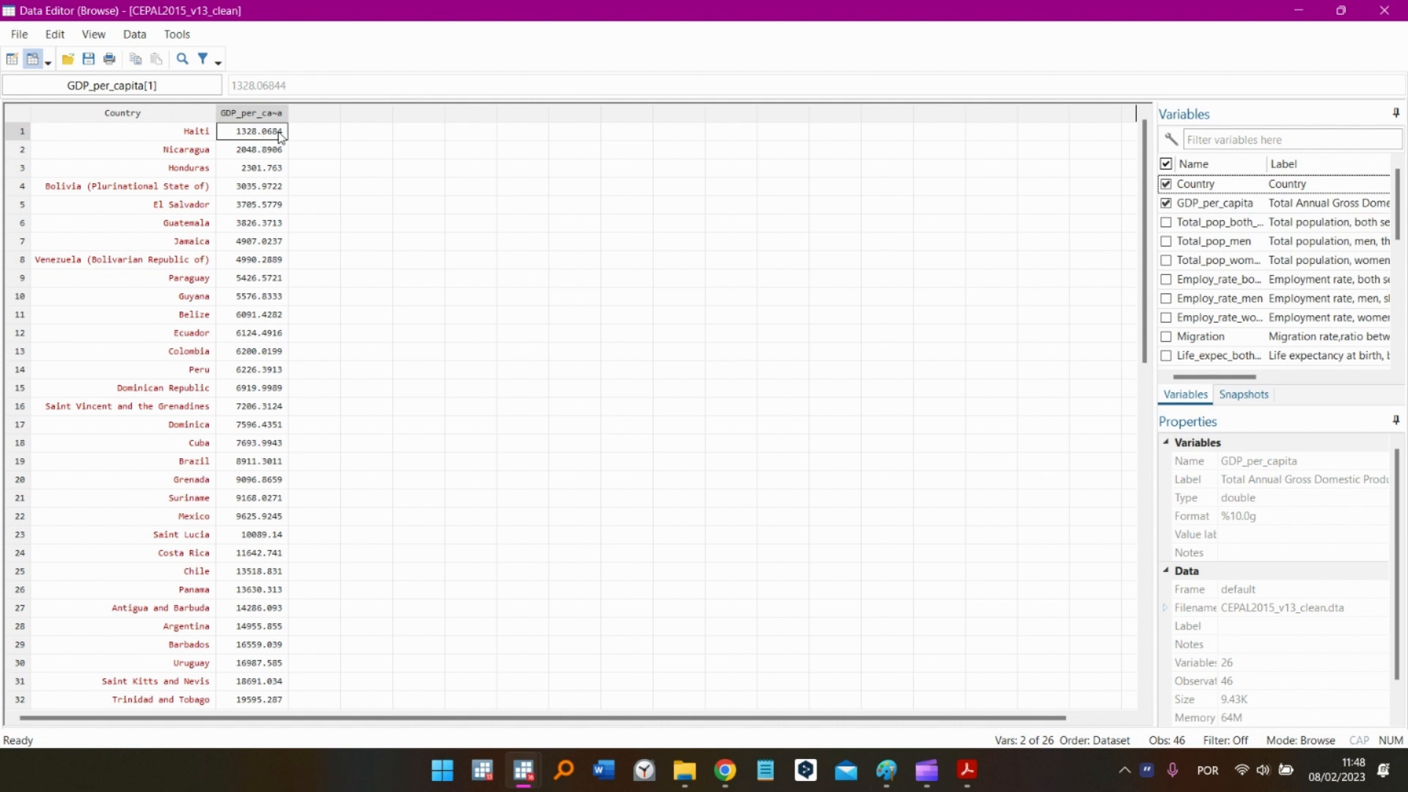
{"action": "scroll", "coordinate": [170, 381], "scroll_direction": "down", "scroll_amount": 5}
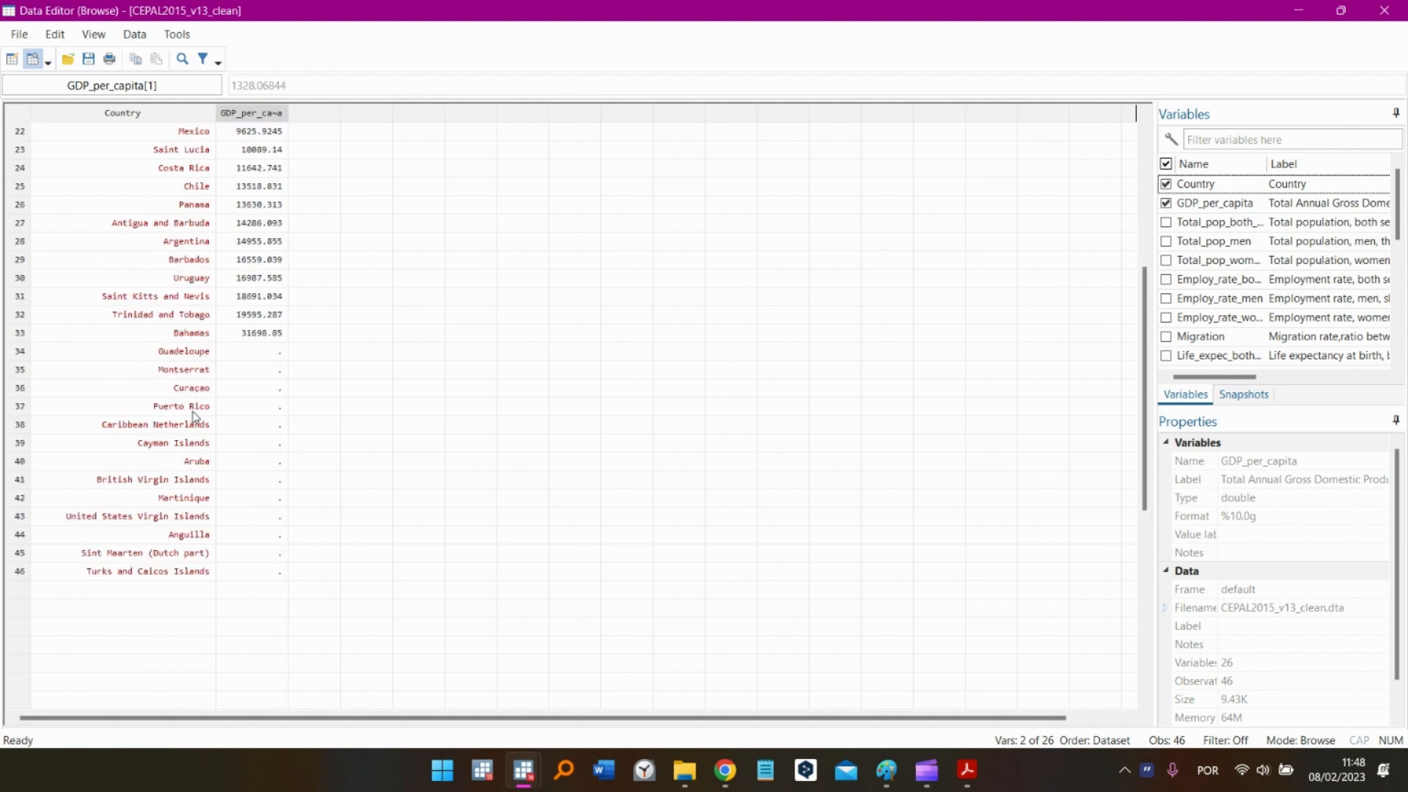
{"action": "left_click", "coordinate": [199, 444]}
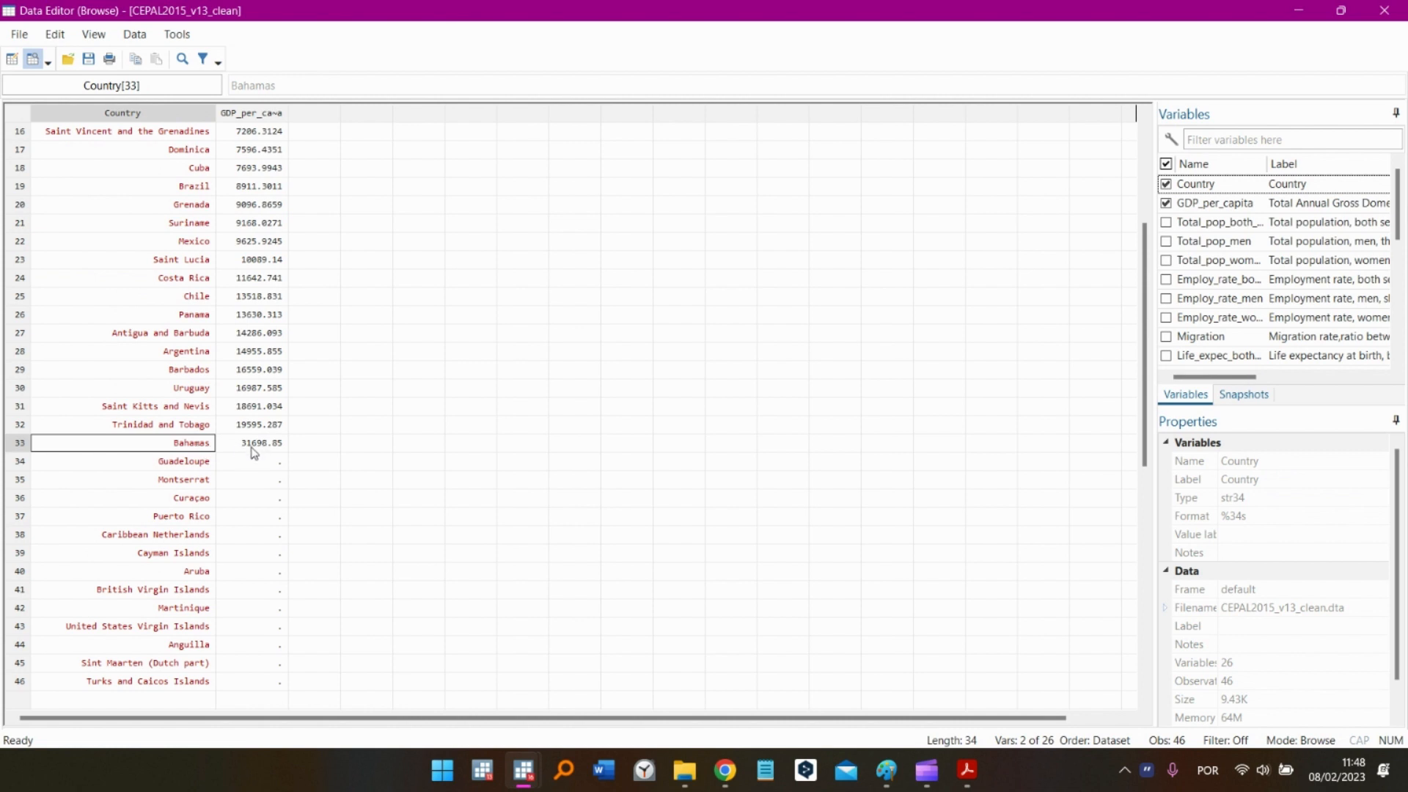
{"action": "left_click", "coordinate": [249, 447]}
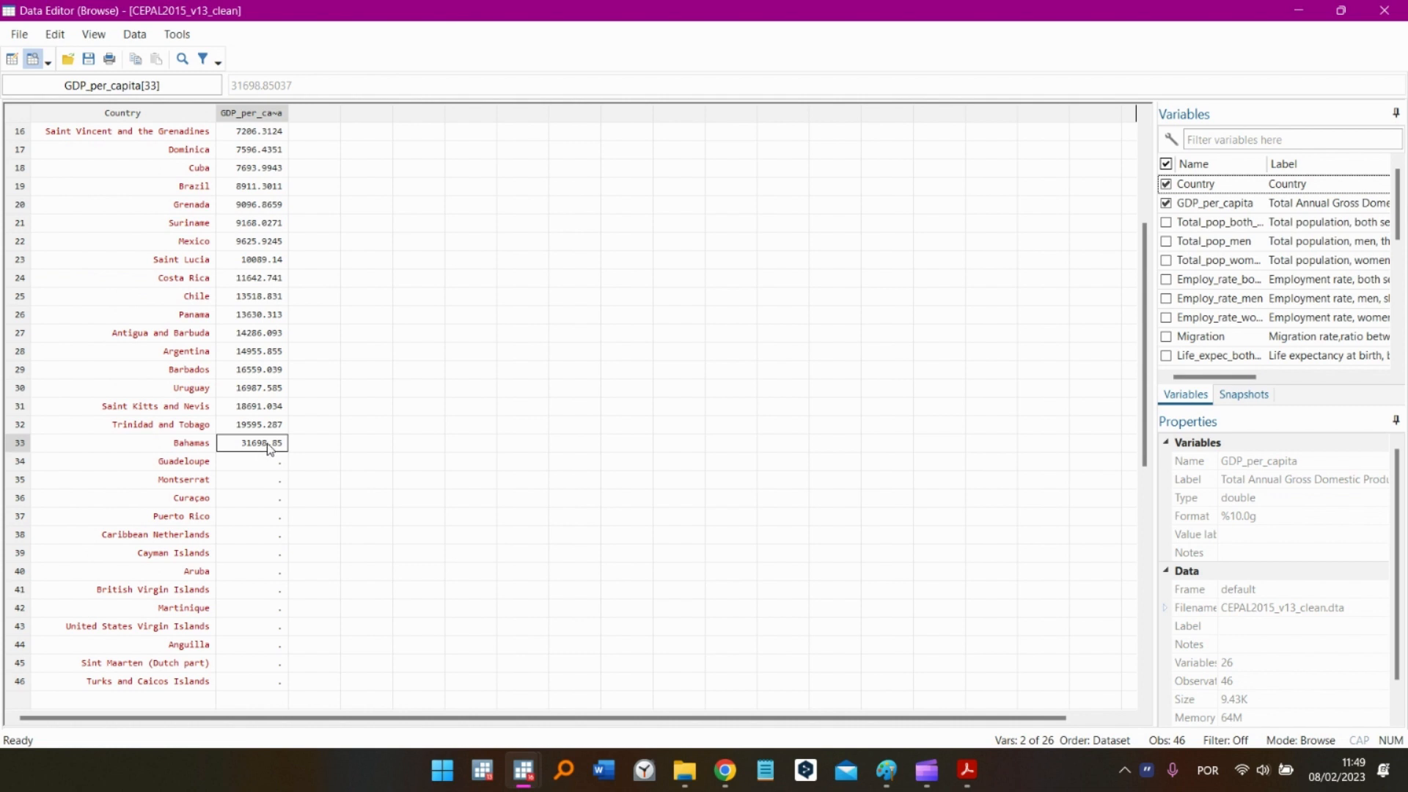
{"action": "scroll", "coordinate": [418, 487], "scroll_direction": "up", "scroll_amount": 5}
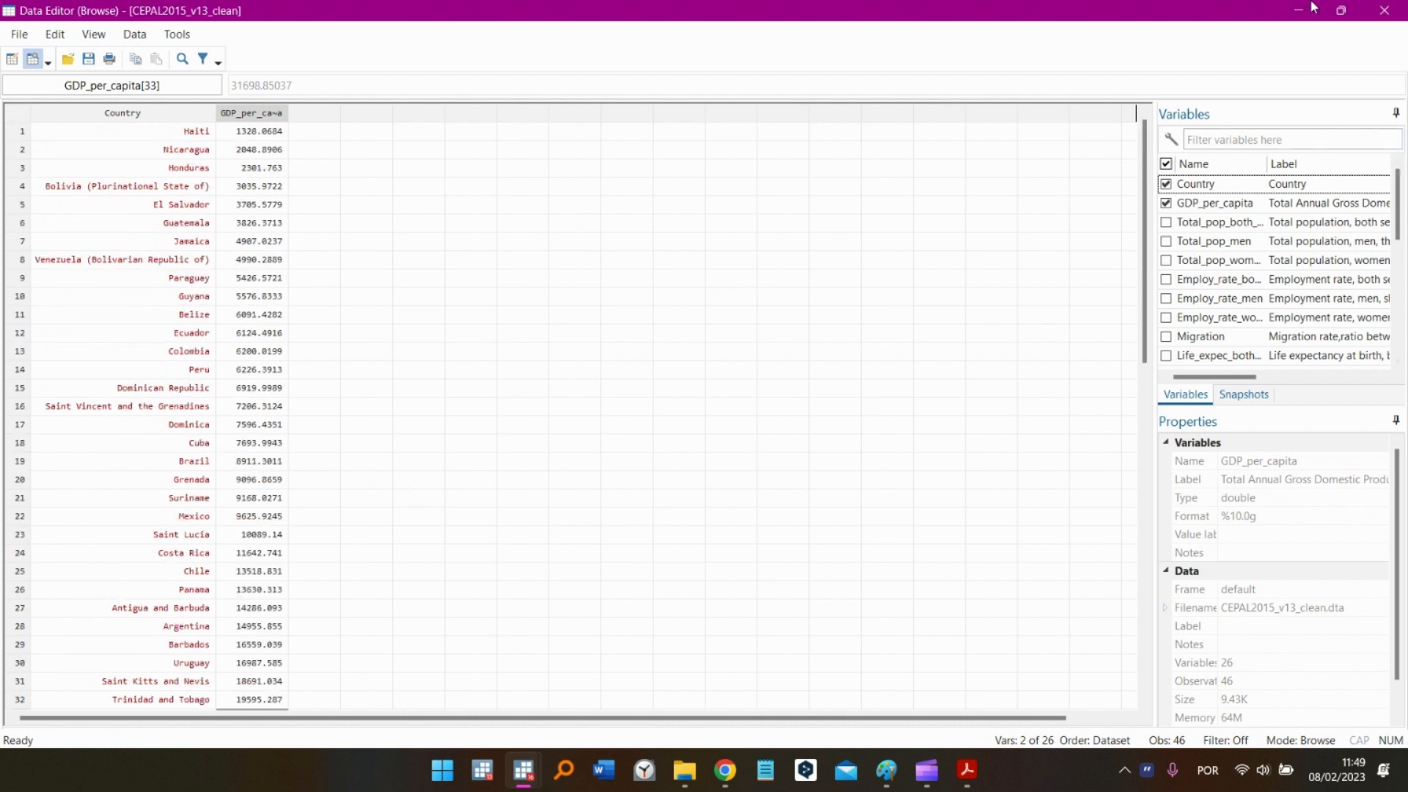
{"action": "left_click", "coordinate": [1384, 13]}
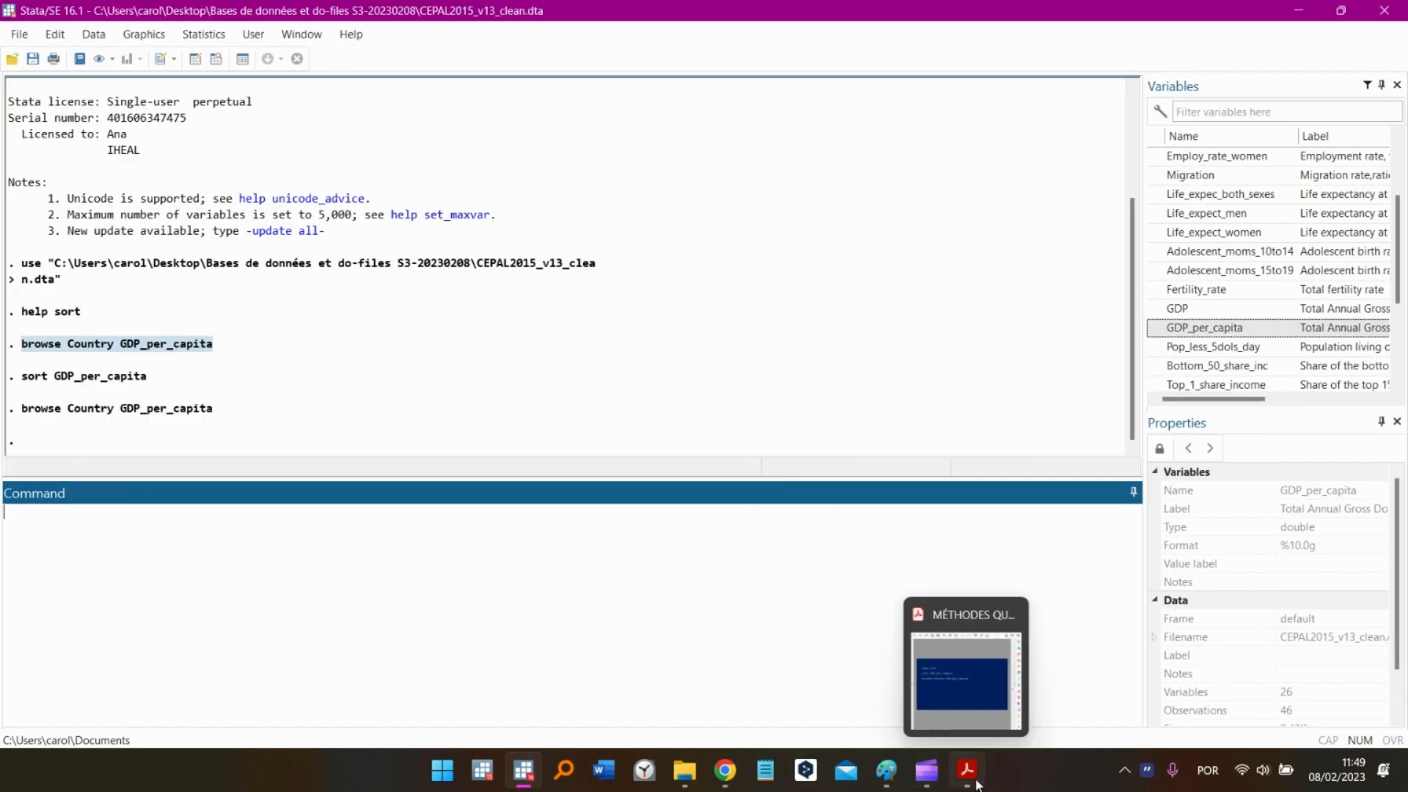
Display the command history and rerun the latest browse Country GDP_per_capita command from it
{"action": "left_click", "coordinate": [218, 62]}
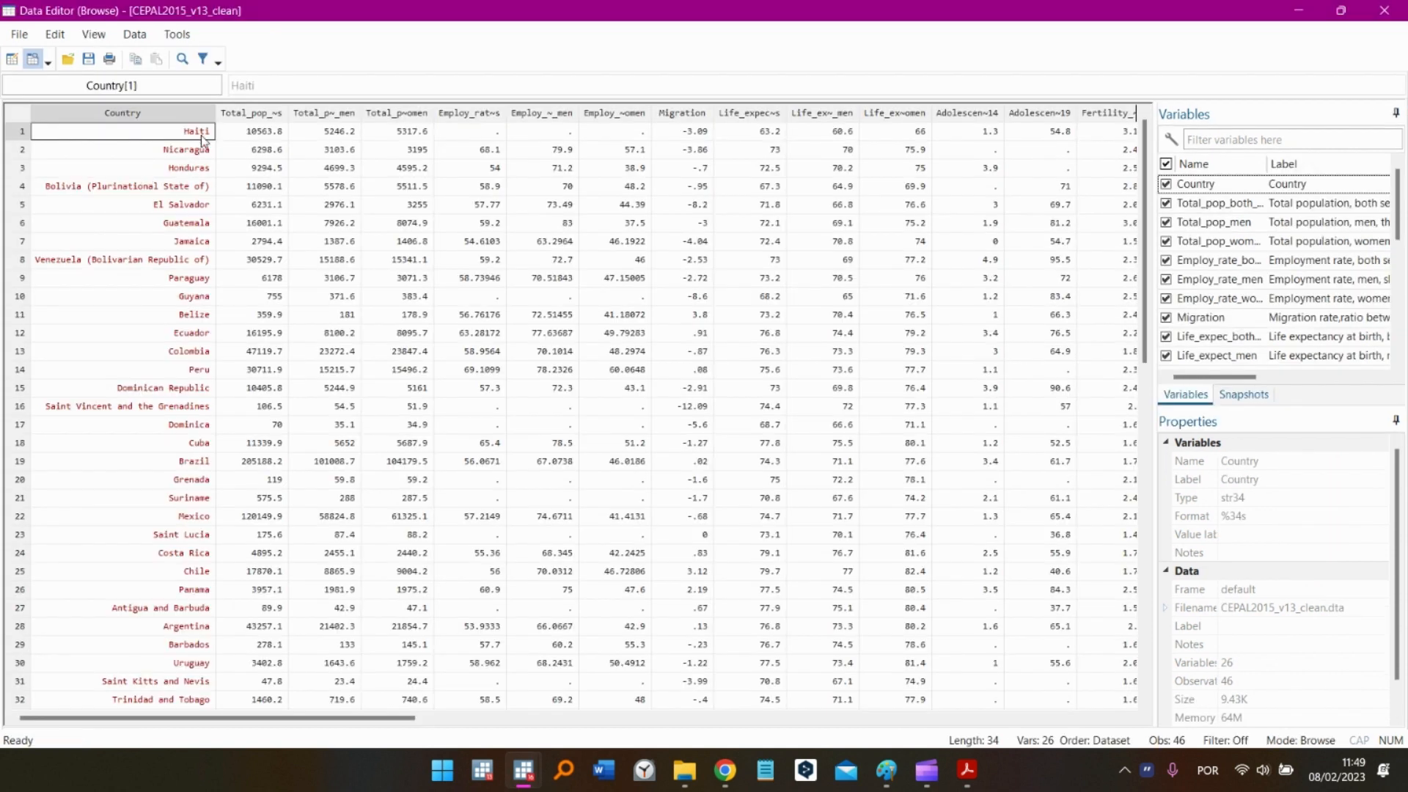
{"action": "left_click", "coordinate": [1385, 13]}
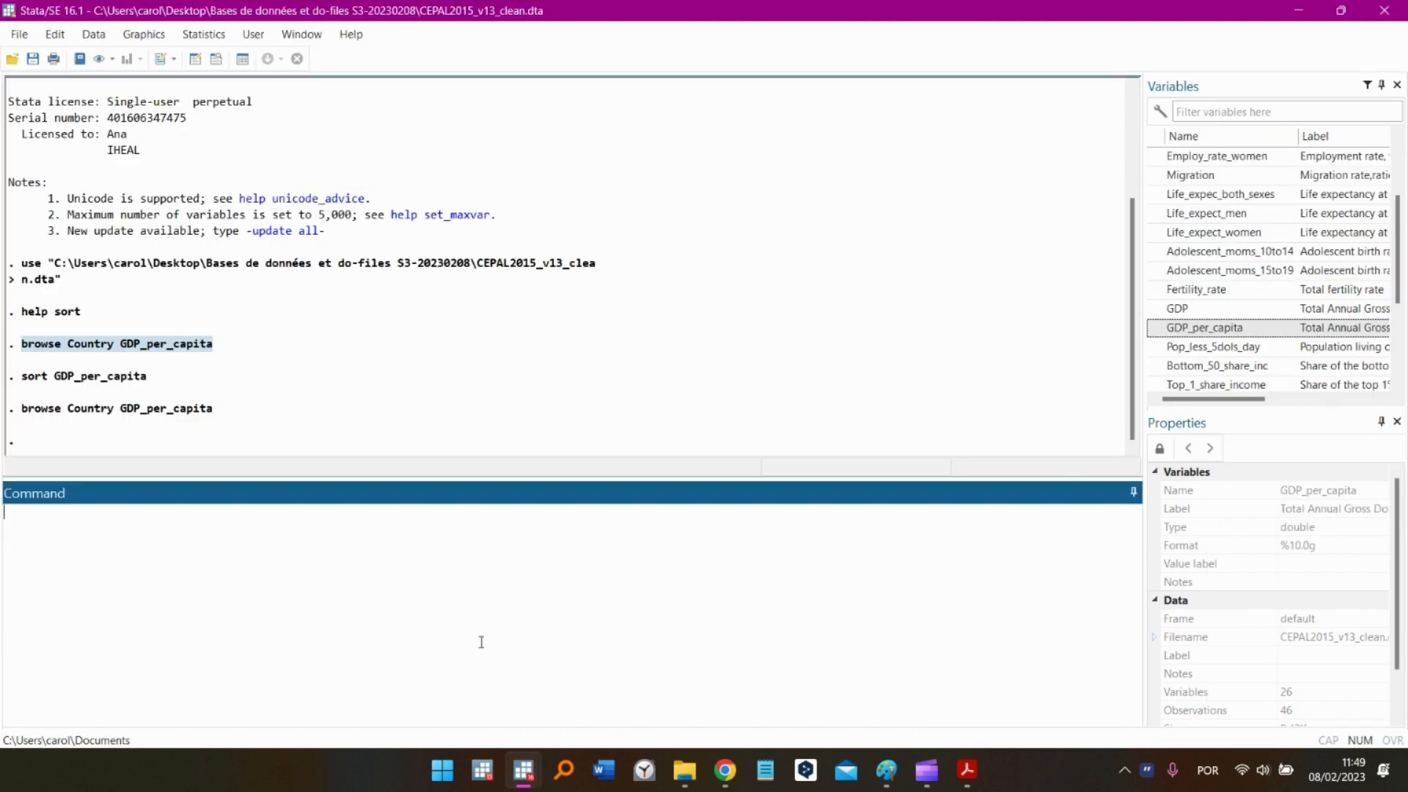
{"action": "left_click", "coordinate": [302, 34]}
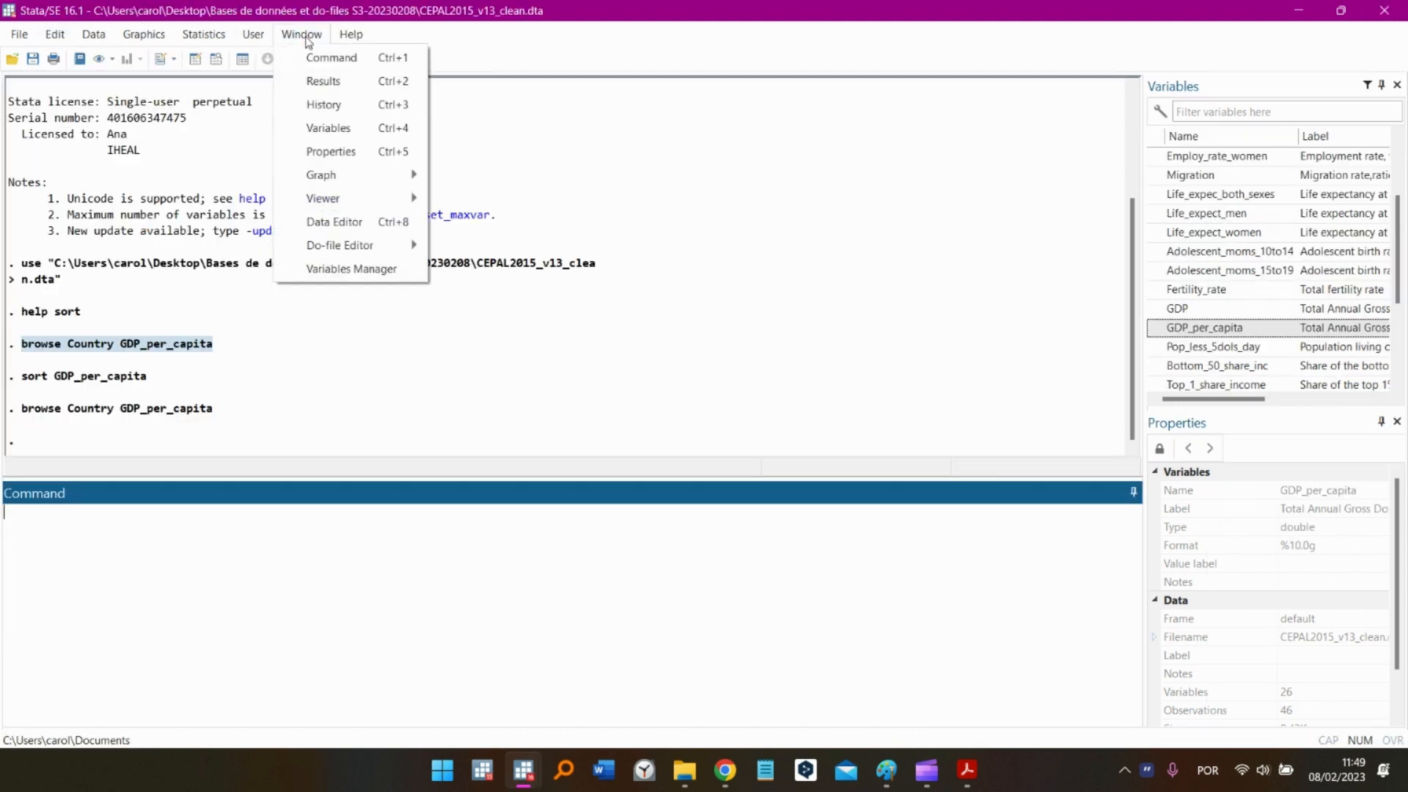
{"action": "left_click", "coordinate": [321, 104]}
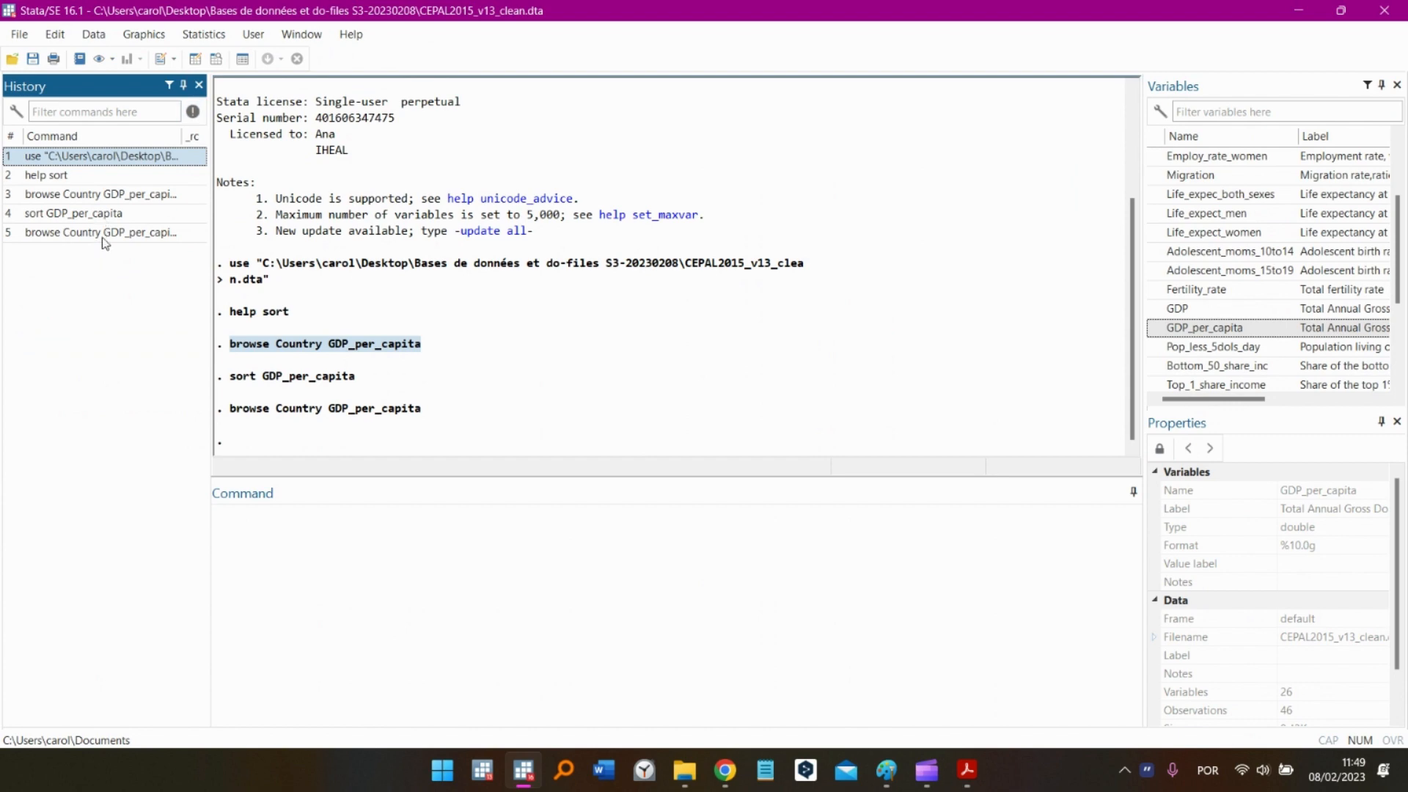
{"action": "left_click", "coordinate": [103, 233]}
Examine the countries with missing GDP_per_capita at the end of the sorted list, including the Cayman Islands, and minimize the data browser
{"action": "scroll", "coordinate": [161, 634], "scroll_direction": "down", "scroll_amount": 15}
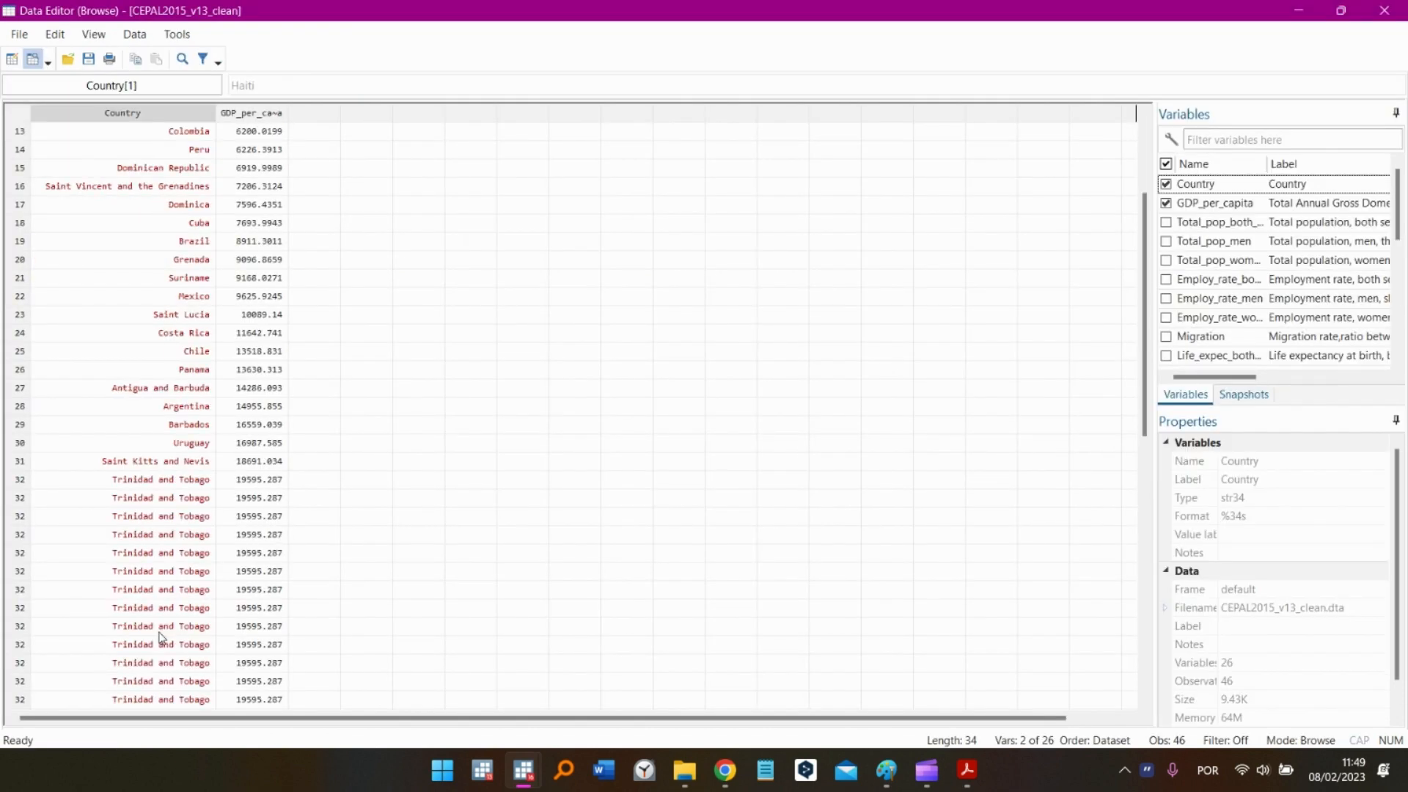
{"action": "scroll", "coordinate": [196, 465], "scroll_direction": "up", "scroll_amount": 5}
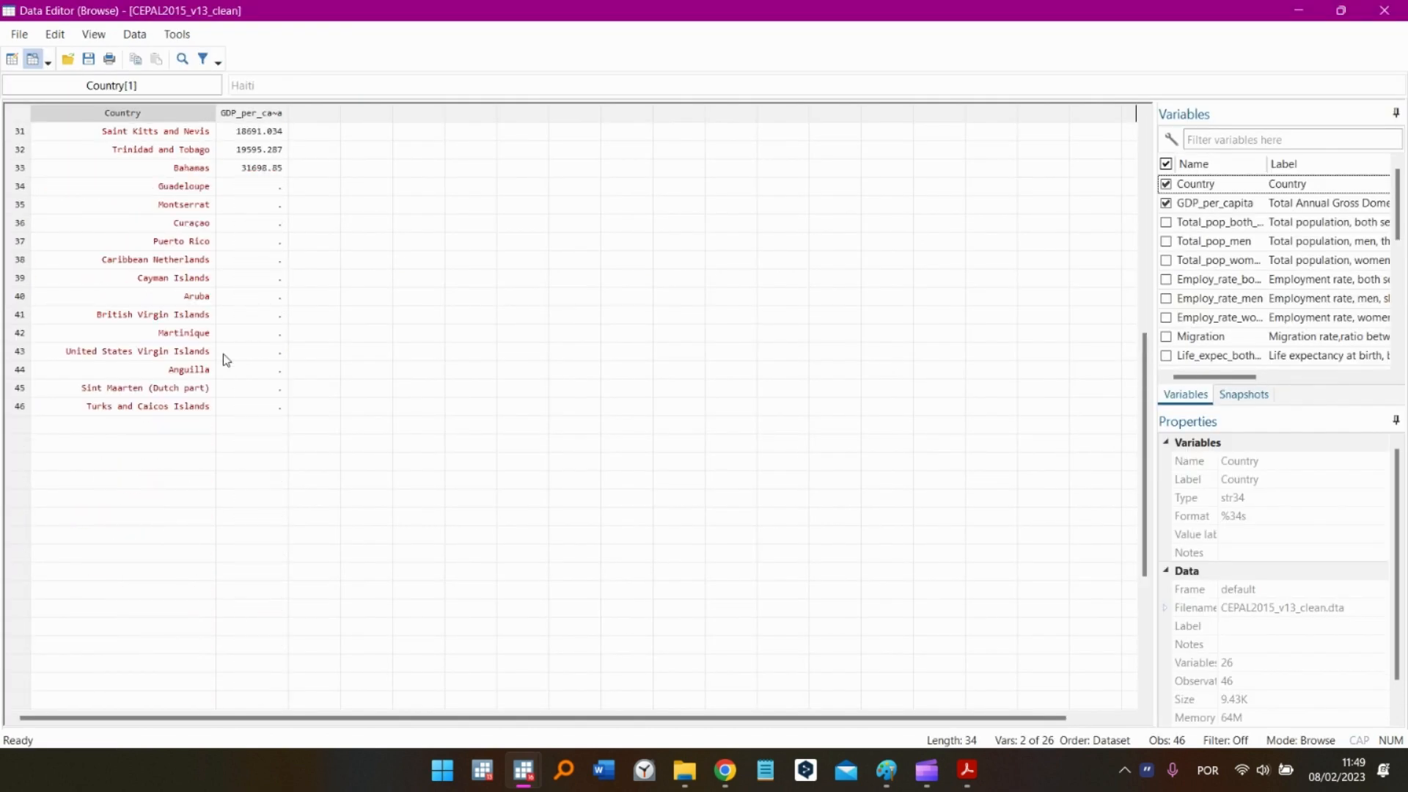
{"action": "left_click", "coordinate": [235, 186]}
{"action": "left_click_drag", "start_coordinate": [237, 199], "coordinate": [163, 408]}
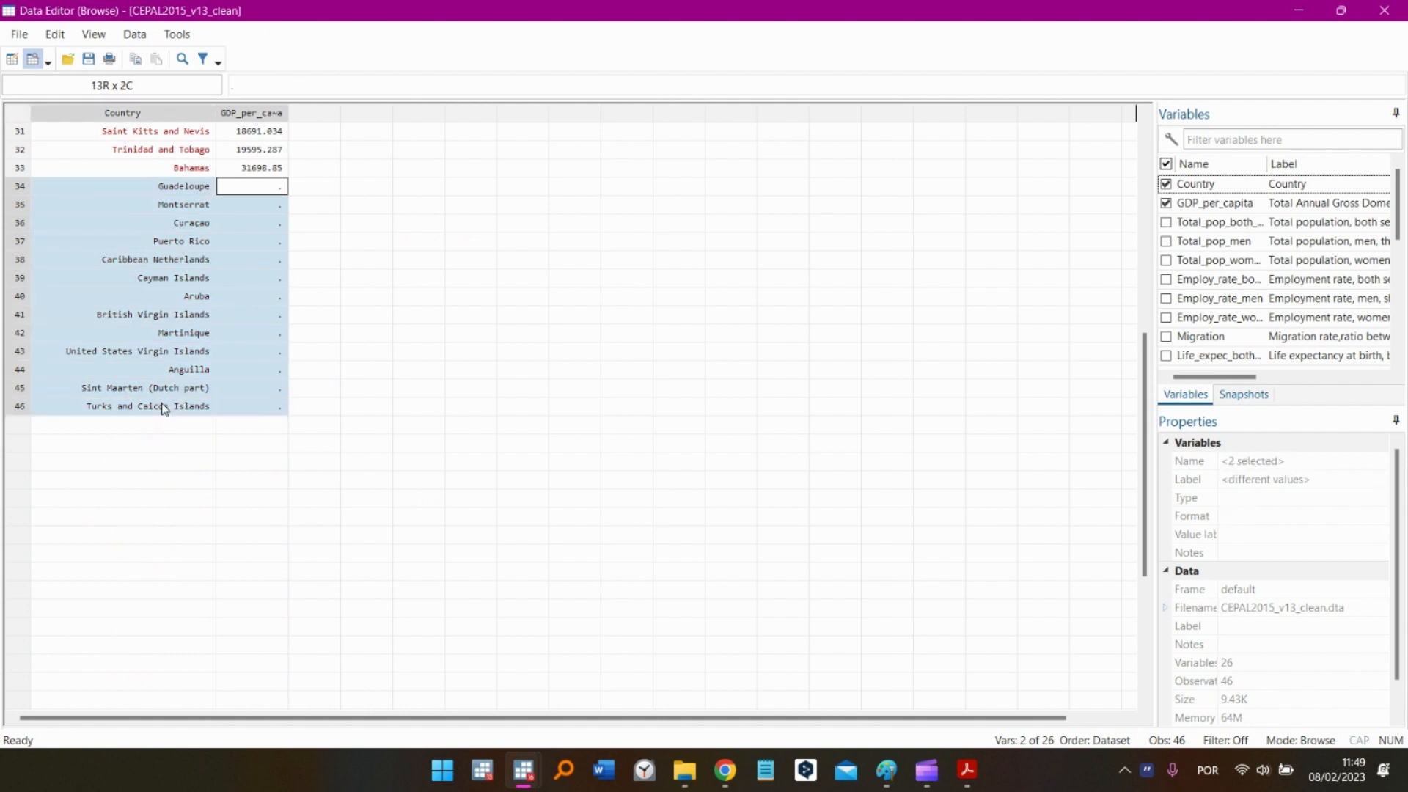
{"action": "left_click_drag", "start_coordinate": [594, 462], "coordinate": [595, 480]}
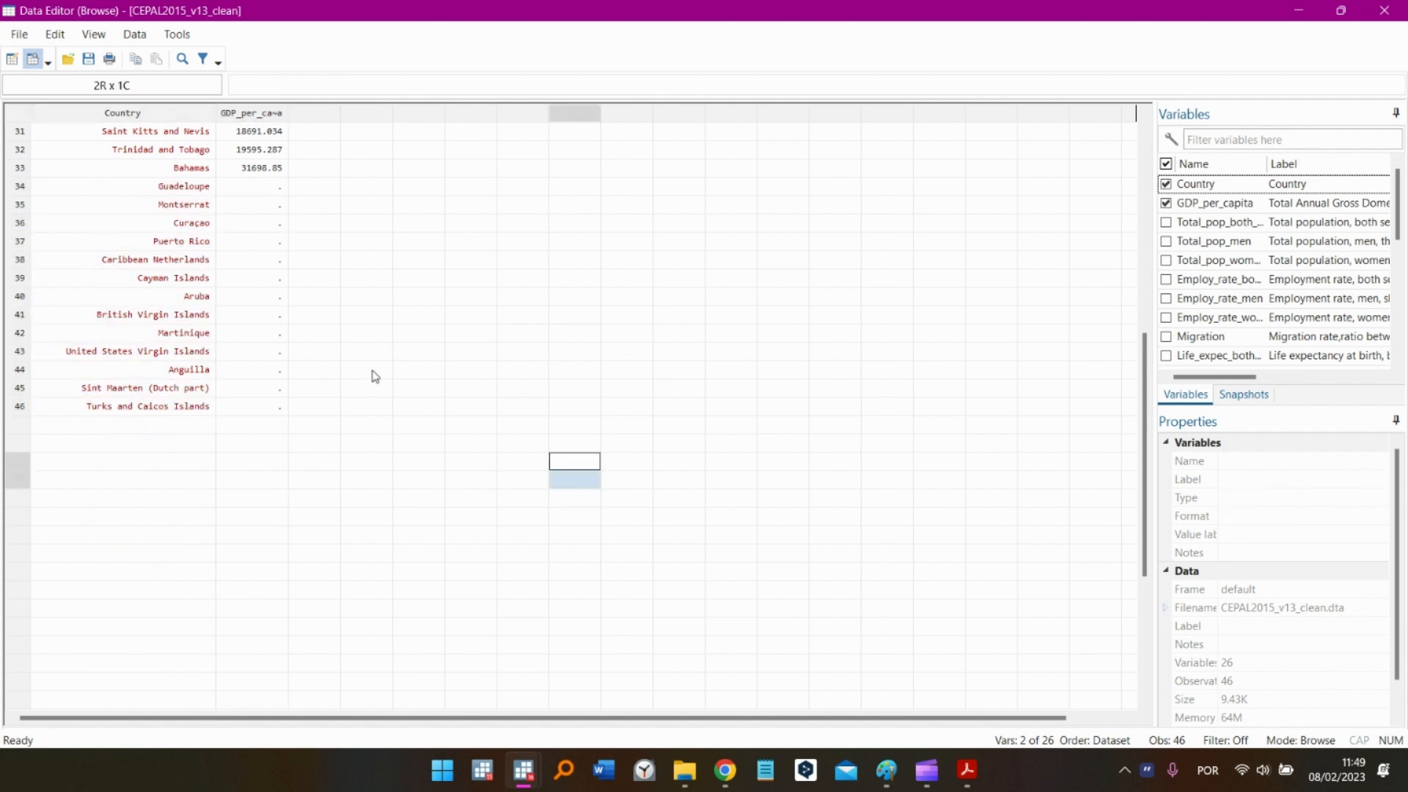
{"action": "left_click_drag", "start_coordinate": [263, 180], "coordinate": [186, 423]}
{"action": "left_click", "coordinate": [508, 405]}
{"action": "scroll", "coordinate": [195, 421], "scroll_direction": "up", "scroll_amount": 2}
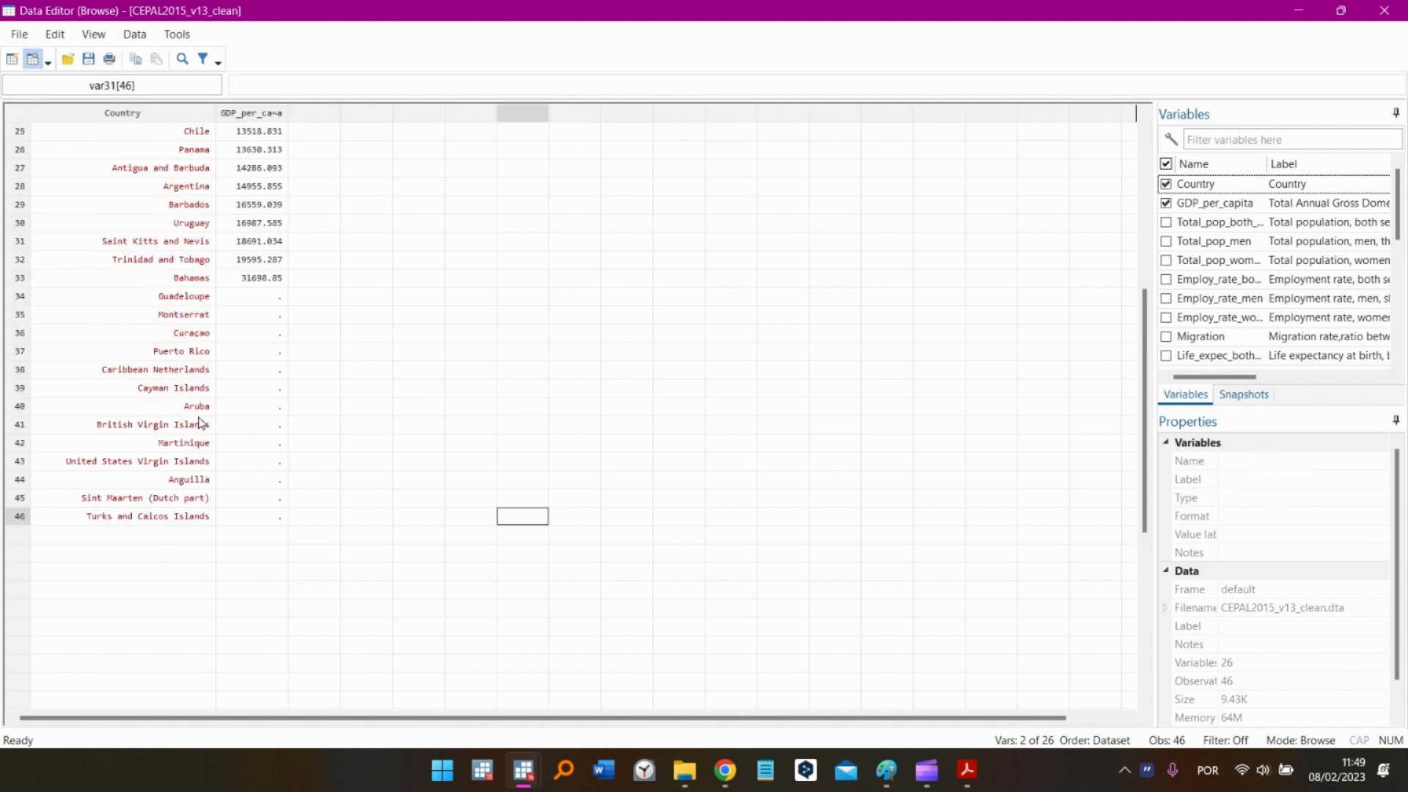
{"action": "left_click_drag", "start_coordinate": [104, 390], "coordinate": [171, 393]}
{"action": "left_click", "coordinate": [353, 401]}
{"action": "left_click", "coordinate": [538, 457]}
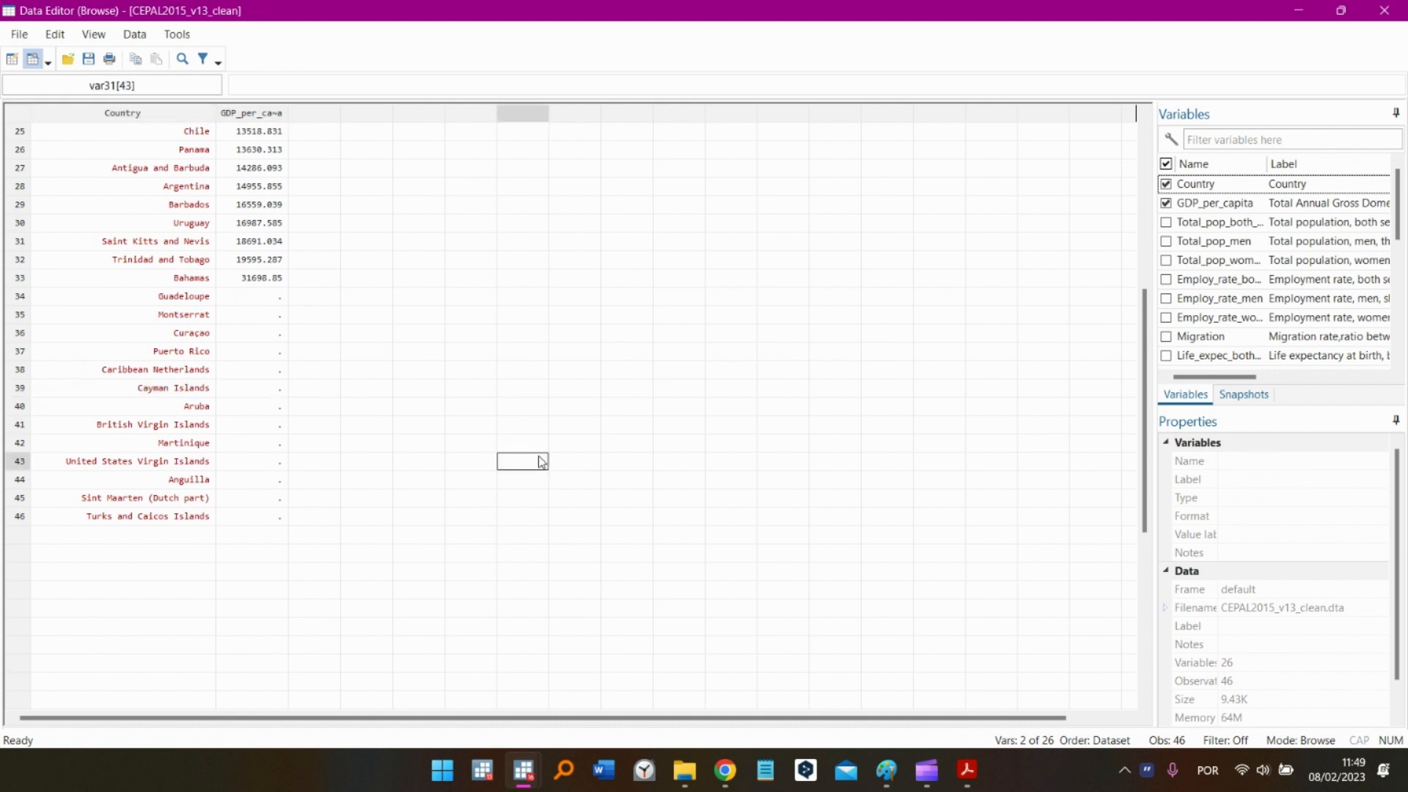
{"action": "left_click", "coordinate": [1298, 10]}
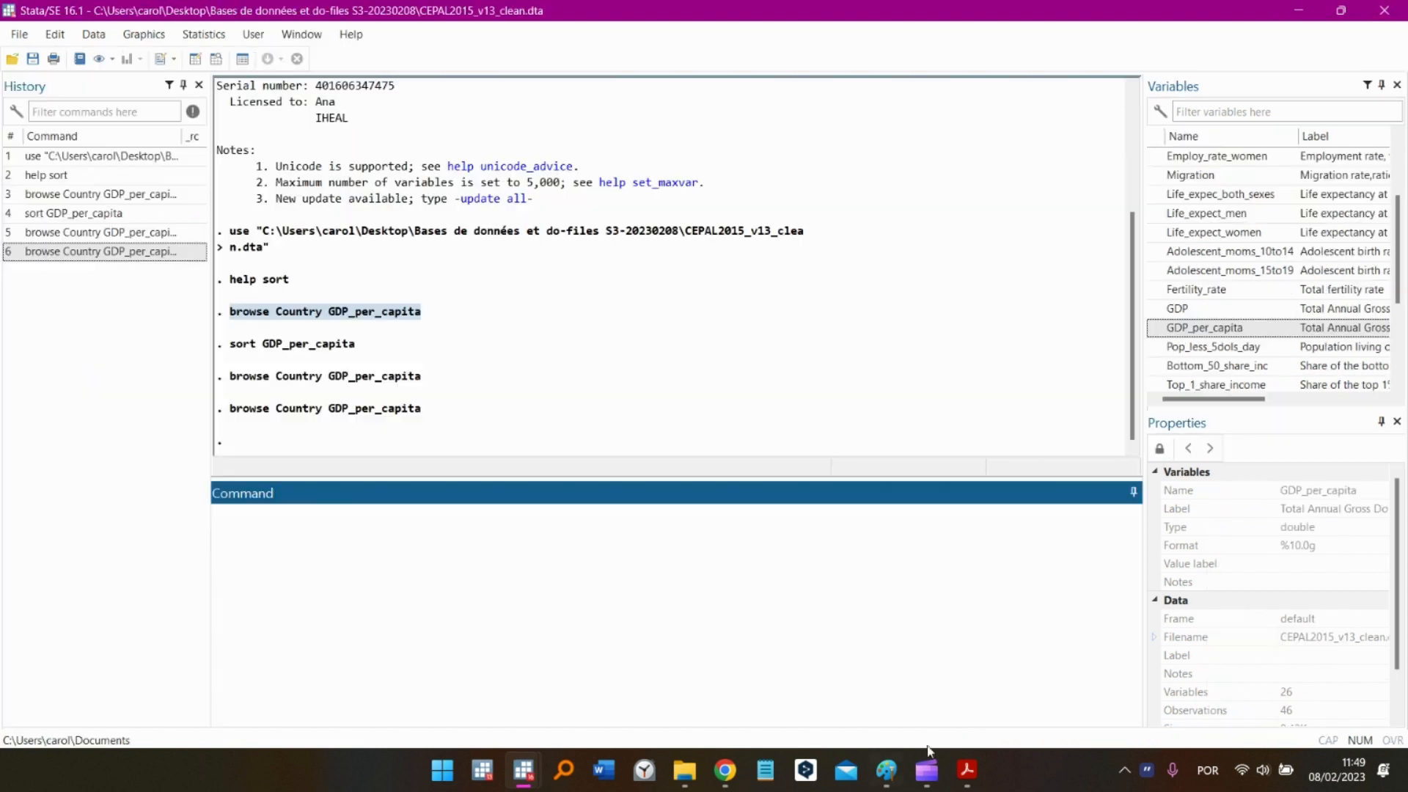
Switch to Acrobat, show the "Ordering variables" slide about missing variables, and arrange Stata beside it with a wider results area
{"action": "left_click", "coordinate": [966, 770]}
{"action": "scroll", "coordinate": [609, 576], "scroll_direction": "down", "scroll_amount": 1}
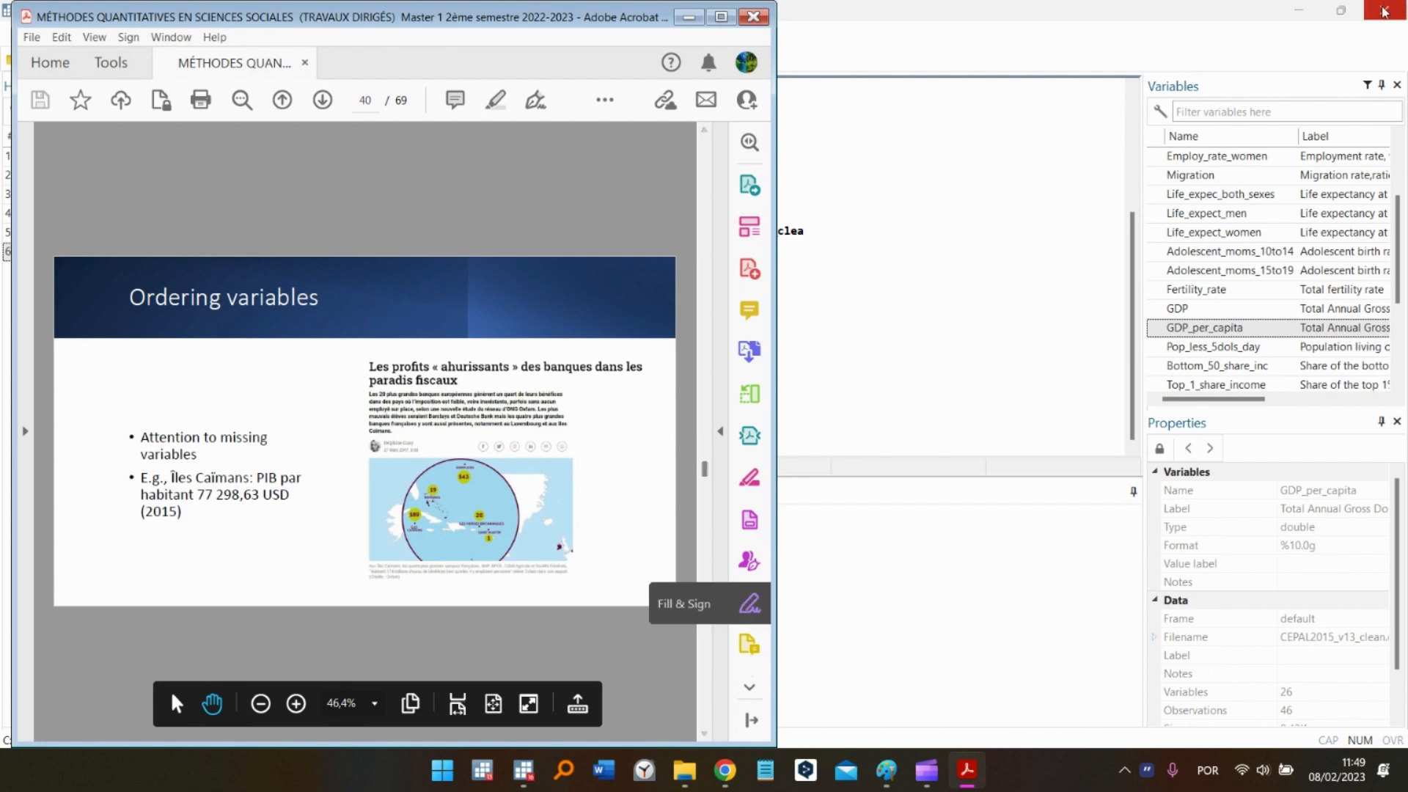
{"action": "left_click", "coordinate": [1352, 12]}
{"action": "left_click_drag", "start_coordinate": [443, 18], "coordinate": [741, 57]}
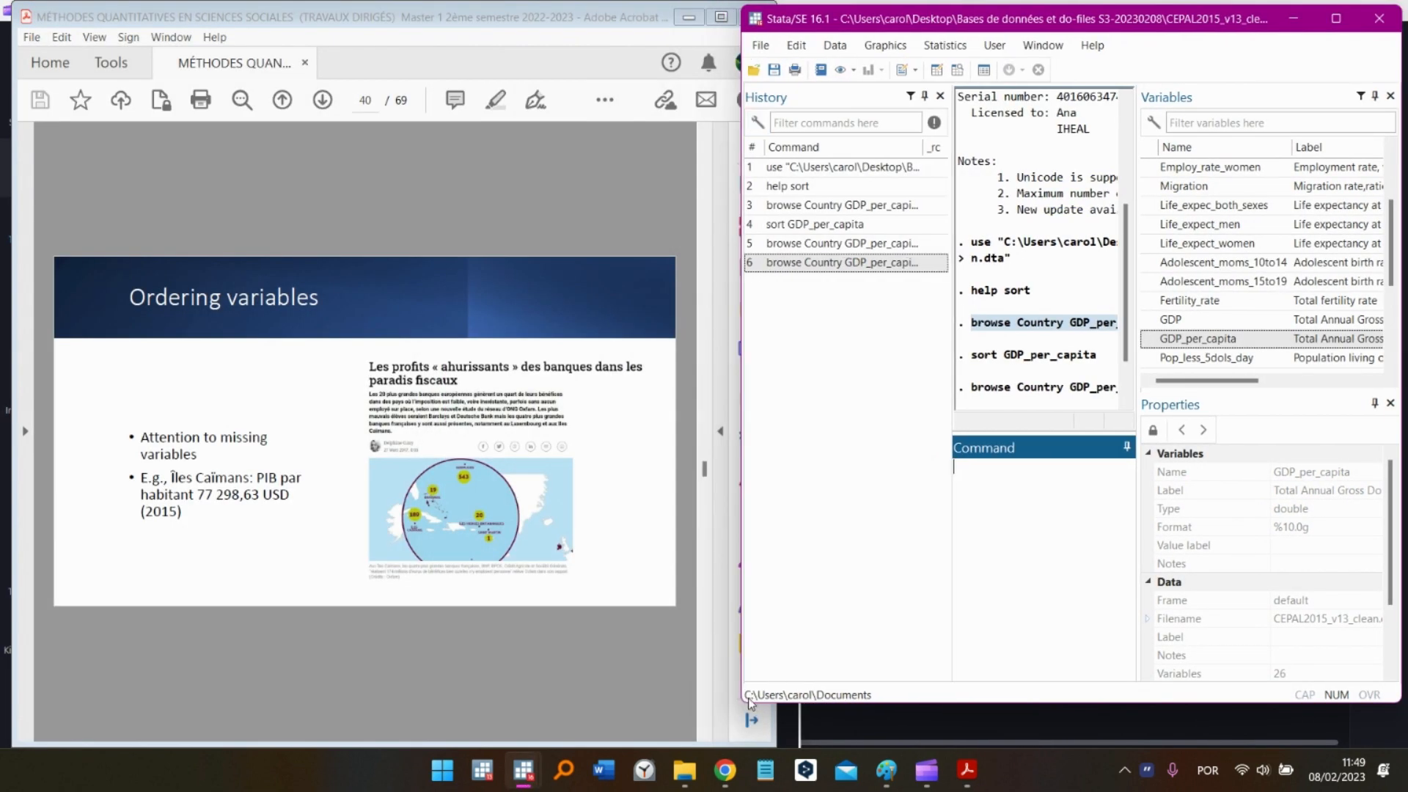
{"action": "left_click_drag", "start_coordinate": [739, 706], "coordinate": [803, 769]}
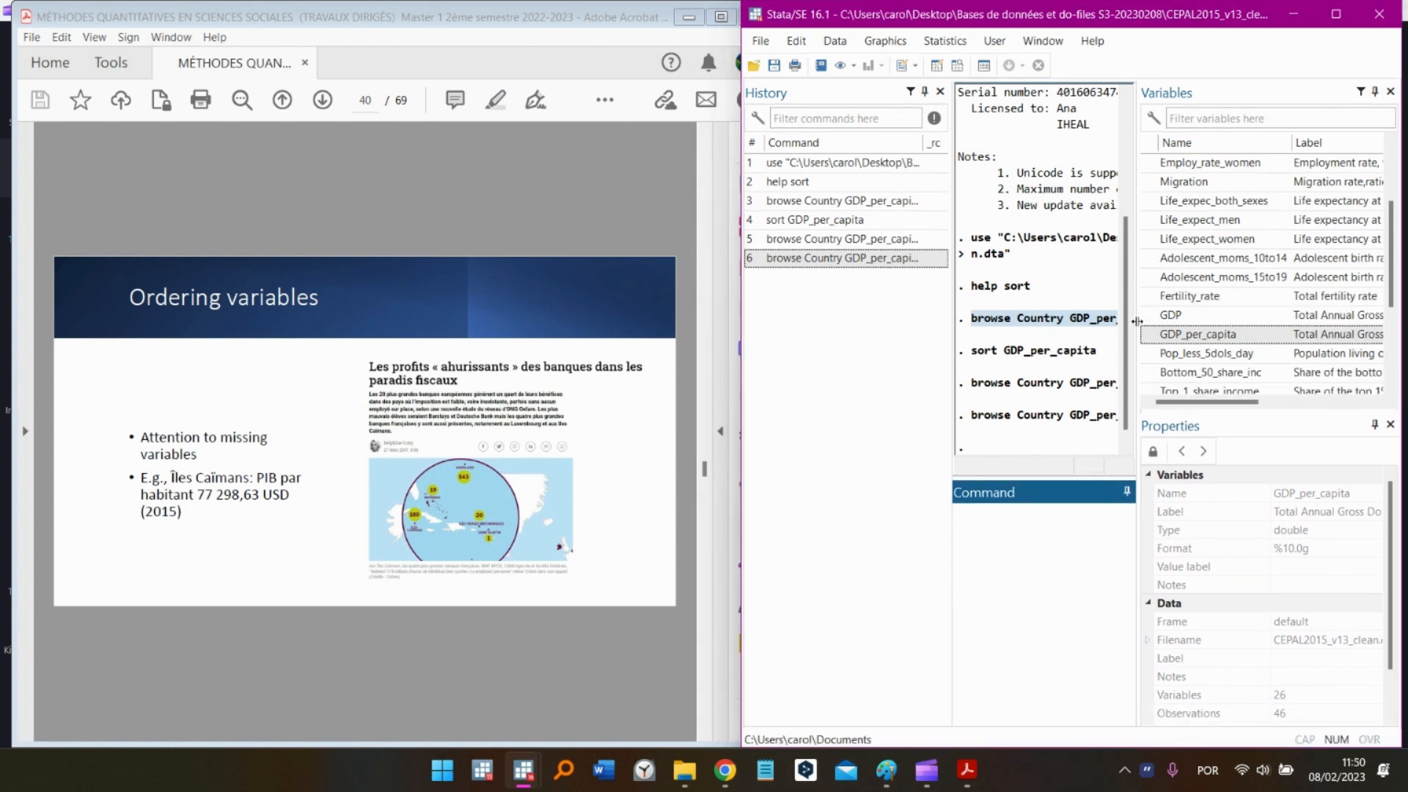
{"action": "left_click_drag", "start_coordinate": [1136, 320], "coordinate": [1281, 334]}
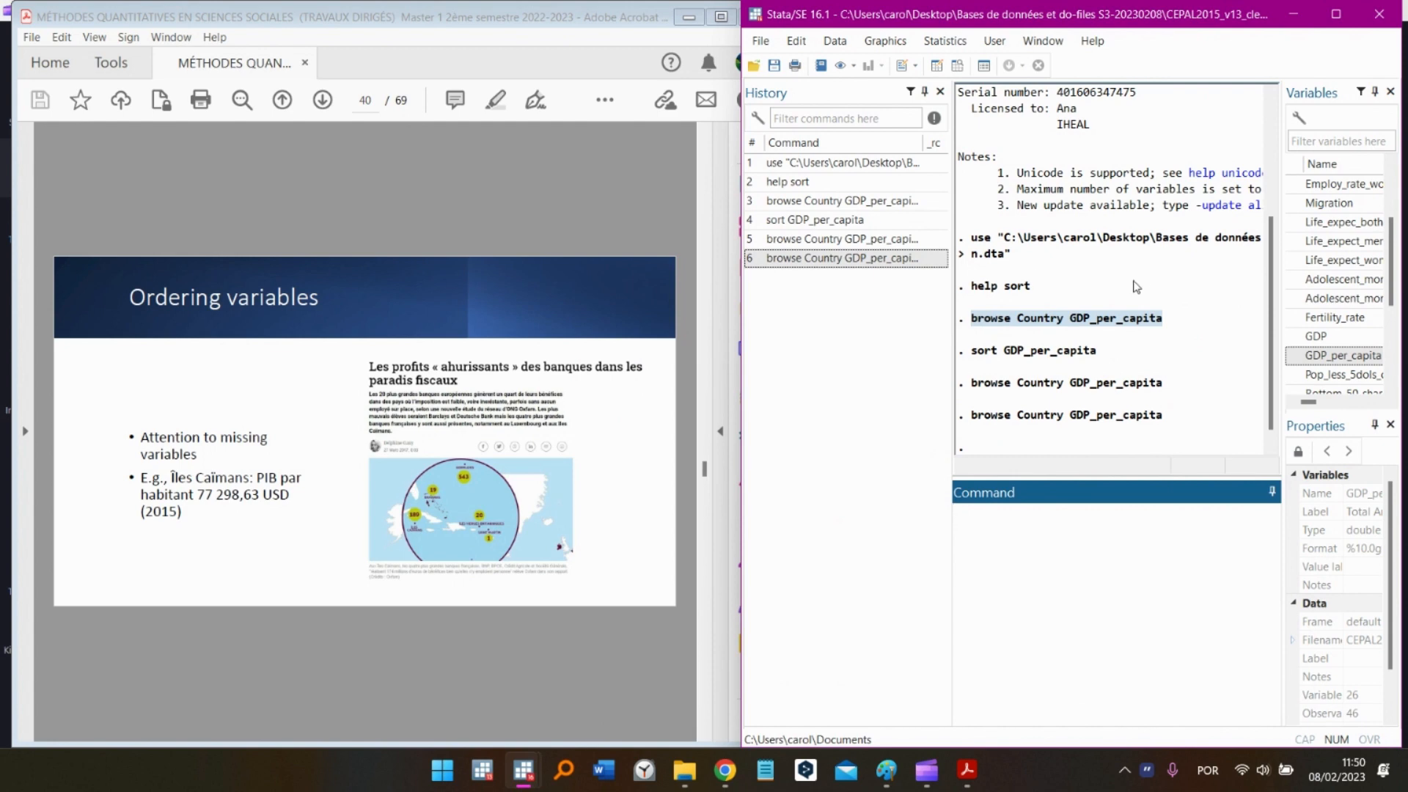
Bring back the data browser, place it next to the slide, and enlarge it to fit the remaining screen space
{"action": "left_click", "coordinate": [957, 65]}
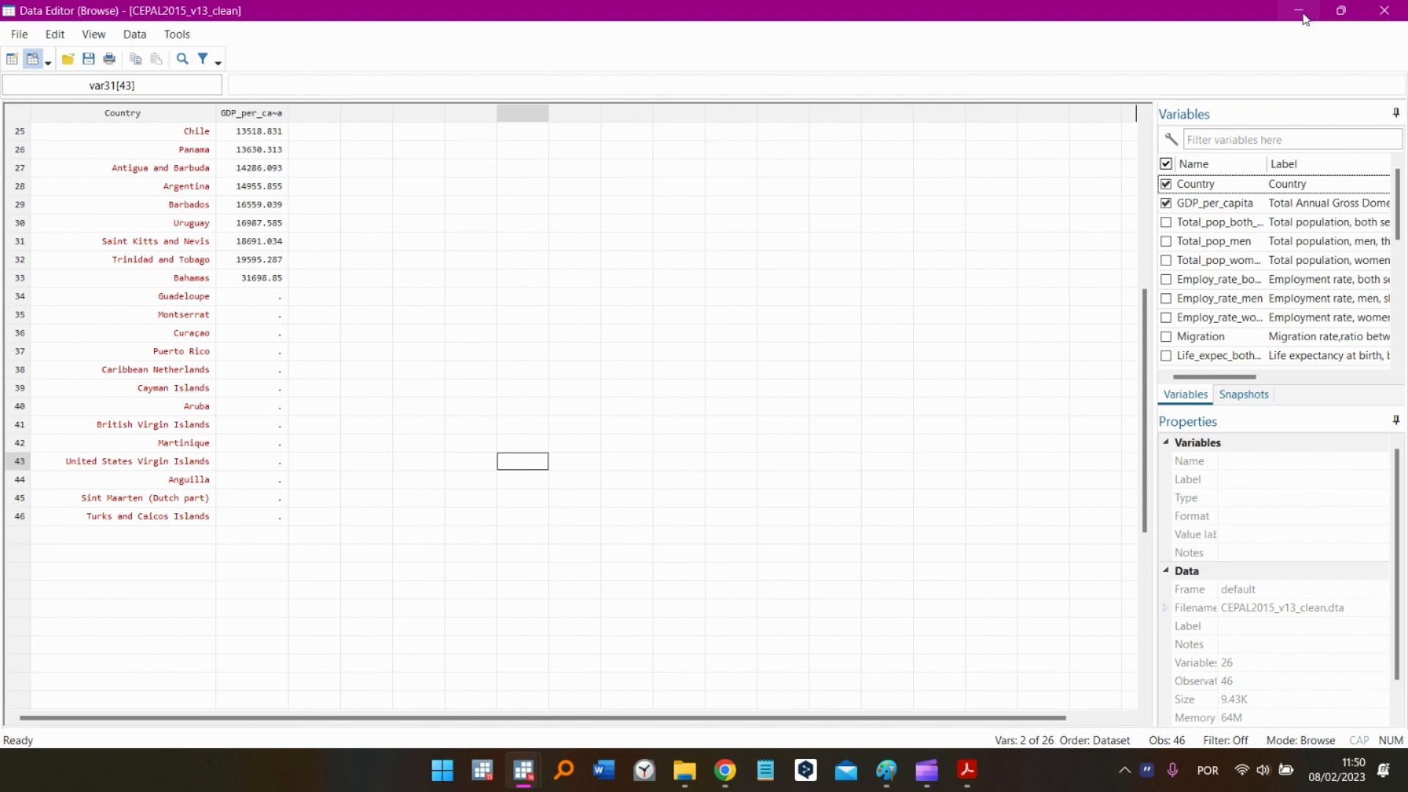
{"action": "left_click", "coordinate": [1342, 12]}
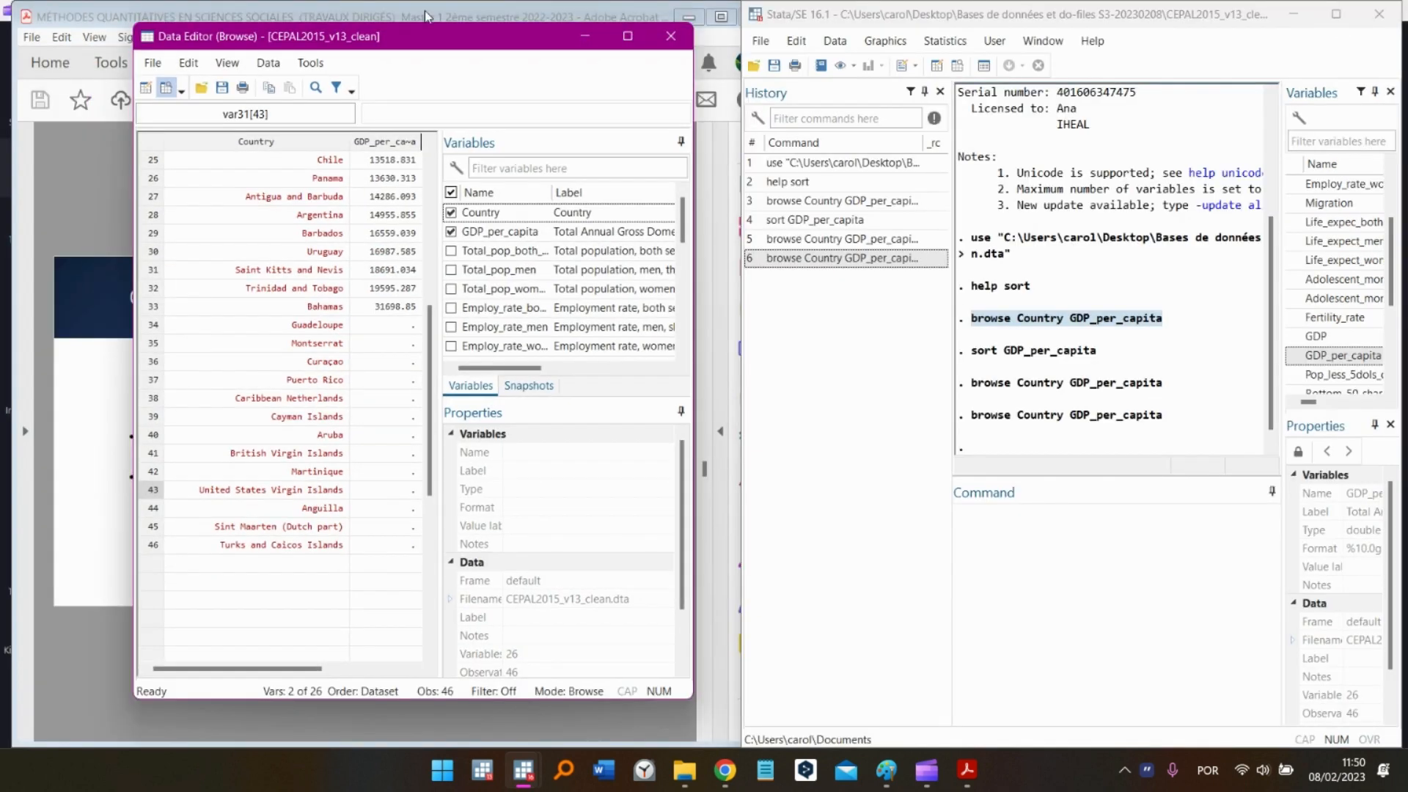
{"action": "left_click_drag", "start_coordinate": [423, 42], "coordinate": [1046, 43]}
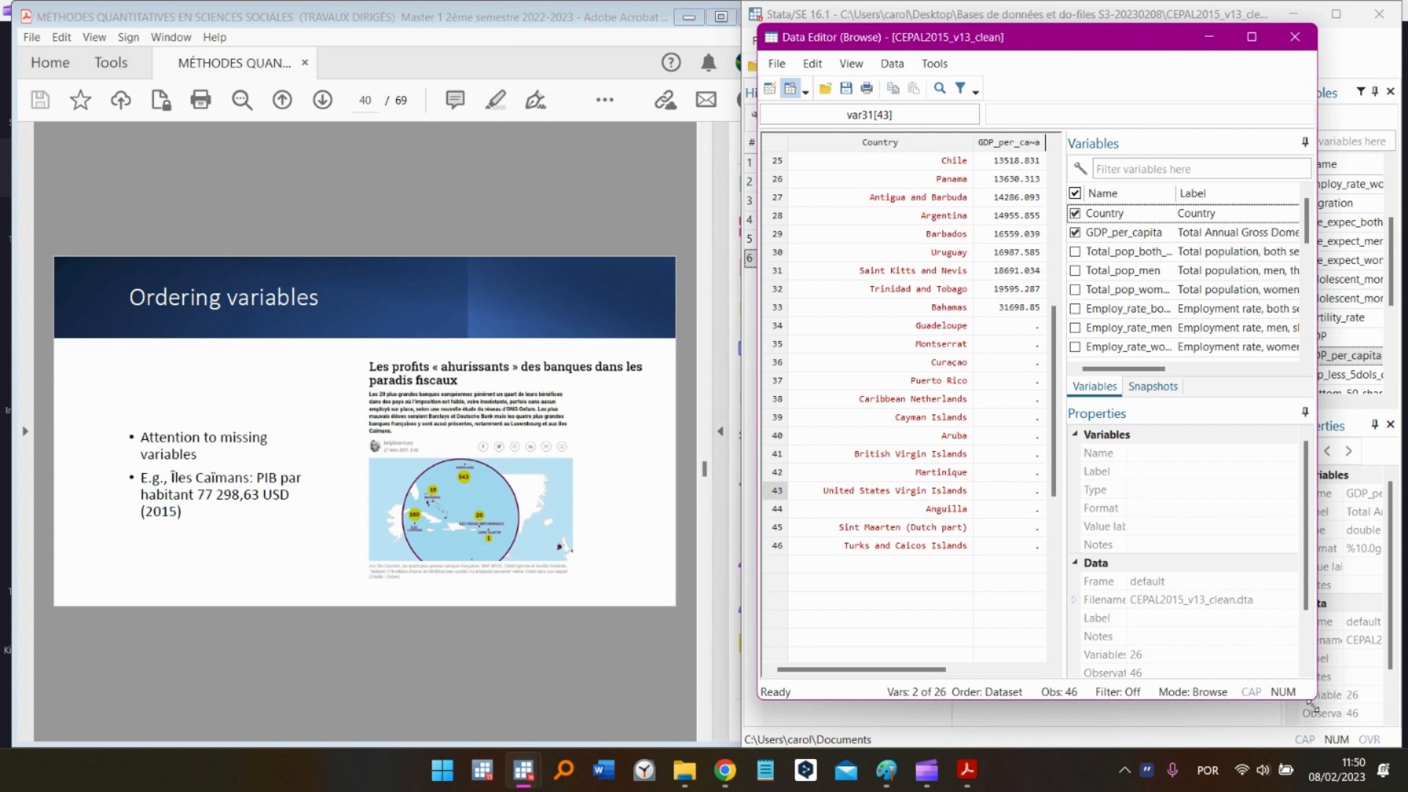
{"action": "left_click_drag", "start_coordinate": [1315, 701], "coordinate": [1384, 751]}
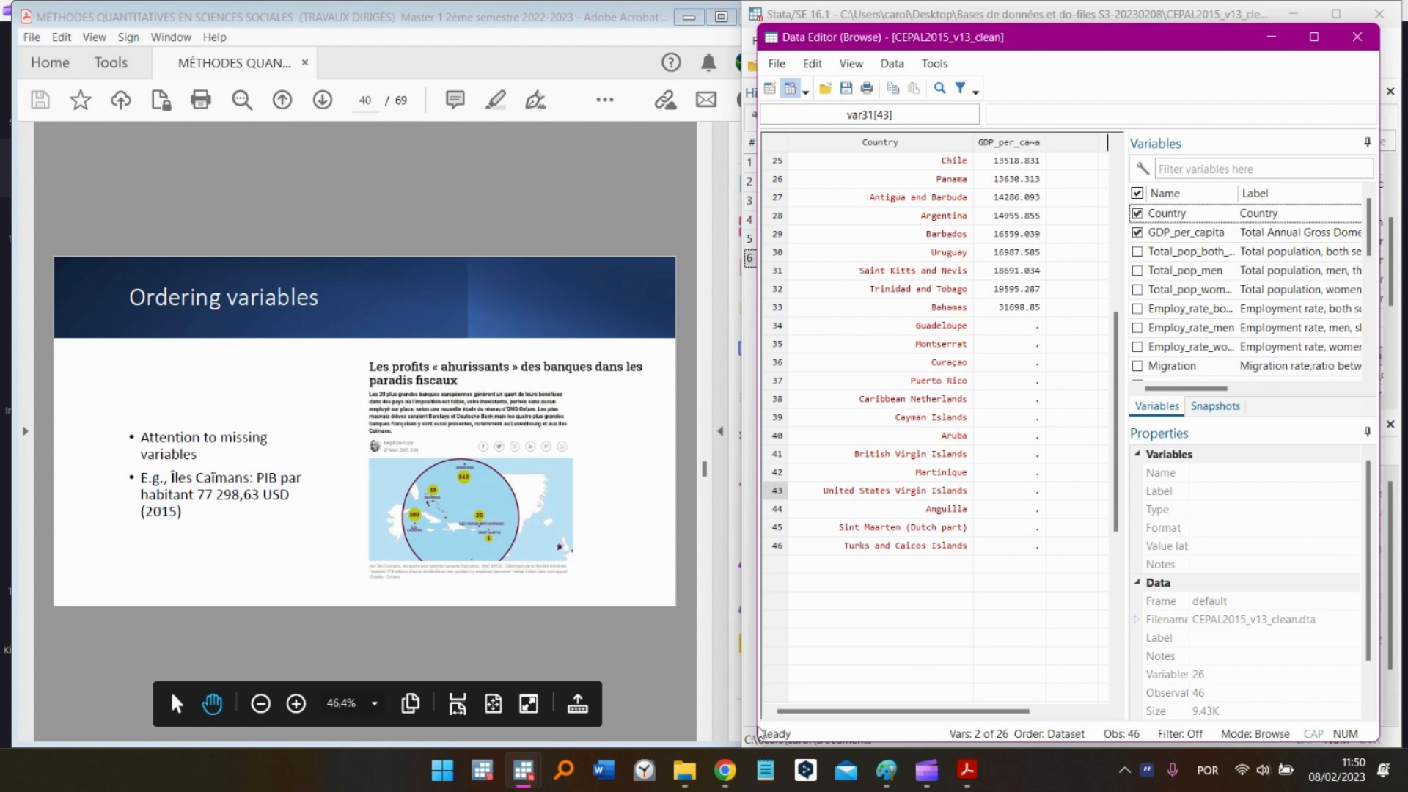
{"action": "left_click_drag", "start_coordinate": [753, 727], "coordinate": [701, 730]}
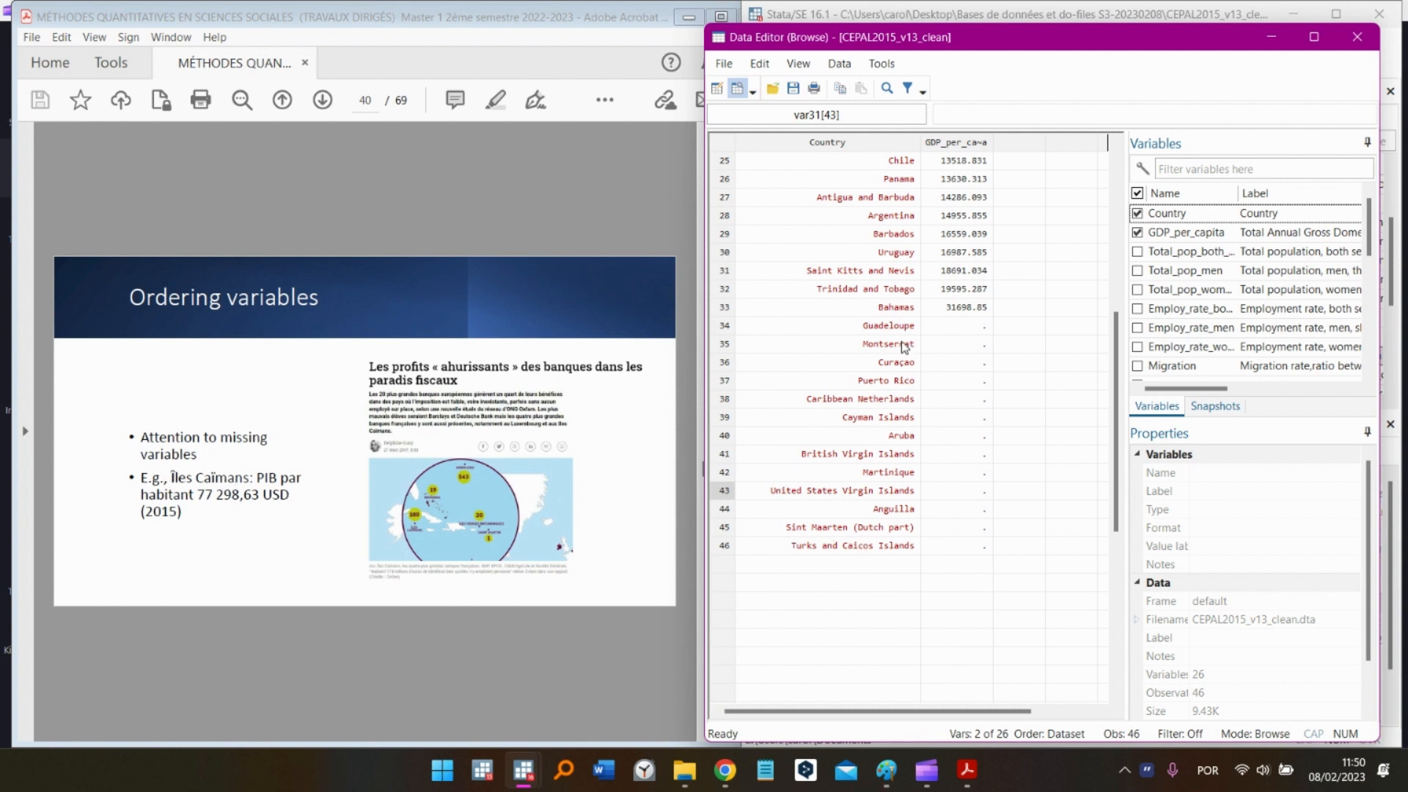
Compare the GDP_per_capita entries of Guadeloupe, Bahamas and Curaçao with the slide's note on missing variables
{"action": "left_click", "coordinate": [956, 331]}
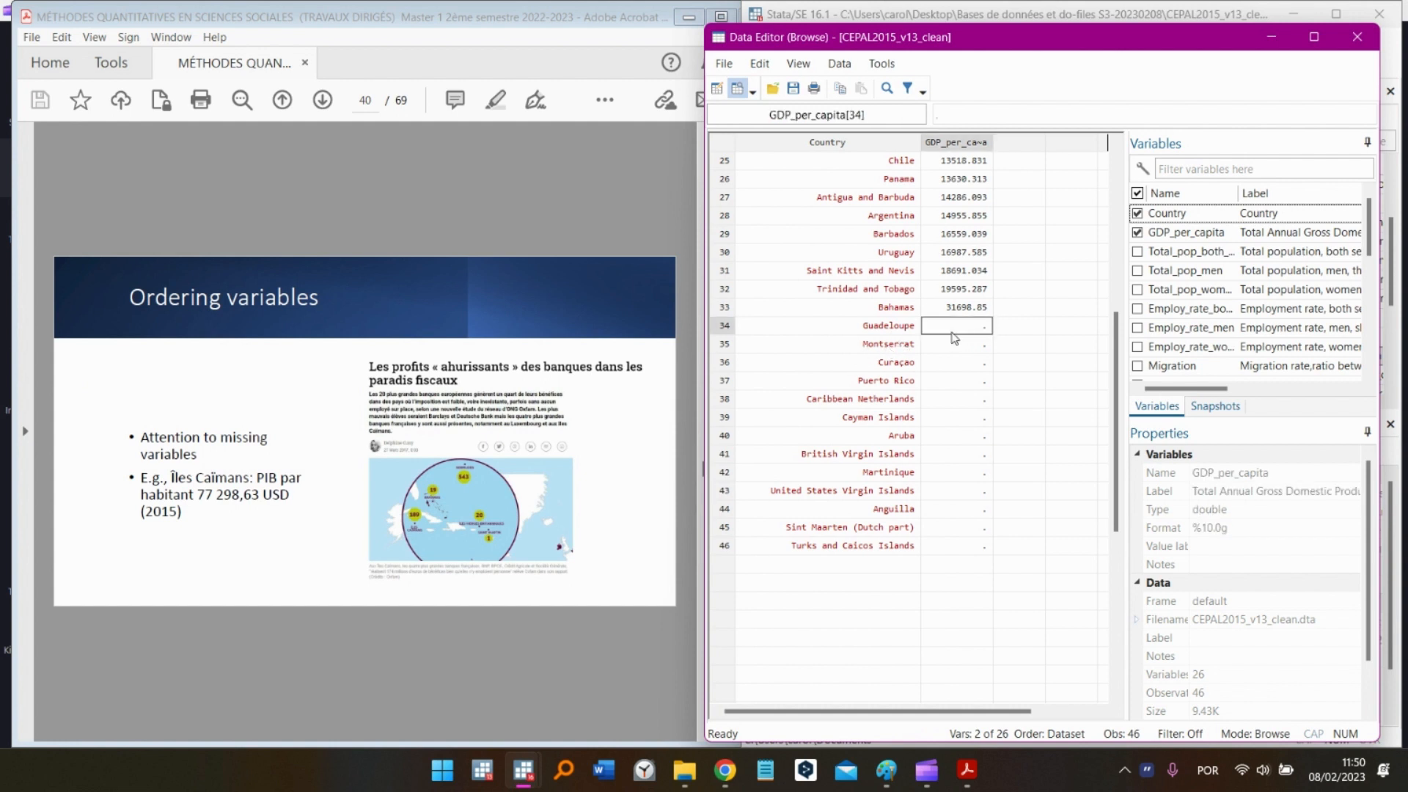
{"action": "left_click", "coordinate": [890, 331]}
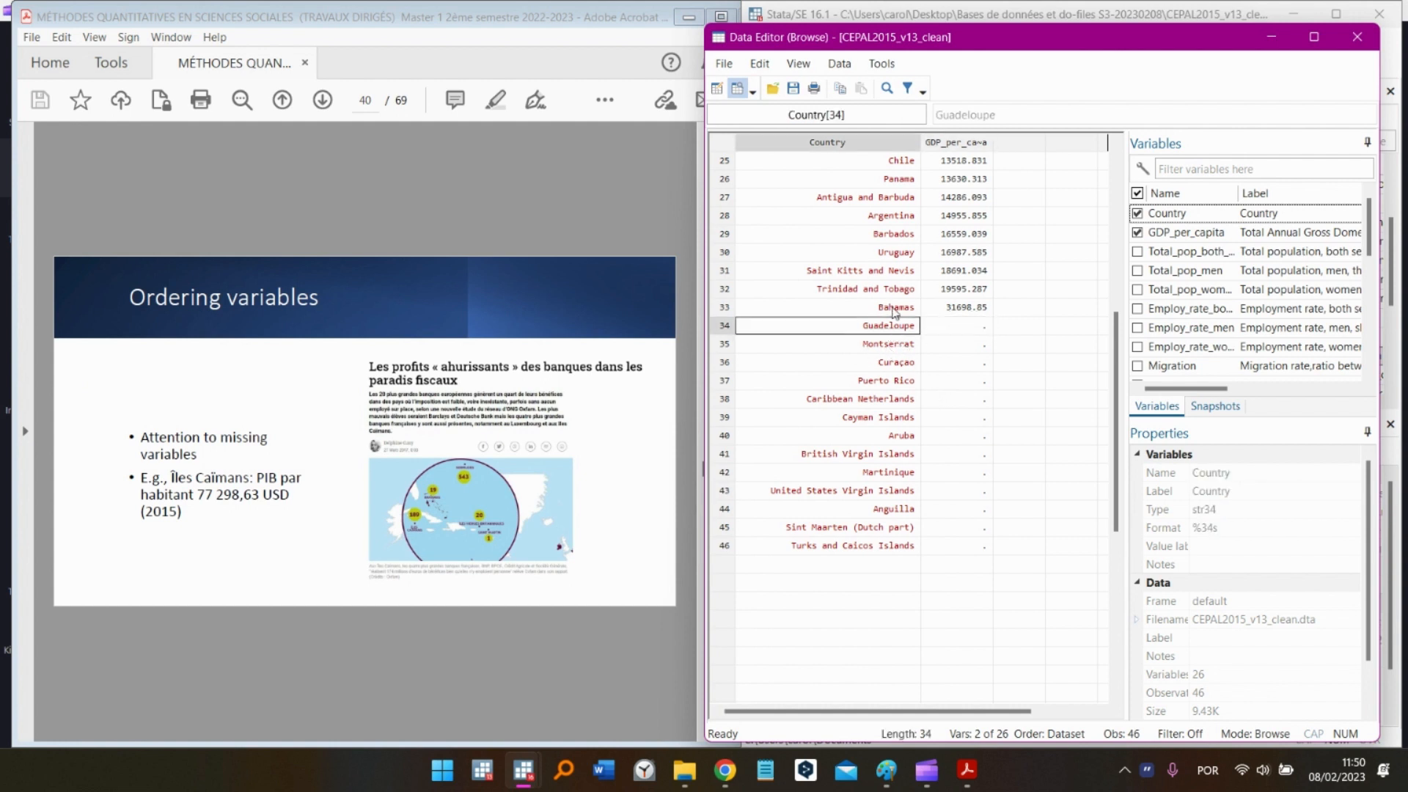
{"action": "left_click", "coordinate": [938, 315]}
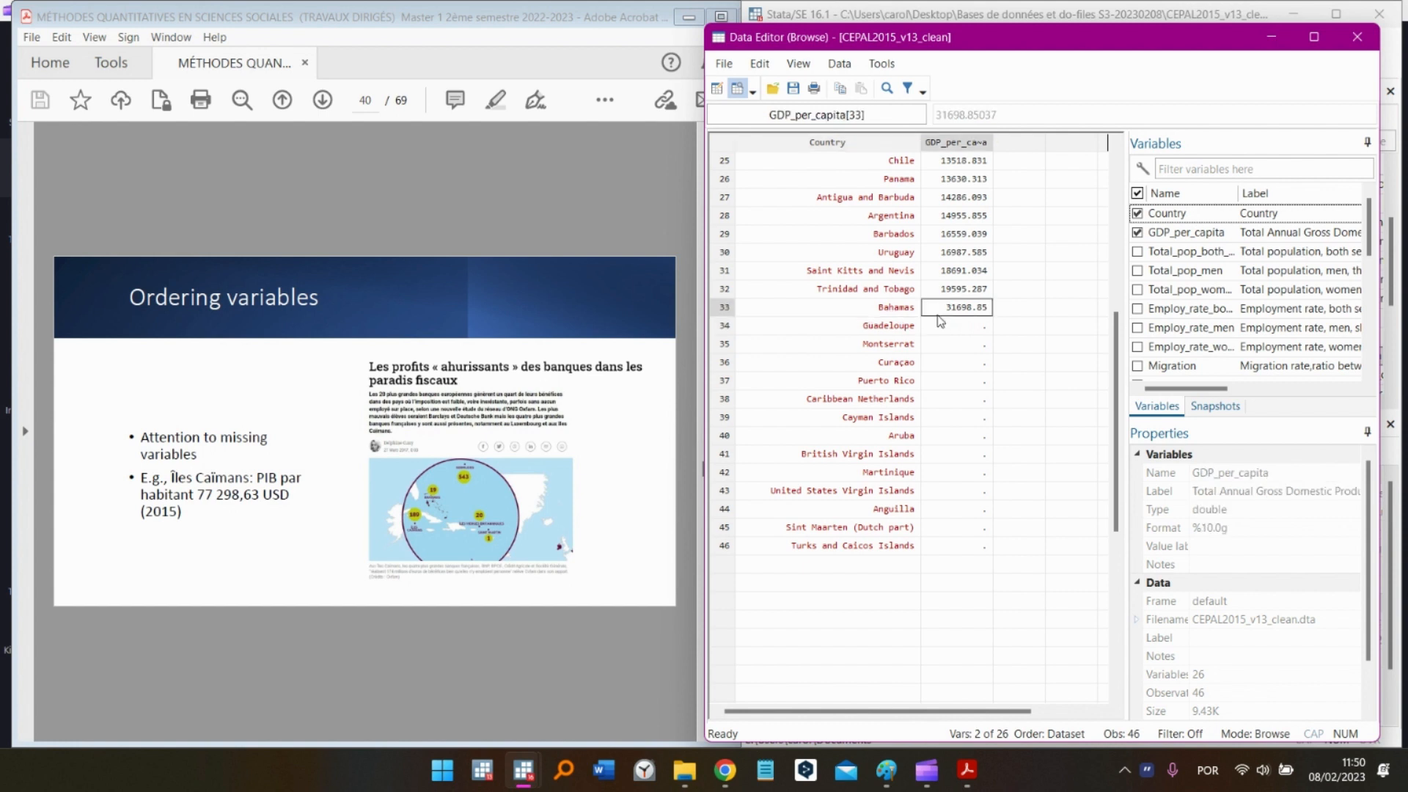
{"action": "left_click", "coordinate": [963, 364]}
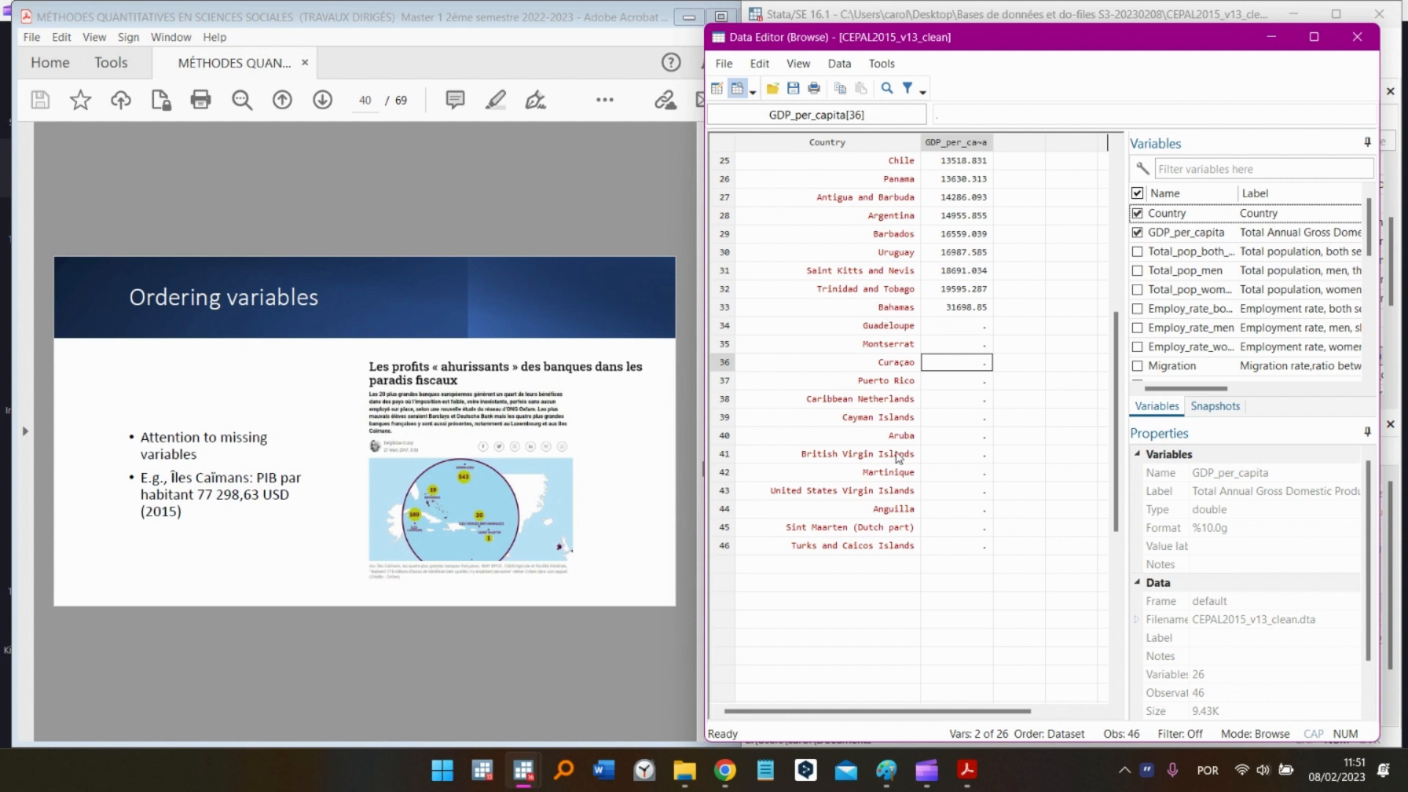
Examine the Cayman Islands row and its GDP_per_capita entry among the countries at the end of the sorted list
{"action": "left_click_drag", "start_coordinate": [868, 418], "coordinate": [983, 418]}
{"action": "left_click", "coordinate": [948, 510]}
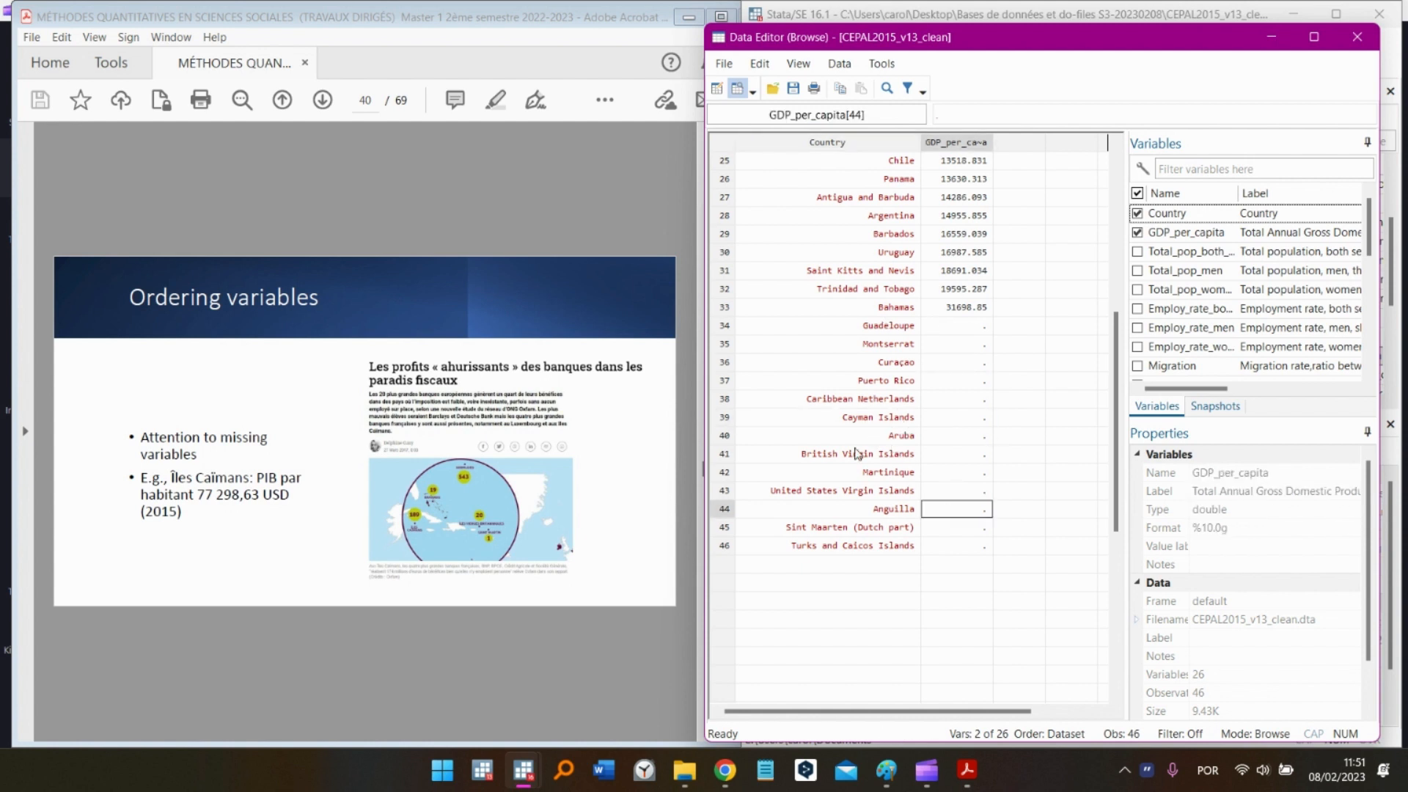
{"action": "left_click_drag", "start_coordinate": [843, 420], "coordinate": [882, 429]}
{"action": "left_click", "coordinate": [979, 475]}
{"action": "left_click", "coordinate": [1074, 460]}
{"action": "left_click_drag", "start_coordinate": [981, 416], "coordinate": [871, 416]}
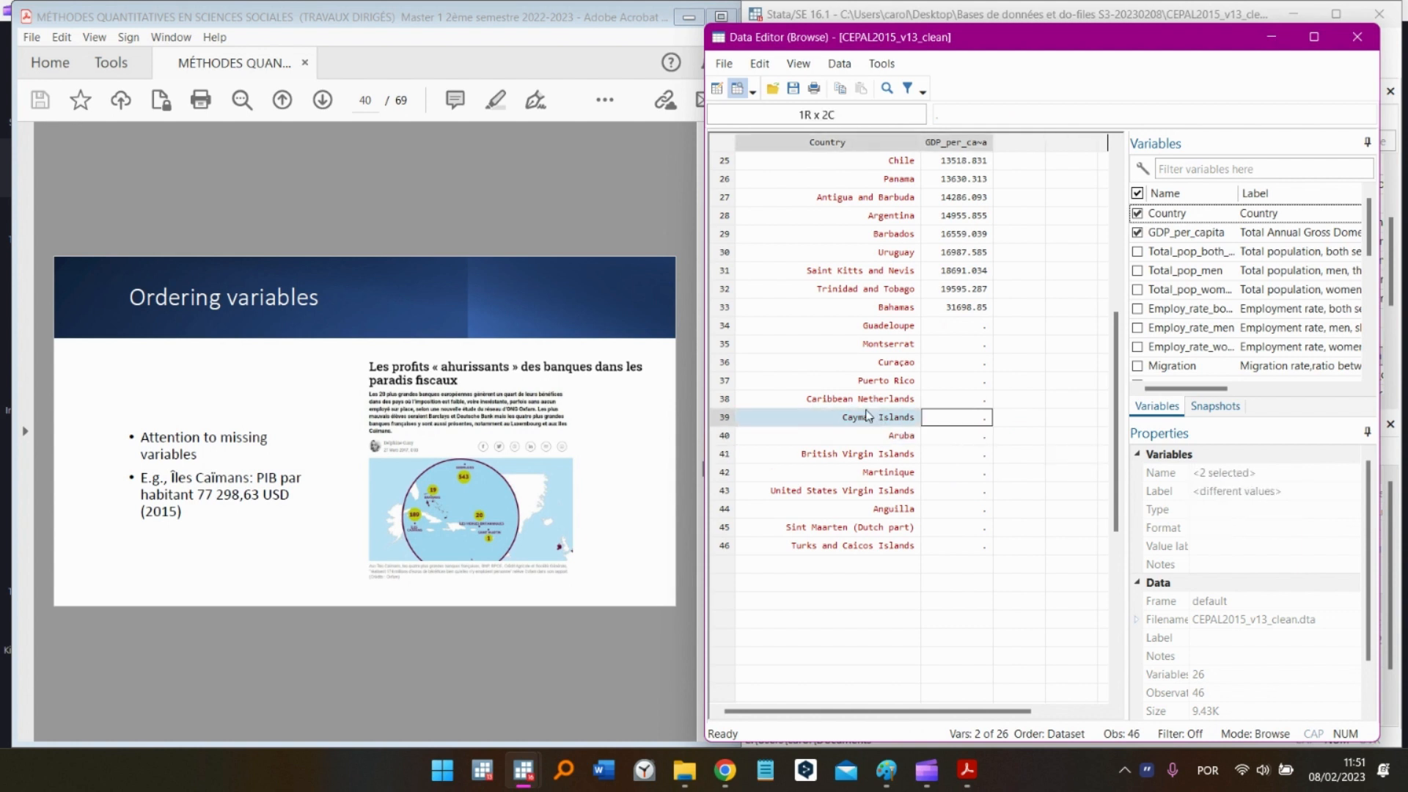
Review the end of the GDP_per_capita column by highlighting the entries from Turks and Caicos Islands up to Uruguay
{"action": "scroll", "coordinate": [1026, 452], "scroll_direction": "up", "scroll_amount": 3}
{"action": "scroll", "coordinate": [1012, 462], "scroll_direction": "down", "scroll_amount": 7}
{"action": "scroll", "coordinate": [993, 470], "scroll_direction": "up", "scroll_amount": 4}
{"action": "left_click_drag", "start_coordinate": [978, 545], "coordinate": [952, 258]}
{"action": "scroll", "coordinate": [961, 300], "scroll_direction": "up", "scroll_amount": 1}
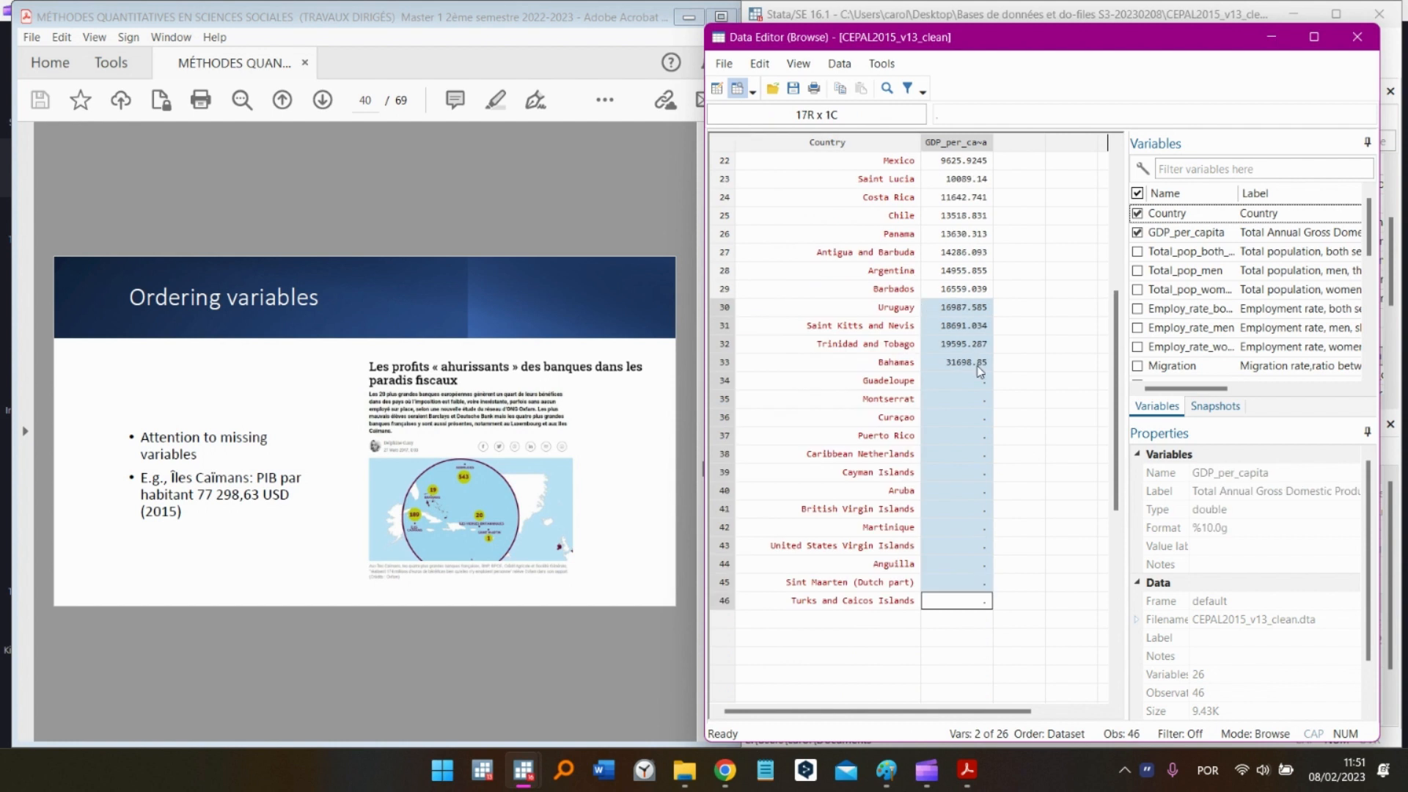
Compare the Cayman Islands' GDP_per_capita entry with the slide's figure of 77 298,63 USD and minimize the data browser
{"action": "left_click", "coordinate": [1049, 508]}
{"action": "left_click_drag", "start_coordinate": [975, 470], "coordinate": [876, 478]}
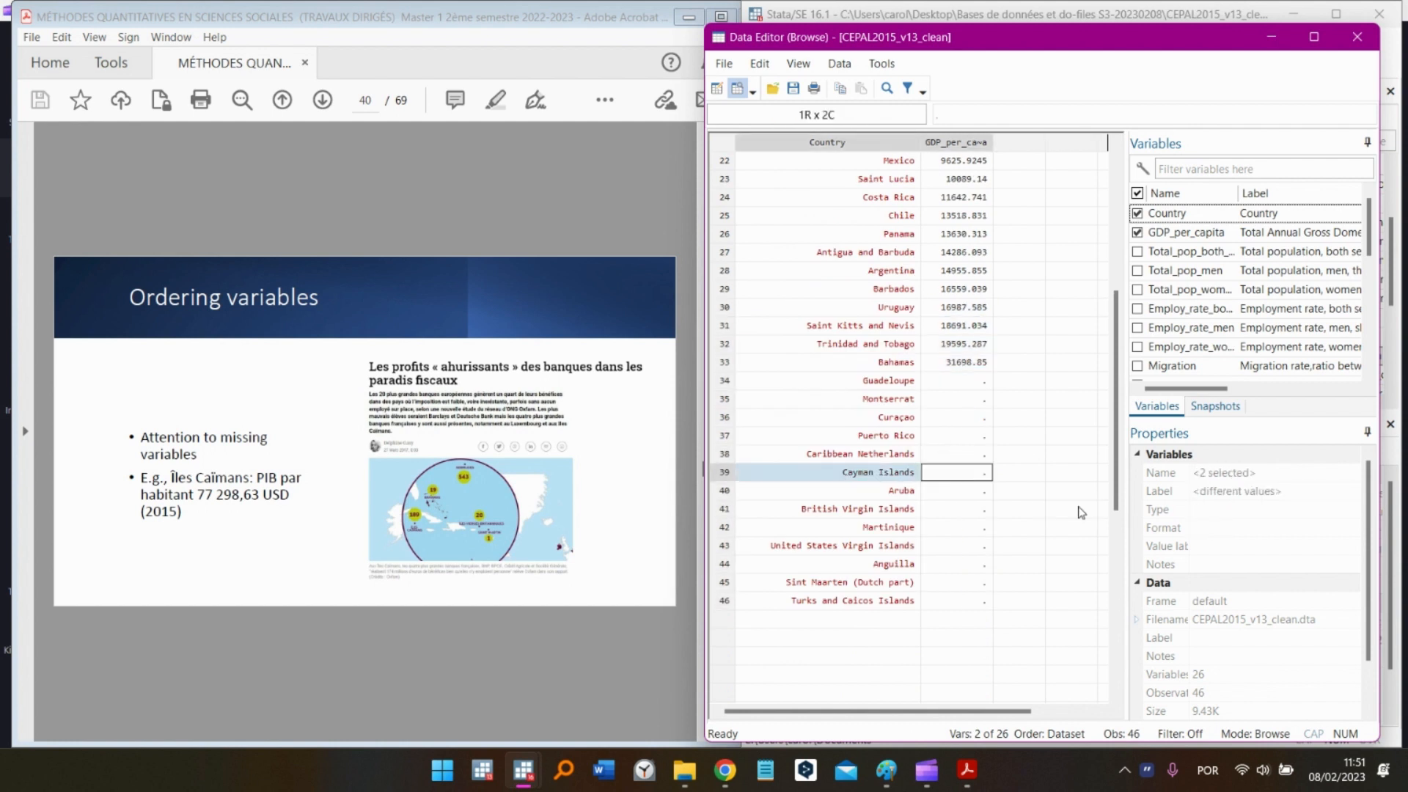
{"action": "left_click", "coordinate": [1027, 513]}
{"action": "left_click_drag", "start_coordinate": [972, 473], "coordinate": [877, 481]}
{"action": "left_click", "coordinate": [1052, 541]}
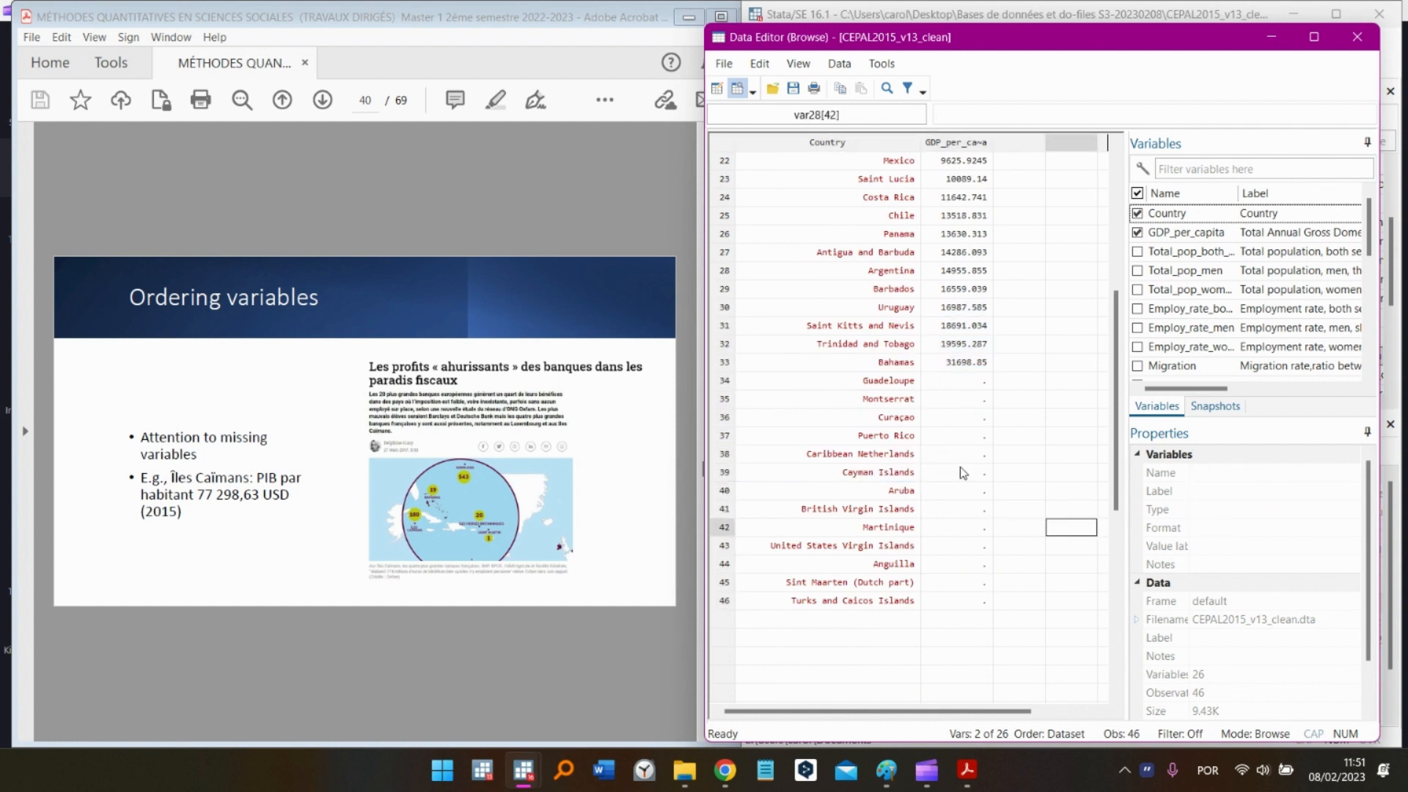
{"action": "left_click_drag", "start_coordinate": [961, 466], "coordinate": [891, 478]}
{"action": "left_click", "coordinate": [1022, 477]}
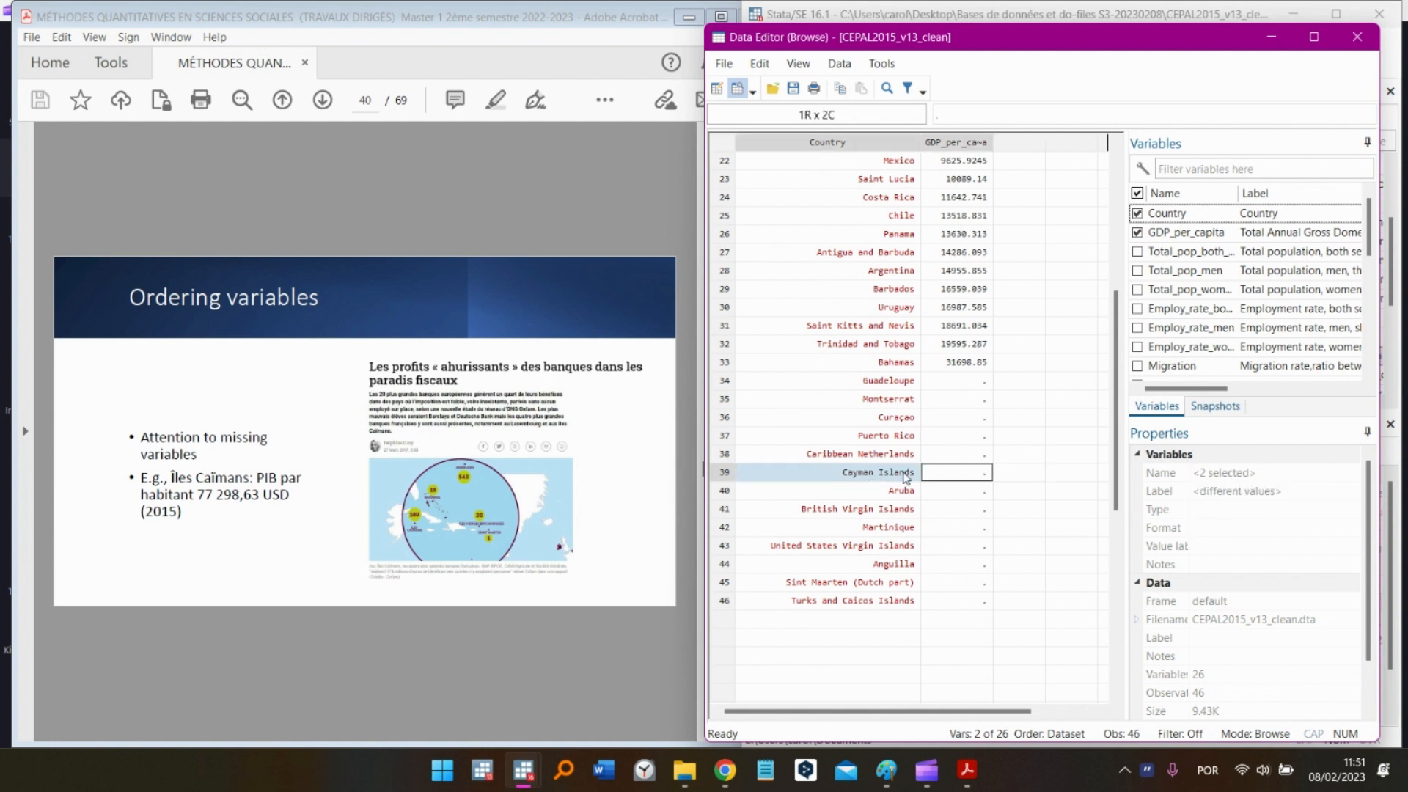
{"action": "left_click", "coordinate": [1018, 477]}
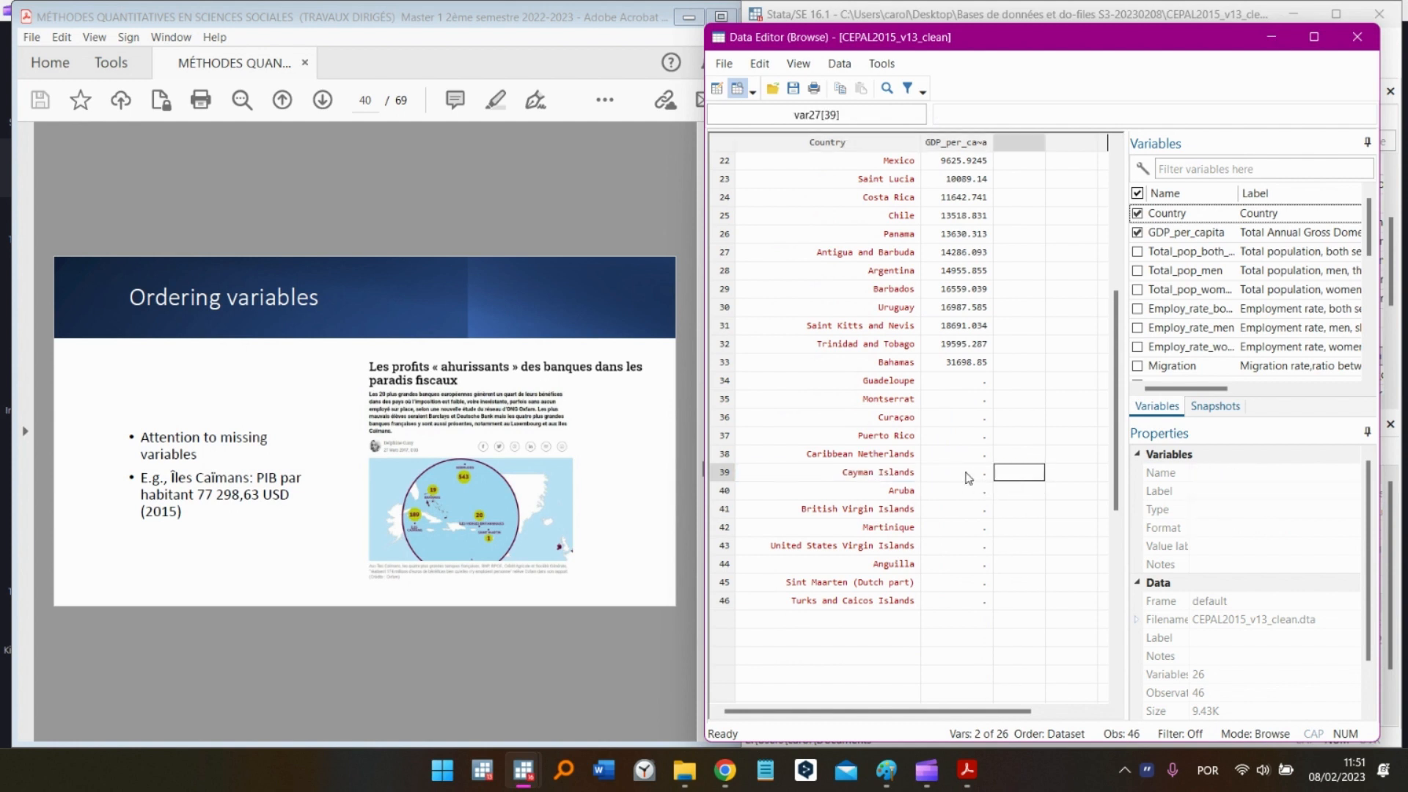
{"action": "mouse_move", "coordinate": [974, 475]}
{"action": "left_mouse_down"}
{"action": "mouse_move", "coordinate": [897, 486]}
{"action": "mouse_move", "coordinate": [967, 484]}
{"action": "left_mouse_up"}
{"action": "left_click", "coordinate": [970, 476]}
{"action": "left_click", "coordinate": [1071, 490]}
{"action": "left_click", "coordinate": [1020, 490]}
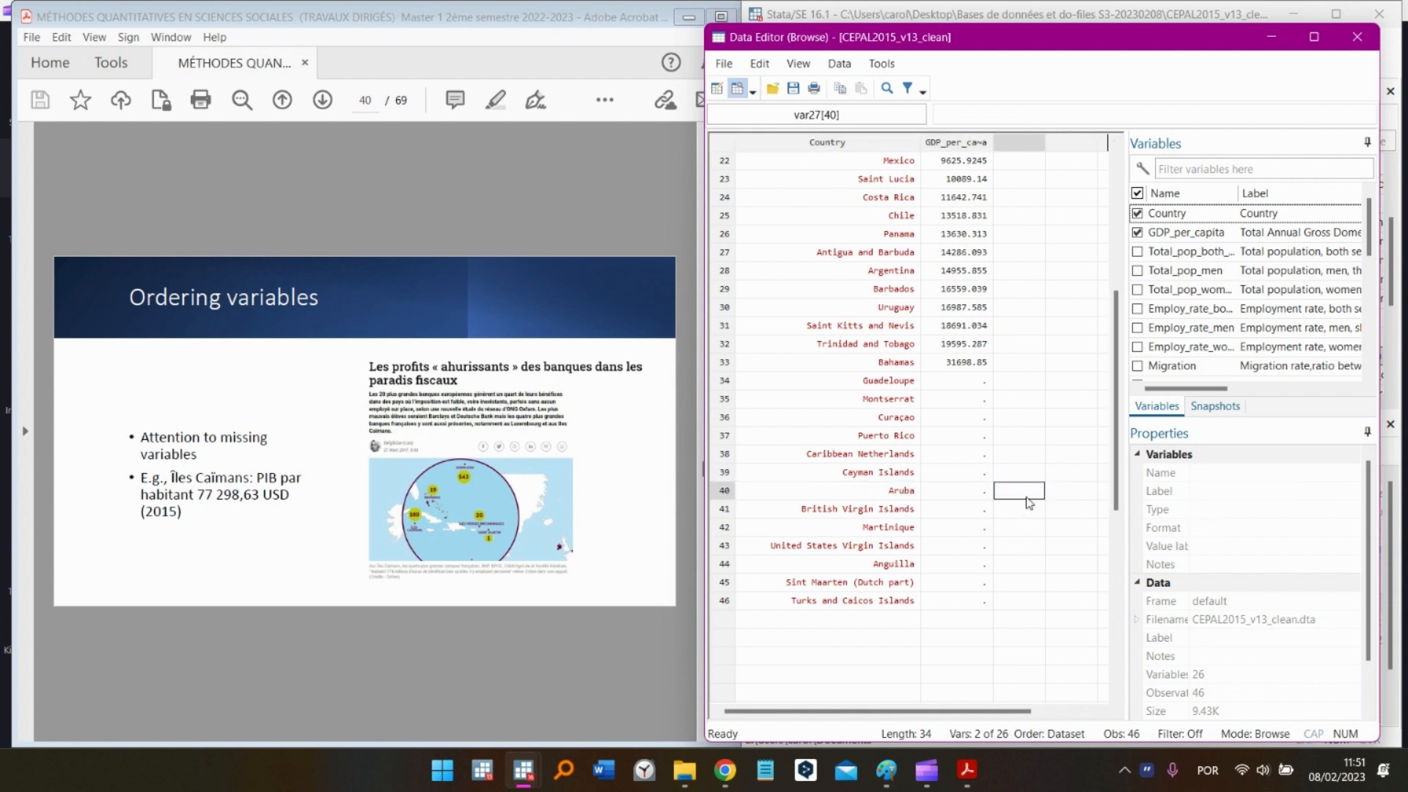
{"action": "left_click", "coordinate": [973, 473]}
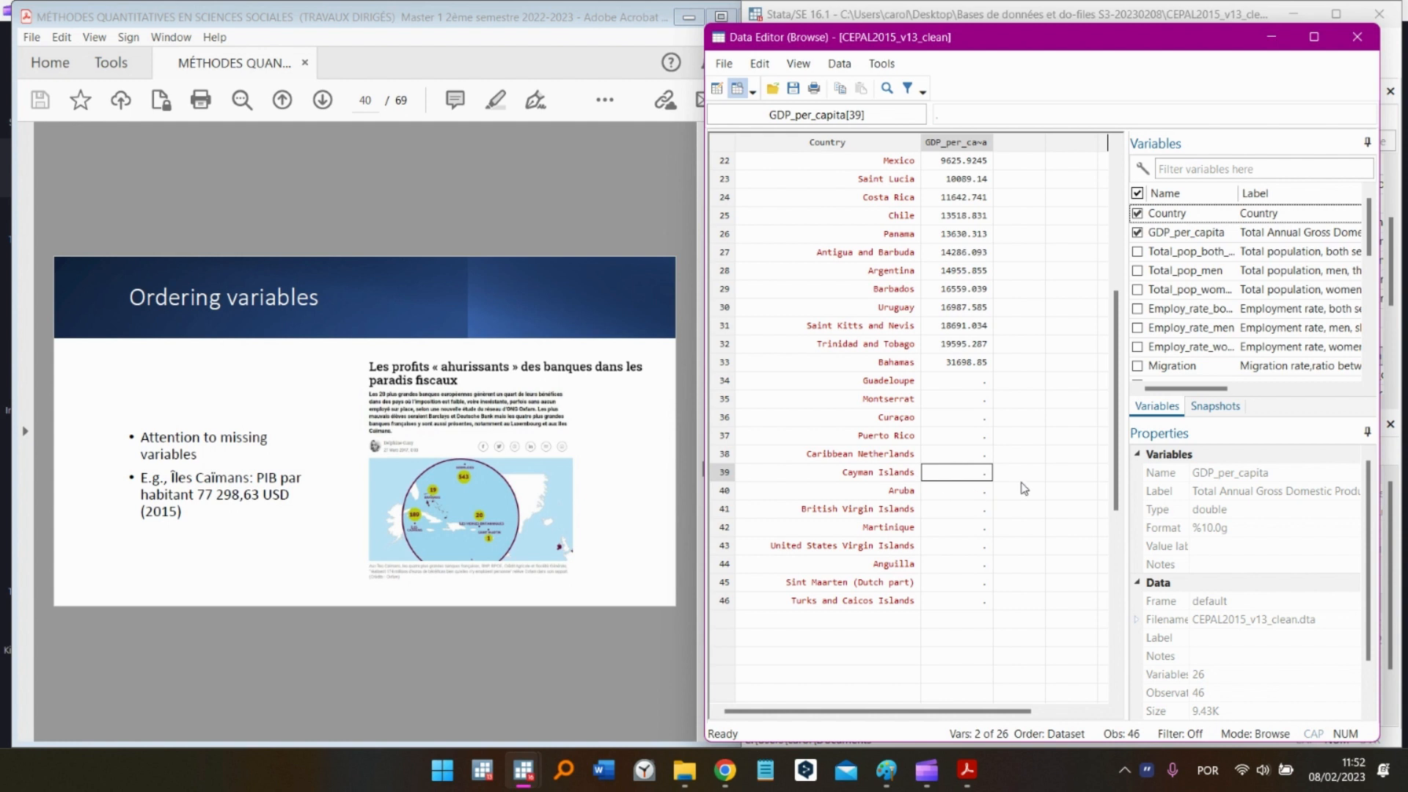
{"action": "left_click", "coordinate": [1272, 42]}
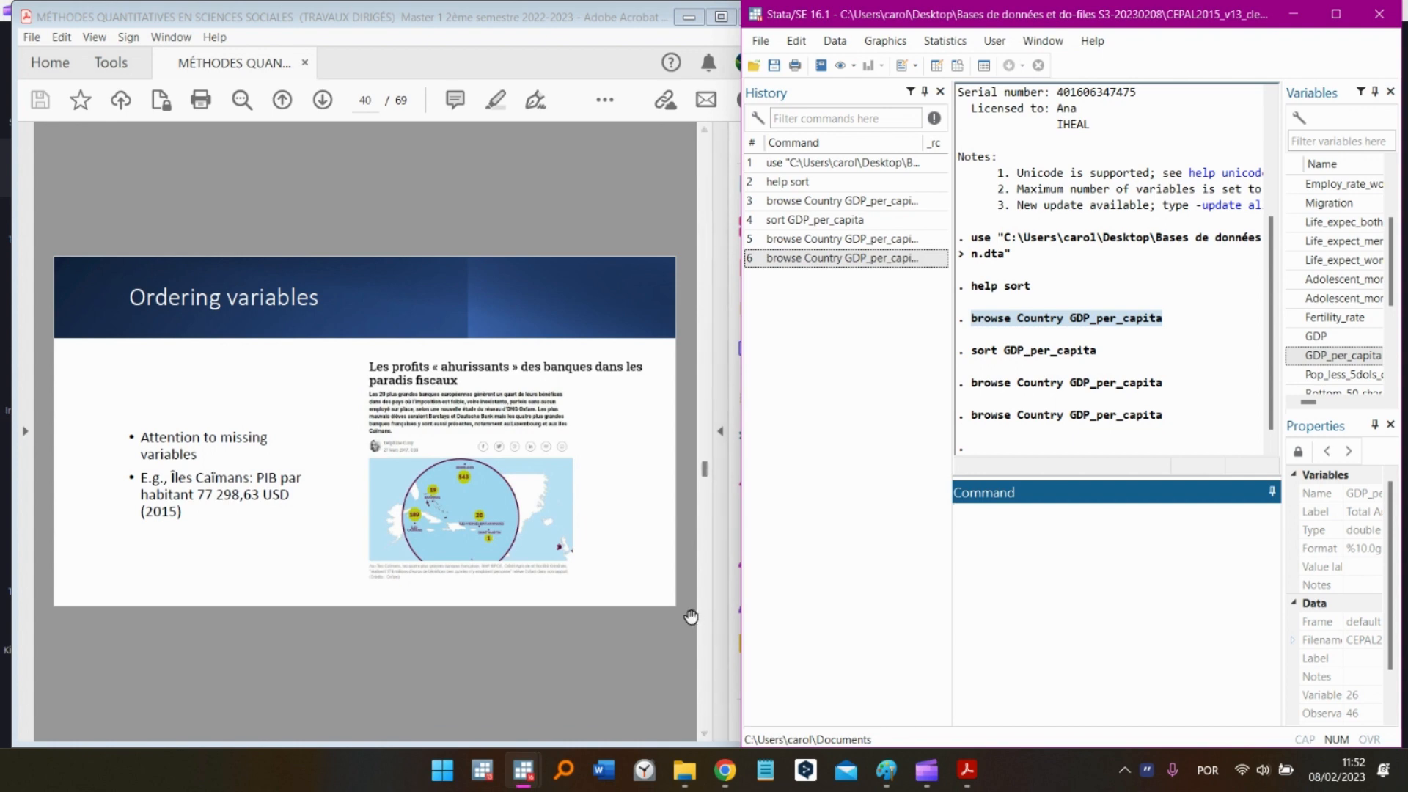
Rerun the latest browse of Country and GDP_per_capita, inspect the entries of Haiti and Bahamas, and minimize the data browser
{"action": "double_click", "coordinate": [793, 259]}
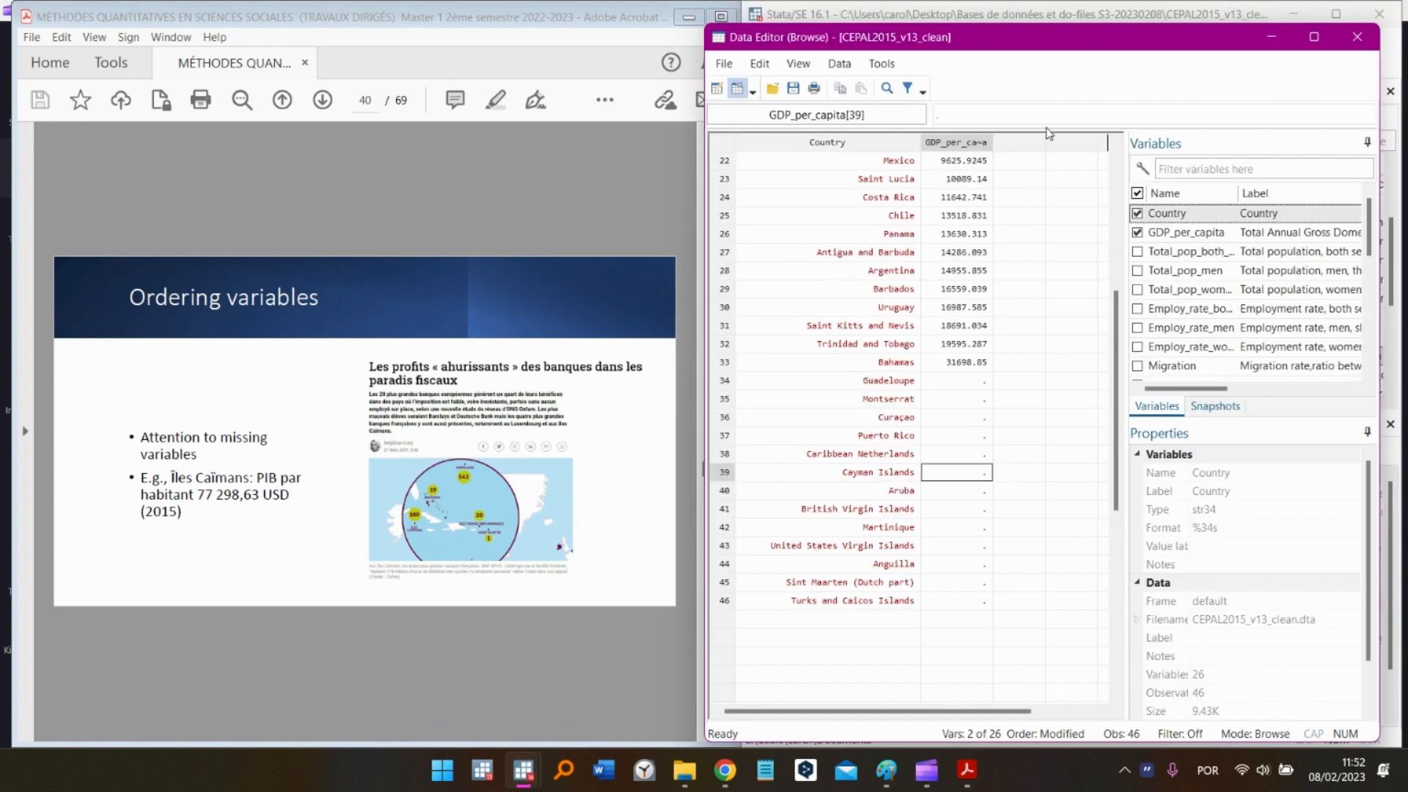
{"action": "left_click_drag", "start_coordinate": [1121, 320], "coordinate": [1097, 137]}
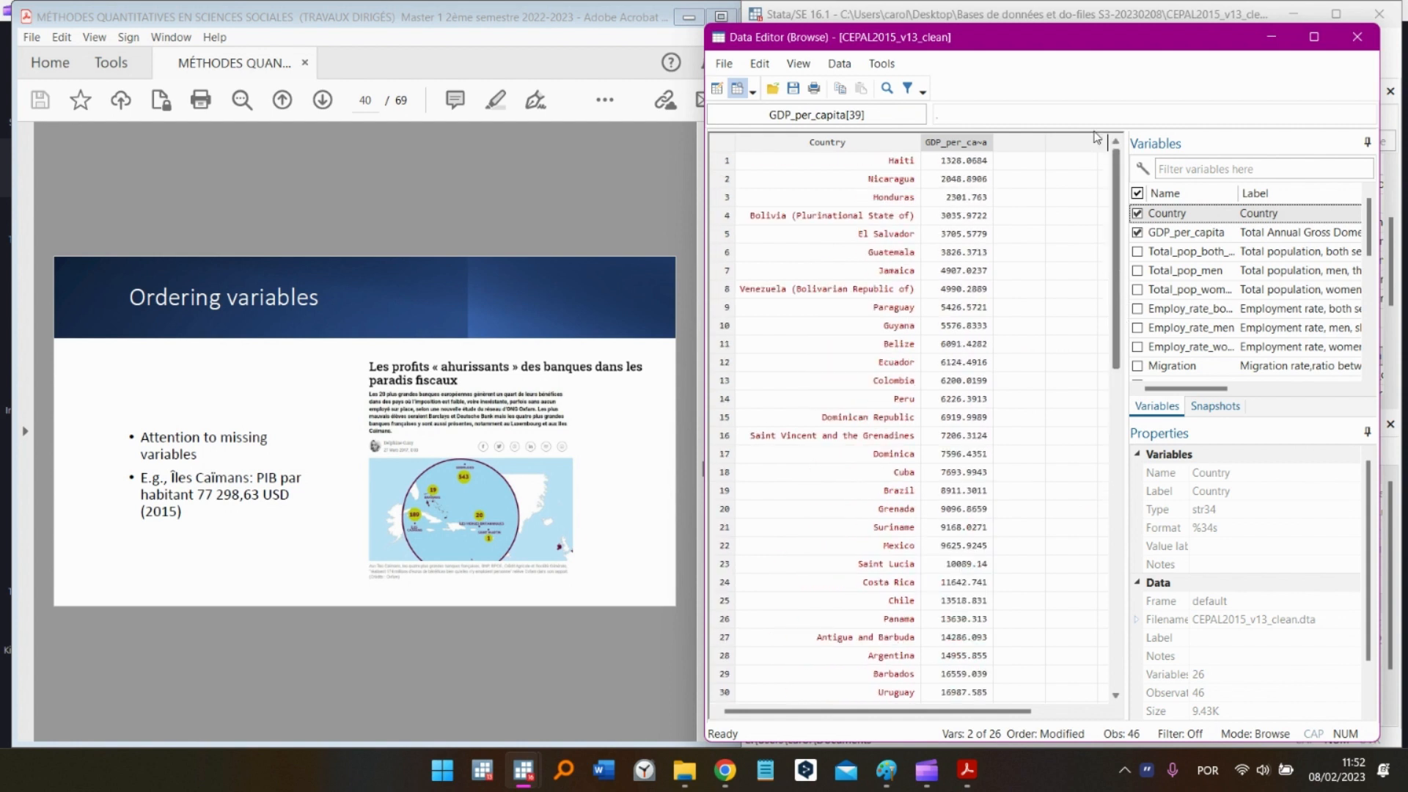
{"action": "left_click", "coordinate": [944, 162]}
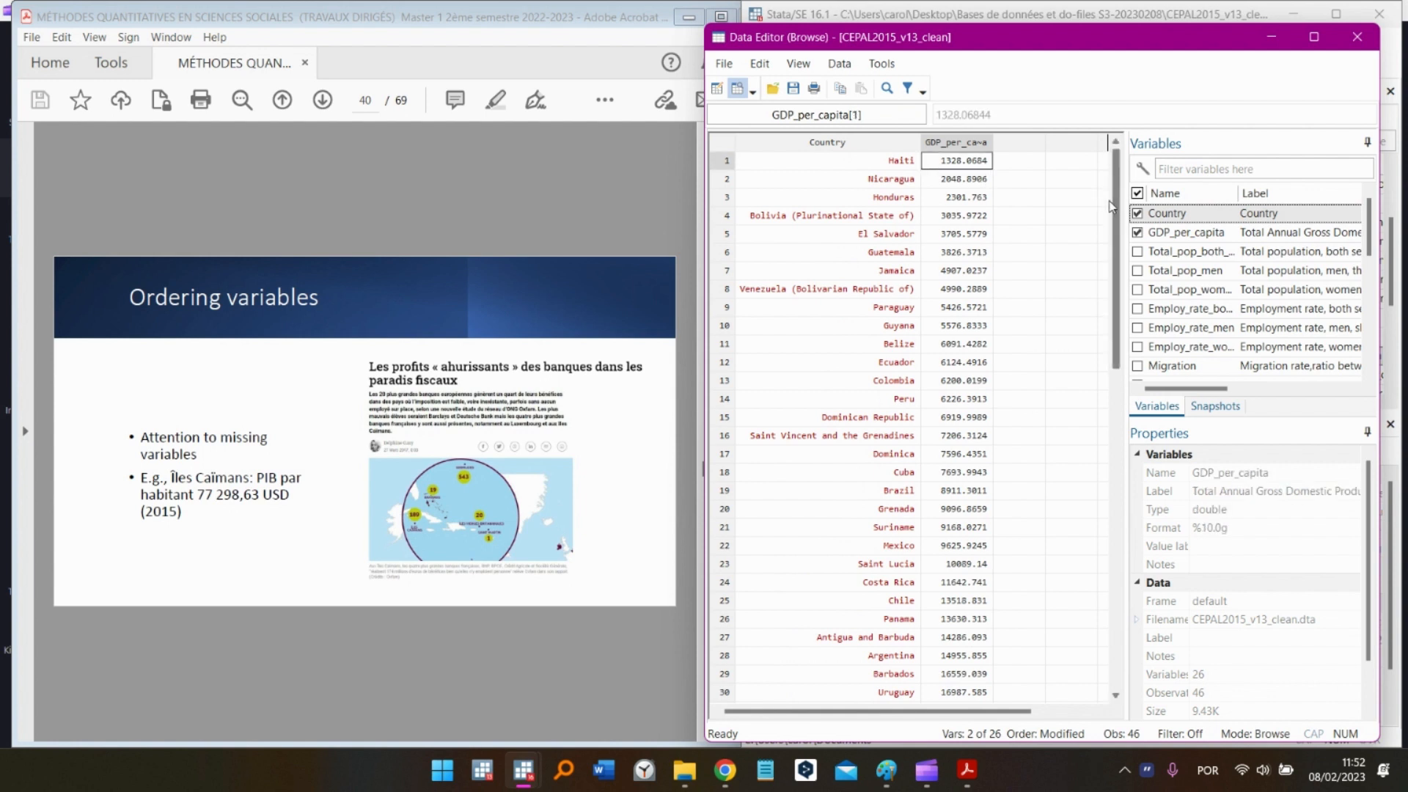
{"action": "scroll", "coordinate": [1120, 205], "scroll_direction": "down", "scroll_amount": 4}
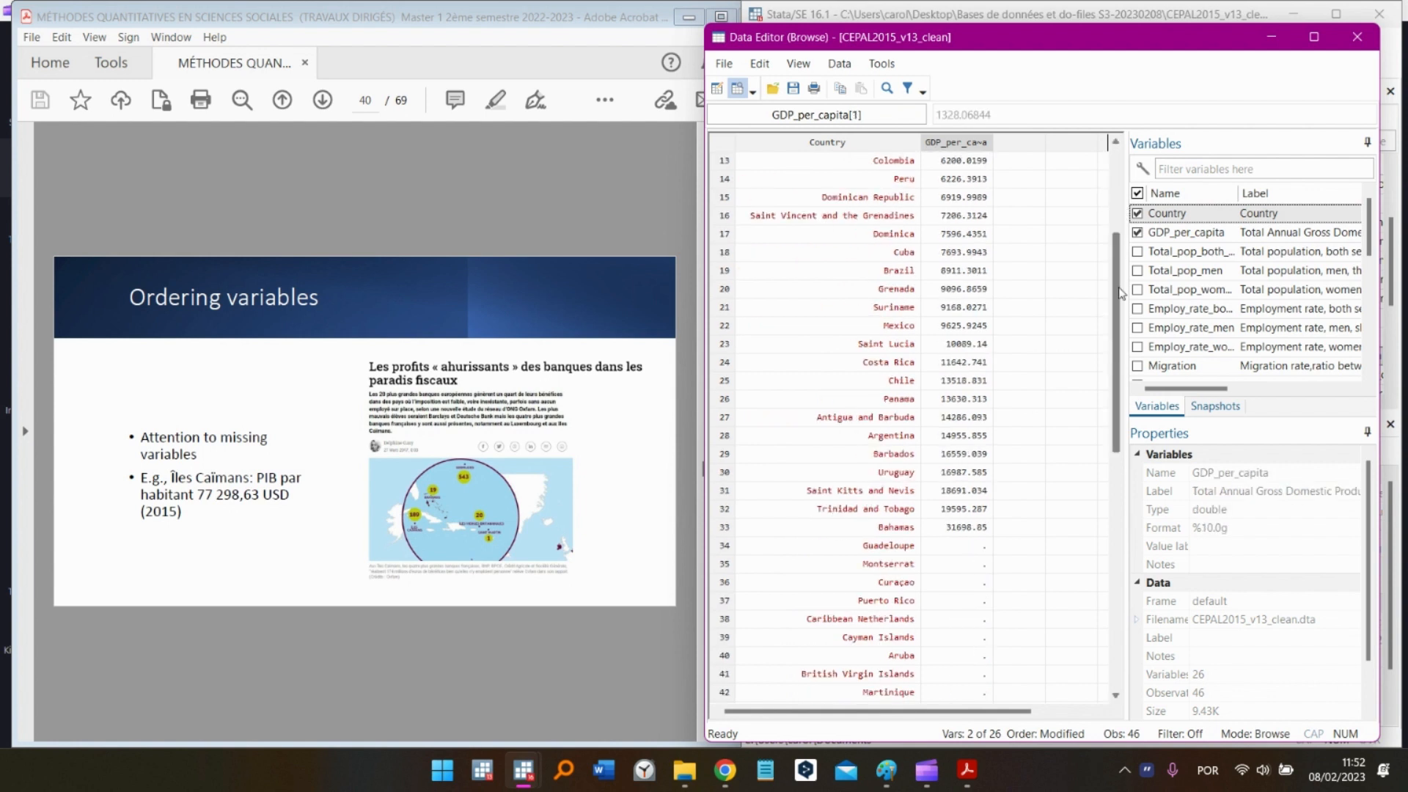
{"action": "left_click", "coordinate": [973, 534]}
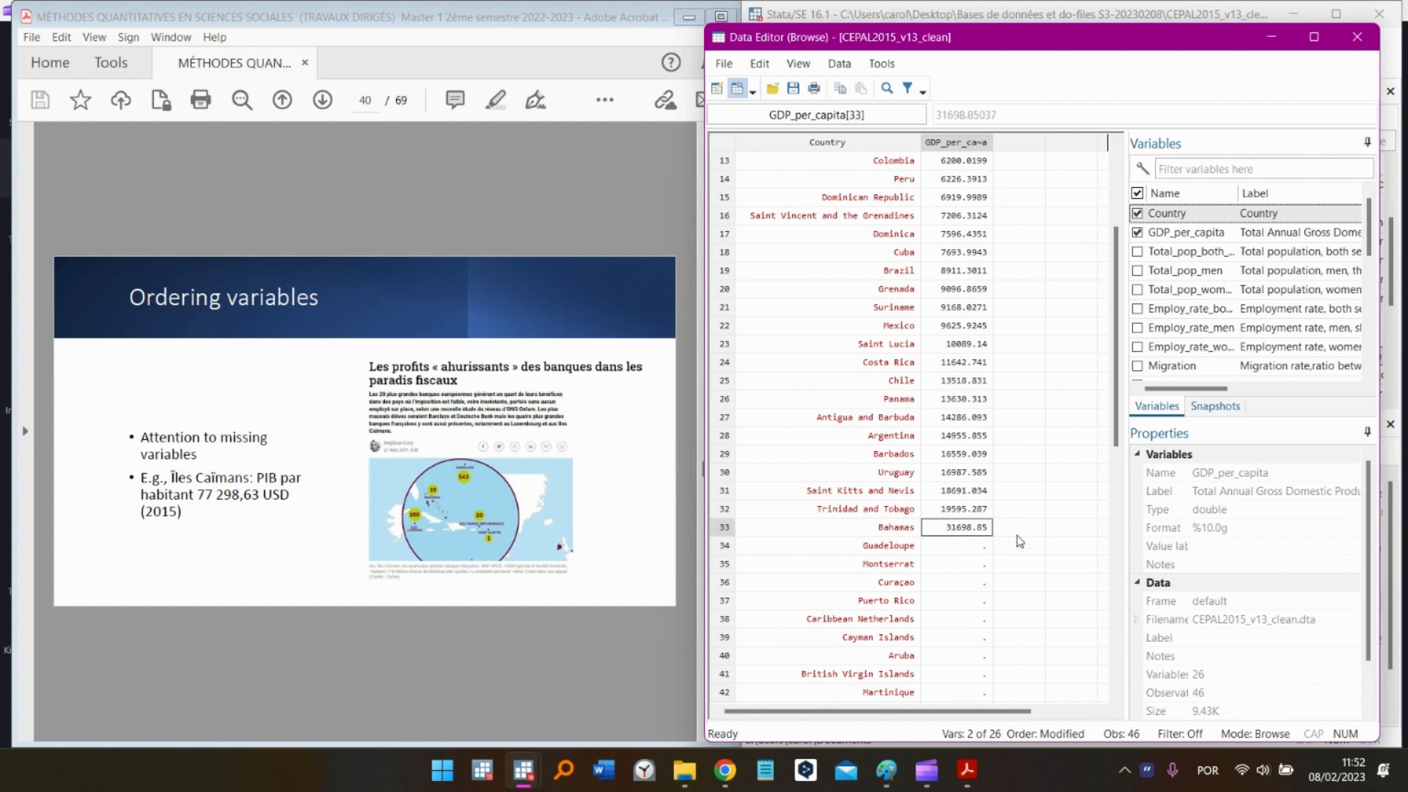
{"action": "left_click", "coordinate": [1278, 42]}
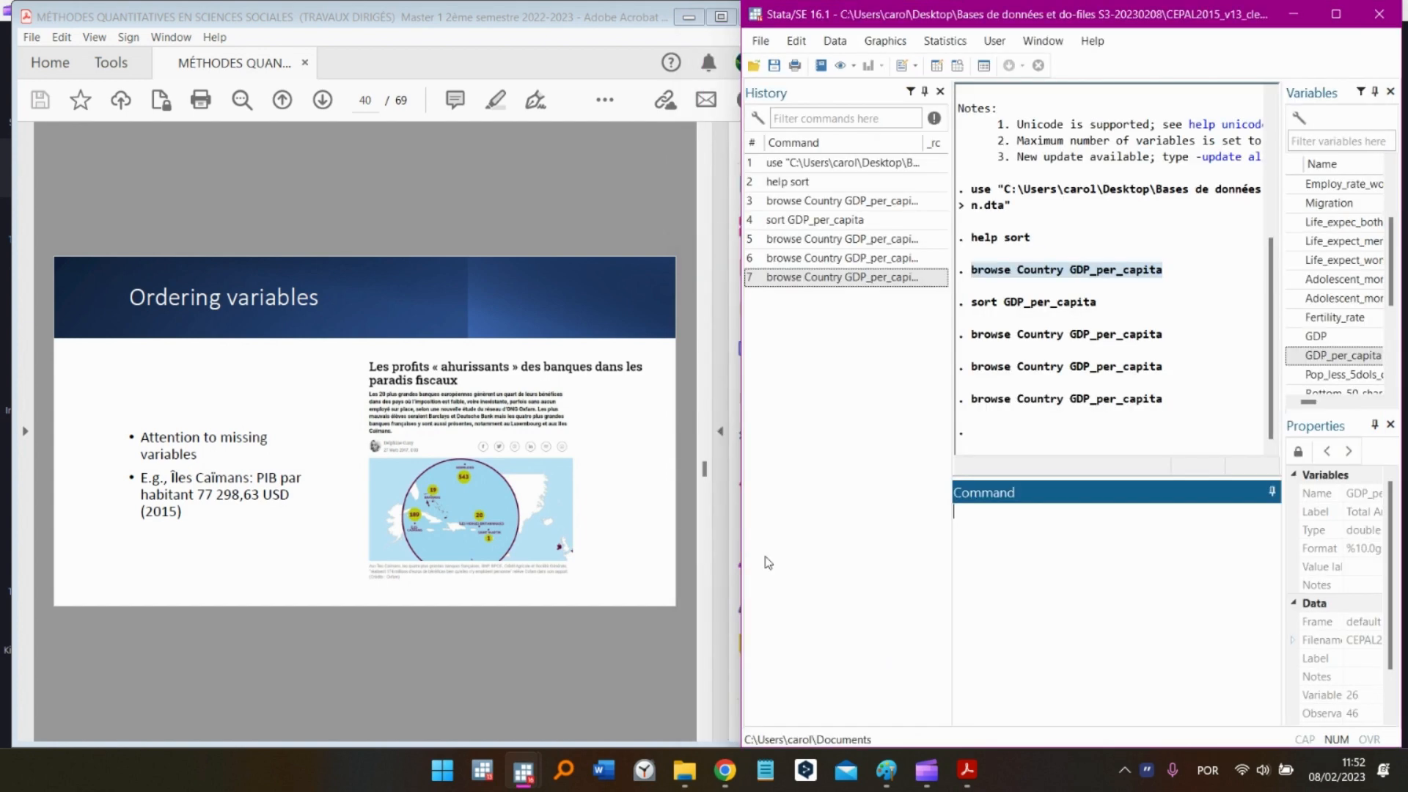
Switch to Acrobat and examine the per capita GDP bar chart on slide 41, with the window maximized and the chart enlarged
{"action": "left_click", "coordinate": [575, 647]}
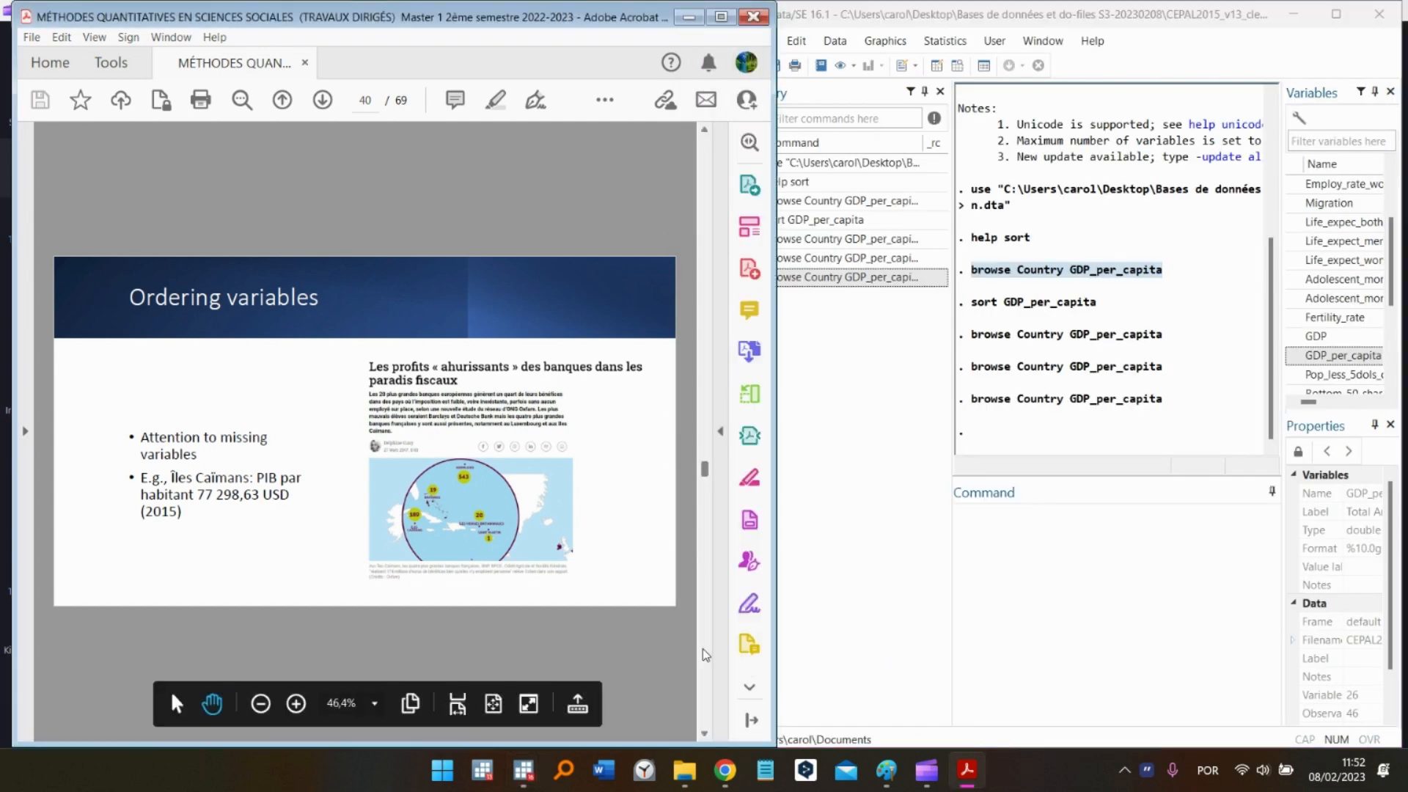
{"action": "left_click", "coordinate": [702, 649]}
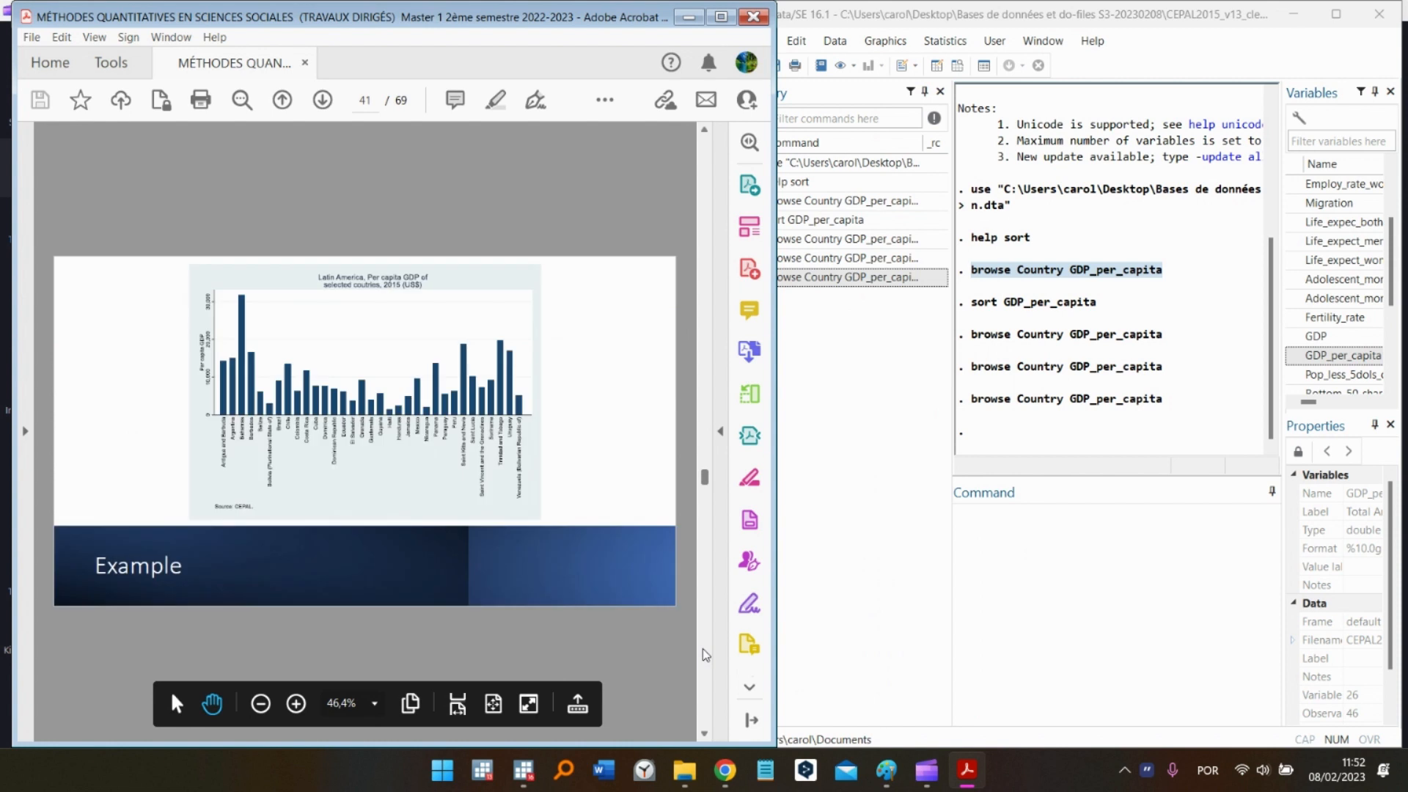
{"action": "left_click", "coordinate": [706, 655]}
{"action": "scroll", "coordinate": [685, 367], "scroll_direction": "up", "scroll_amount": 2}
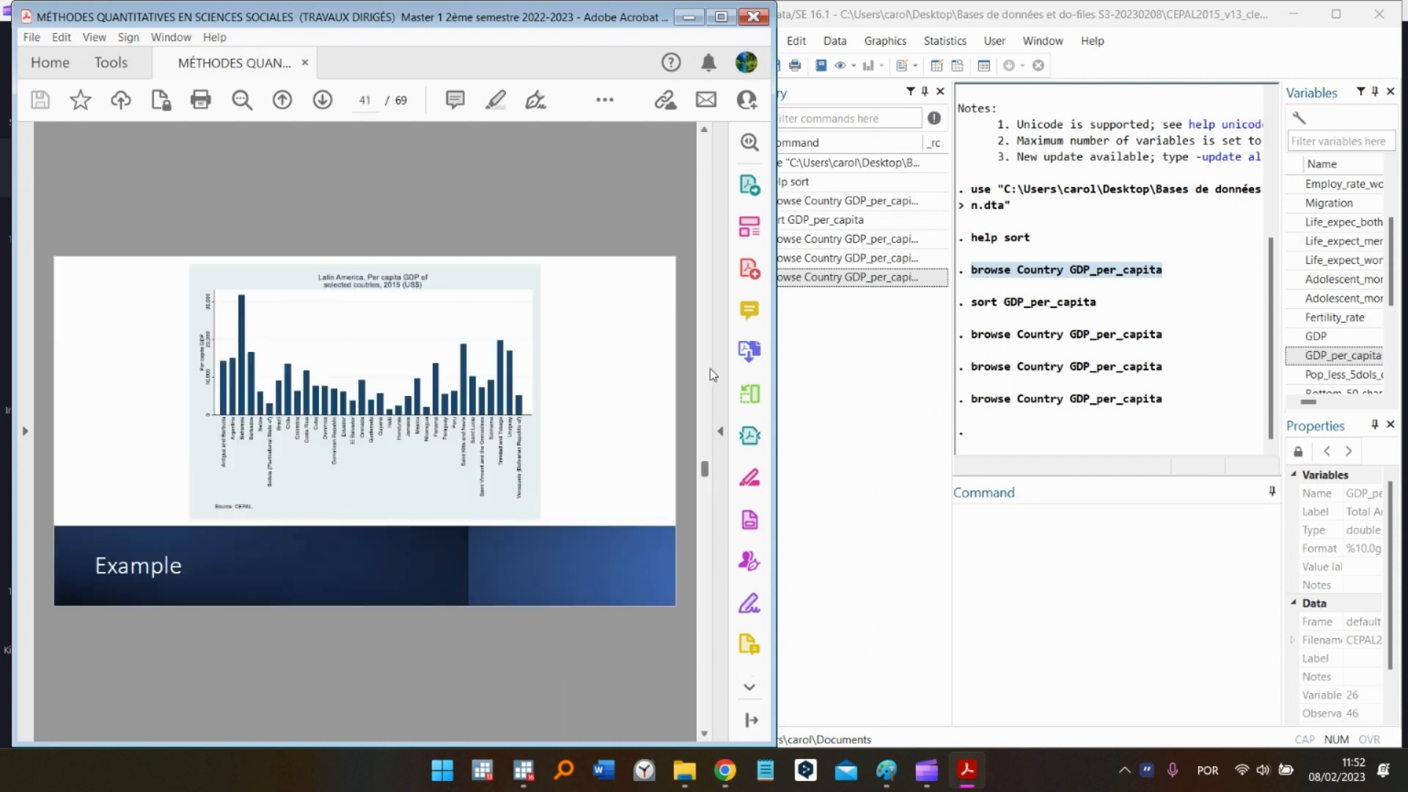
{"action": "scroll", "coordinate": [701, 570], "scroll_direction": "down", "scroll_amount": 1}
{"action": "left_click", "coordinate": [721, 18]}
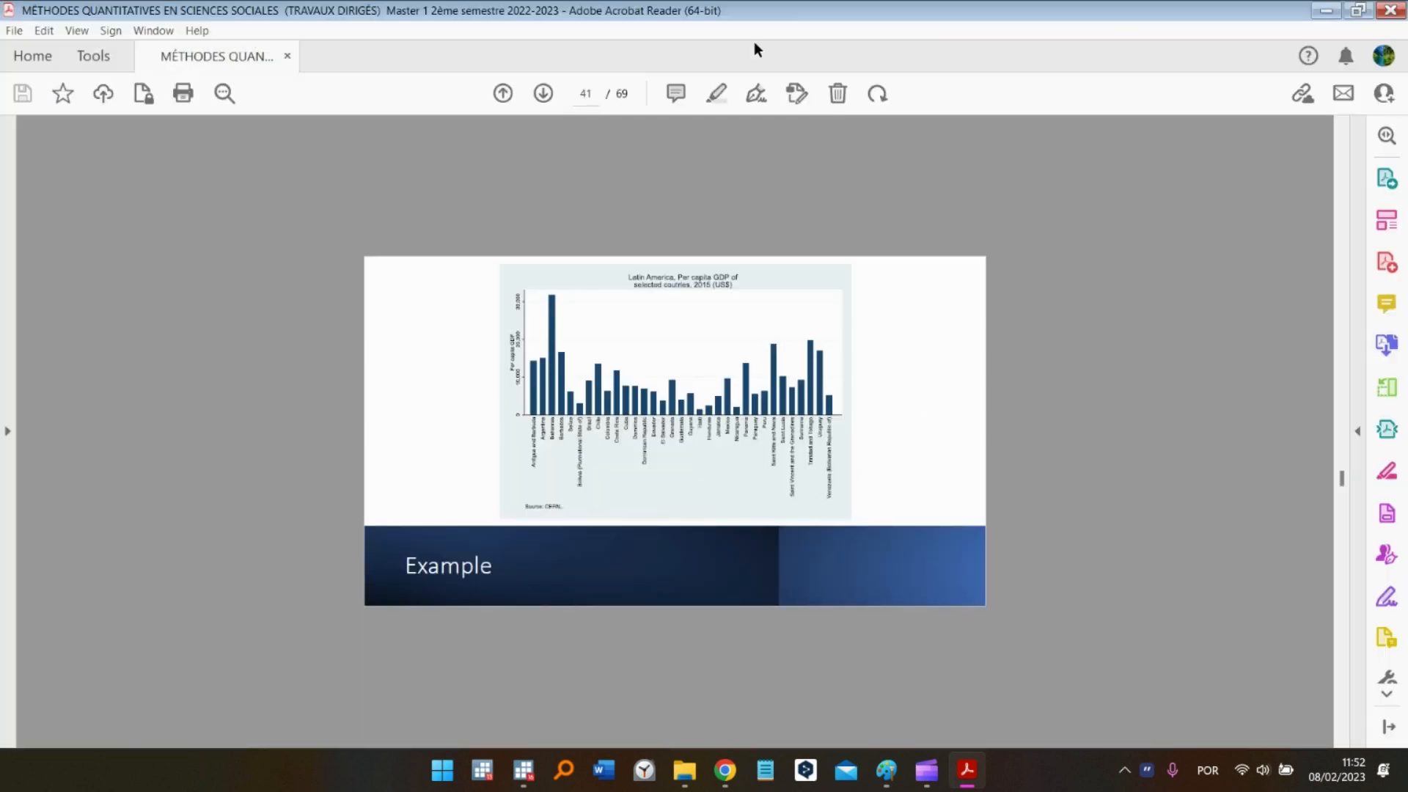
{"action": "scroll", "coordinate": [524, 260], "scroll_direction": "up", "scroll_amount": 2}
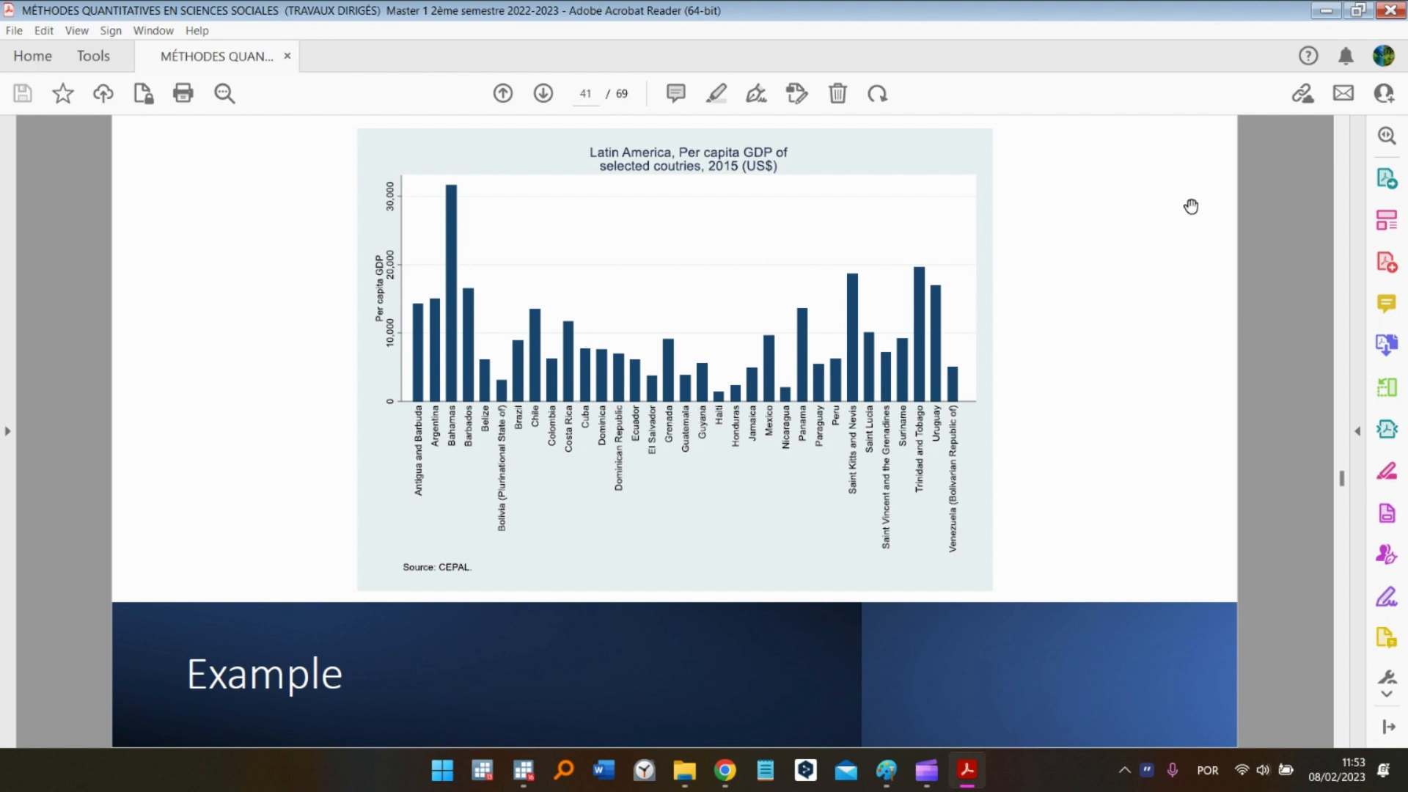
Restore and widen the Acrobat window, and show the "Calculating median, mean, percentiles" slide at 59.4% zoom
{"action": "left_click", "coordinate": [1358, 11]}
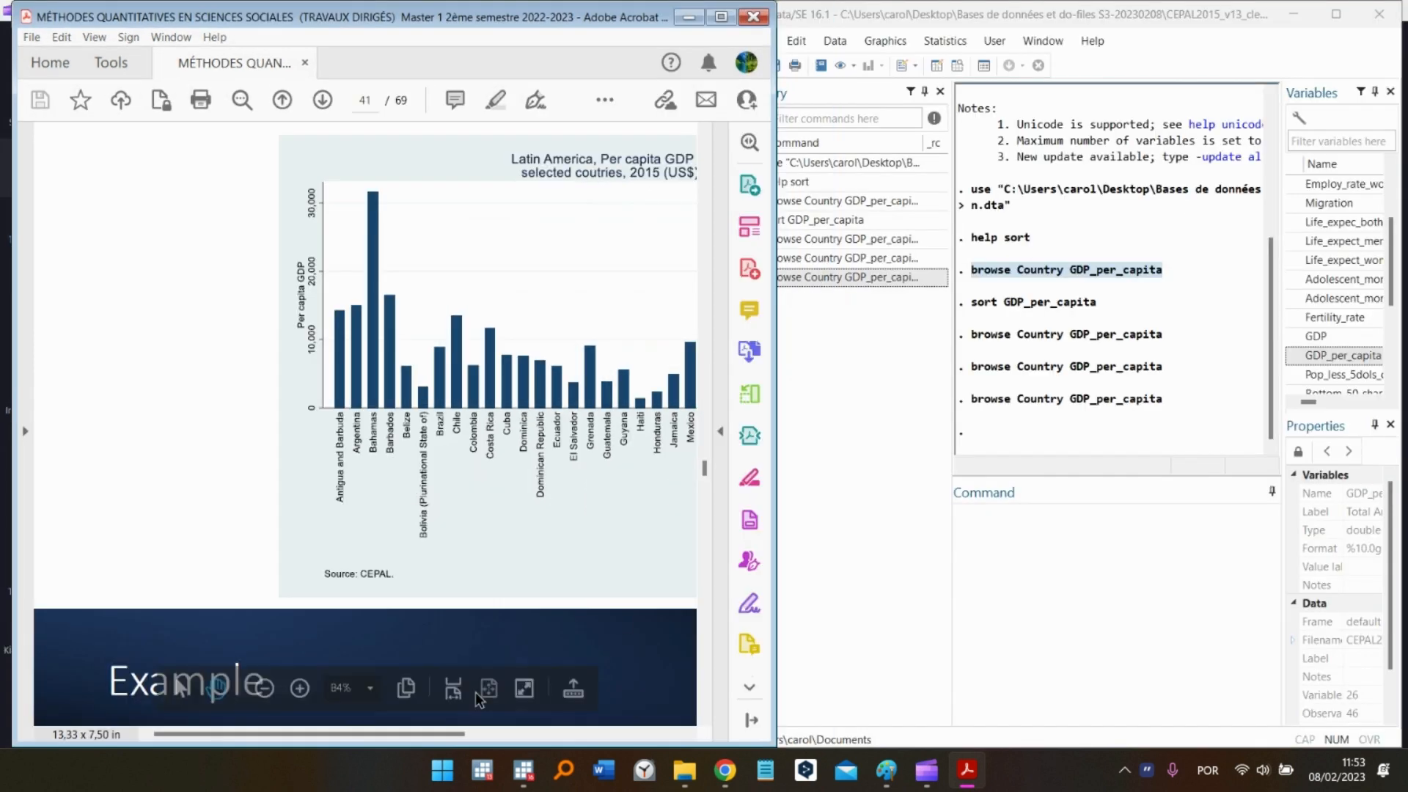
{"action": "left_click_drag", "start_coordinate": [413, 734], "coordinate": [529, 742]}
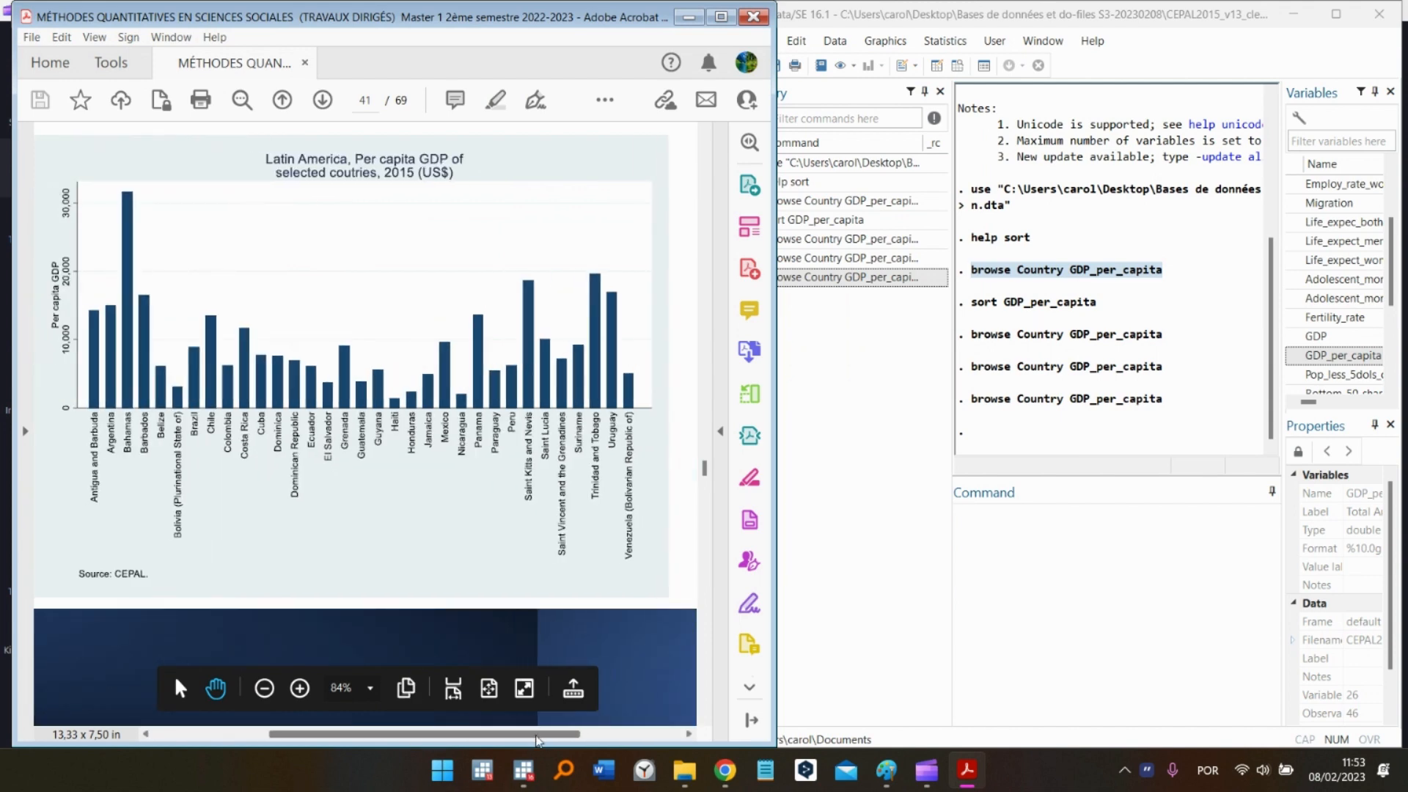
{"action": "scroll", "coordinate": [709, 539], "scroll_direction": "down", "scroll_amount": 5}
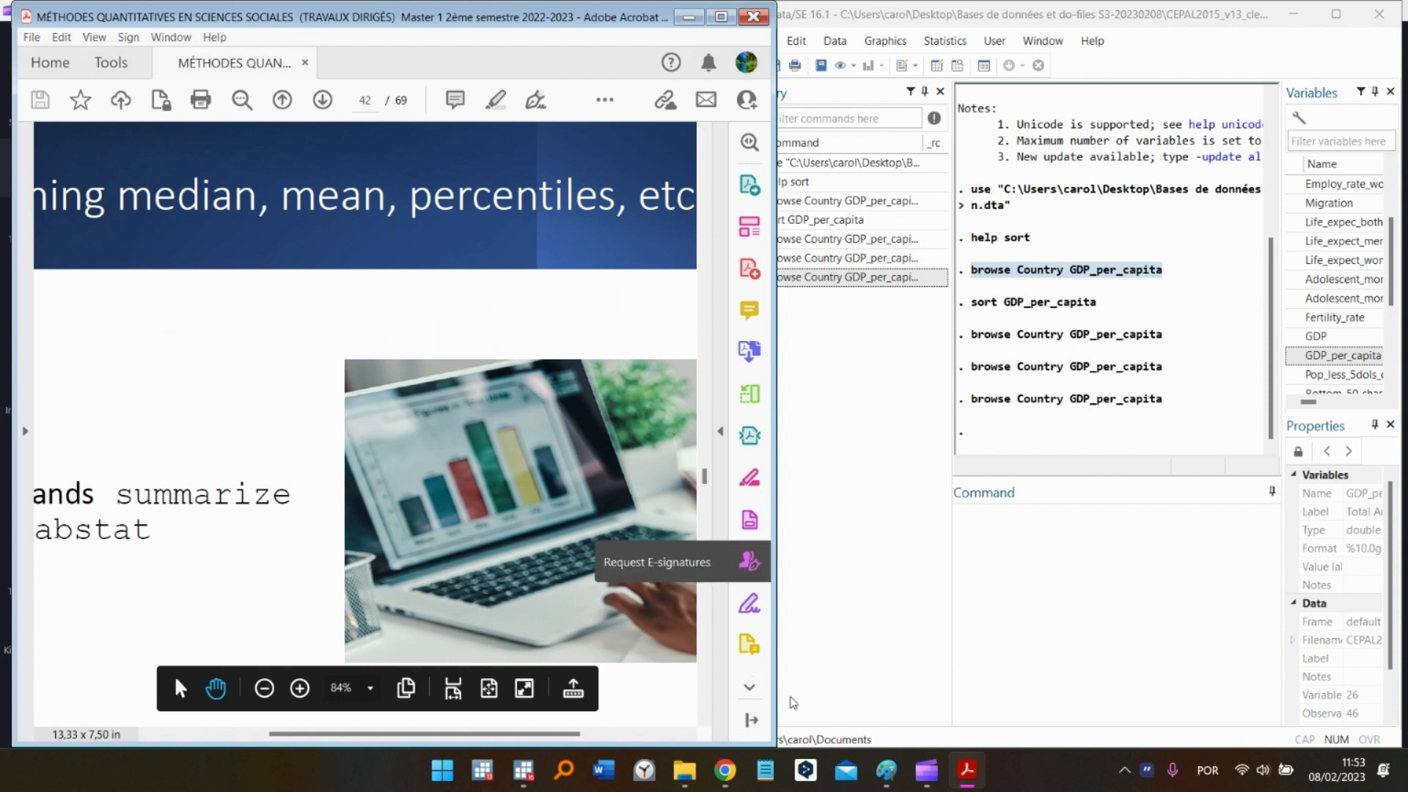
{"action": "left_click_drag", "start_coordinate": [776, 689], "coordinate": [907, 689]}
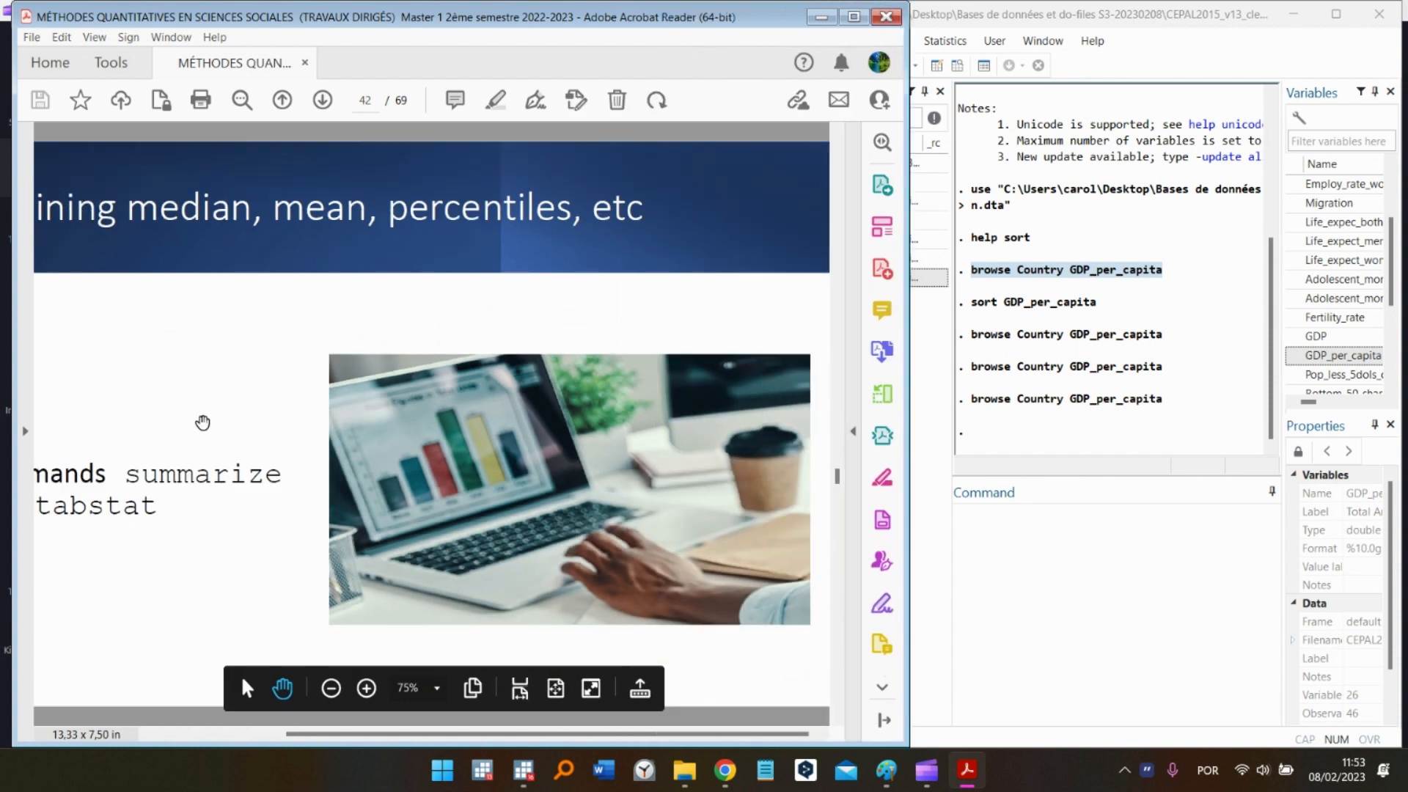
{"action": "left_click_drag", "start_coordinate": [290, 736], "coordinate": [225, 737]}
{"action": "scroll", "coordinate": [469, 387], "scroll_direction": "down", "scroll_amount": 1}
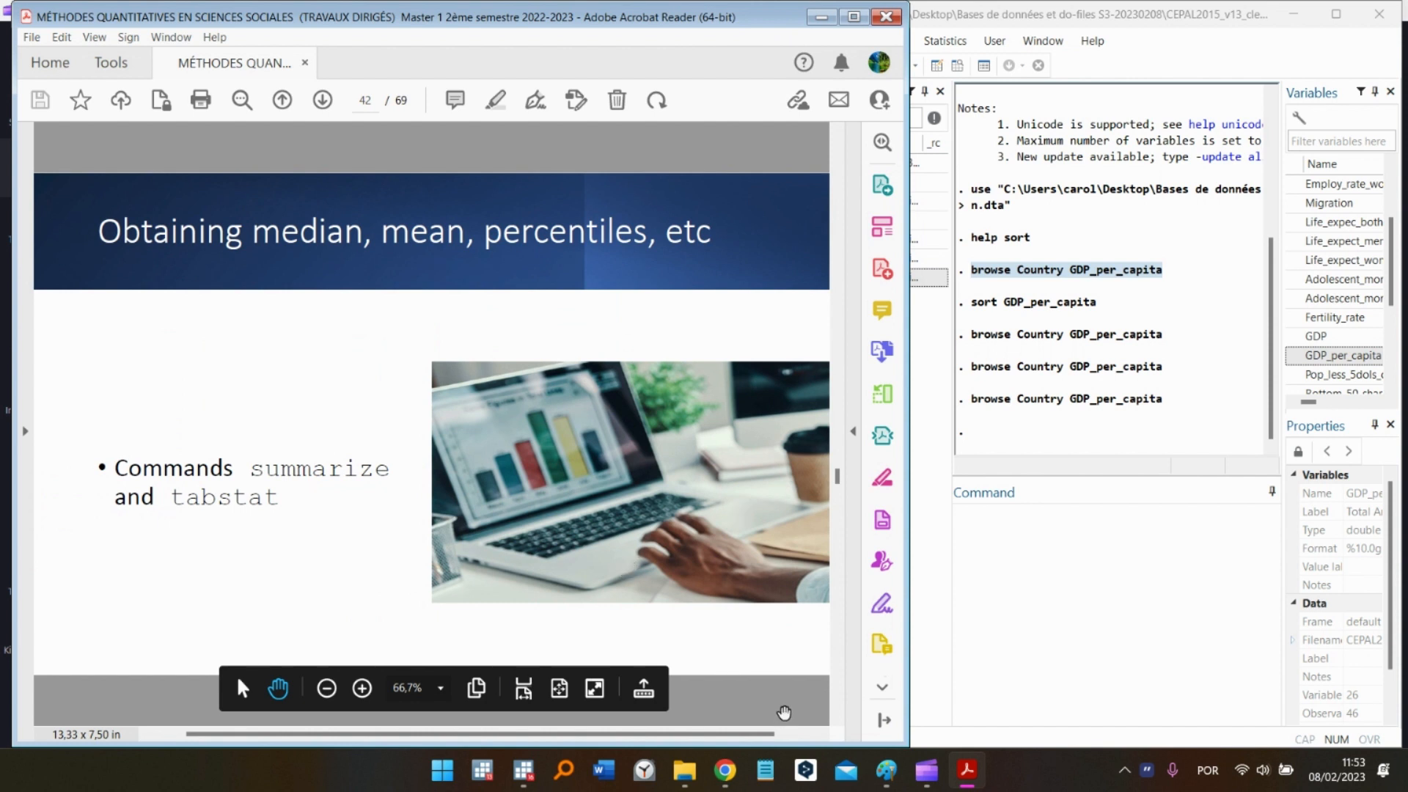
{"action": "scroll", "coordinate": [837, 509], "scroll_direction": "down", "scroll_amount": 1}
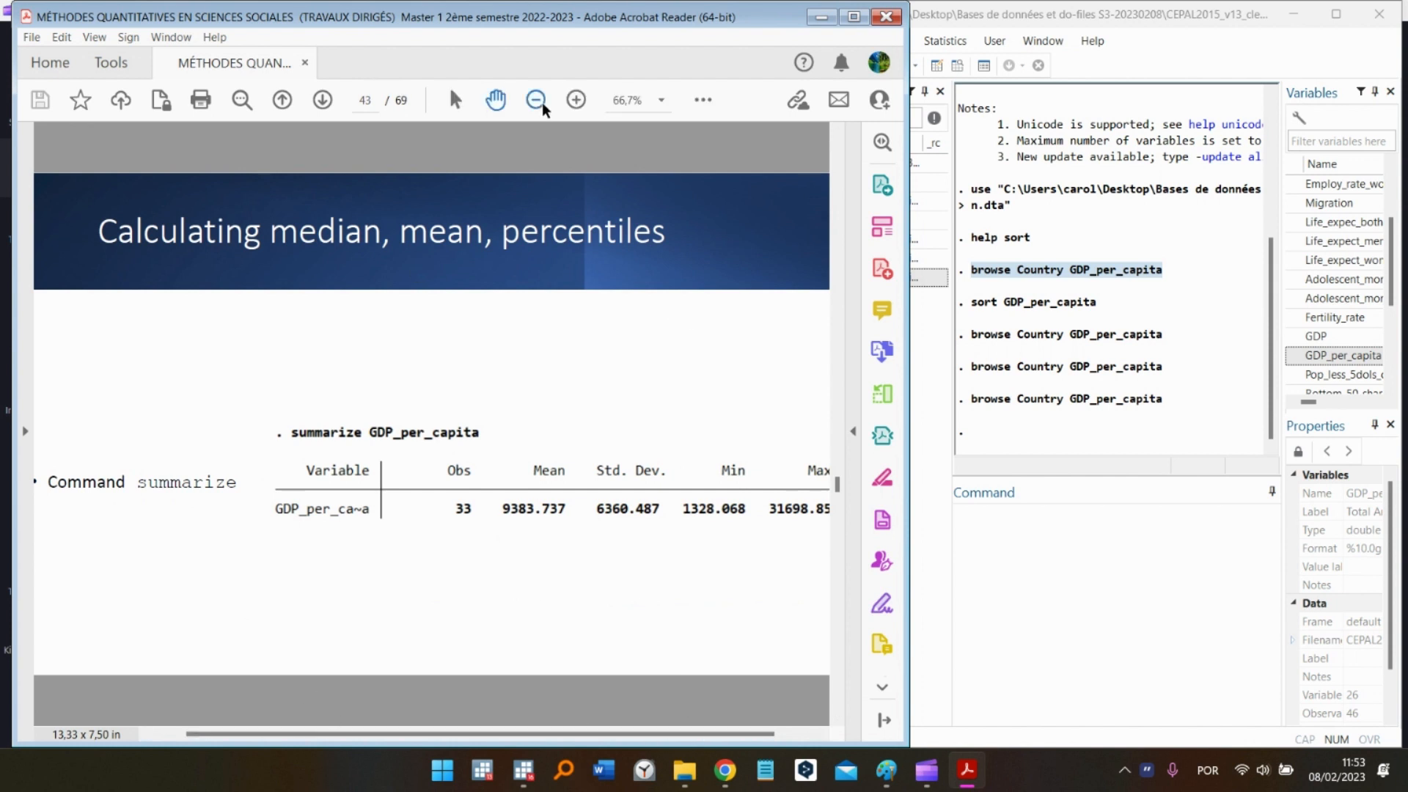
{"action": "scroll", "coordinate": [512, 477], "scroll_direction": "down", "scroll_amount": 1}
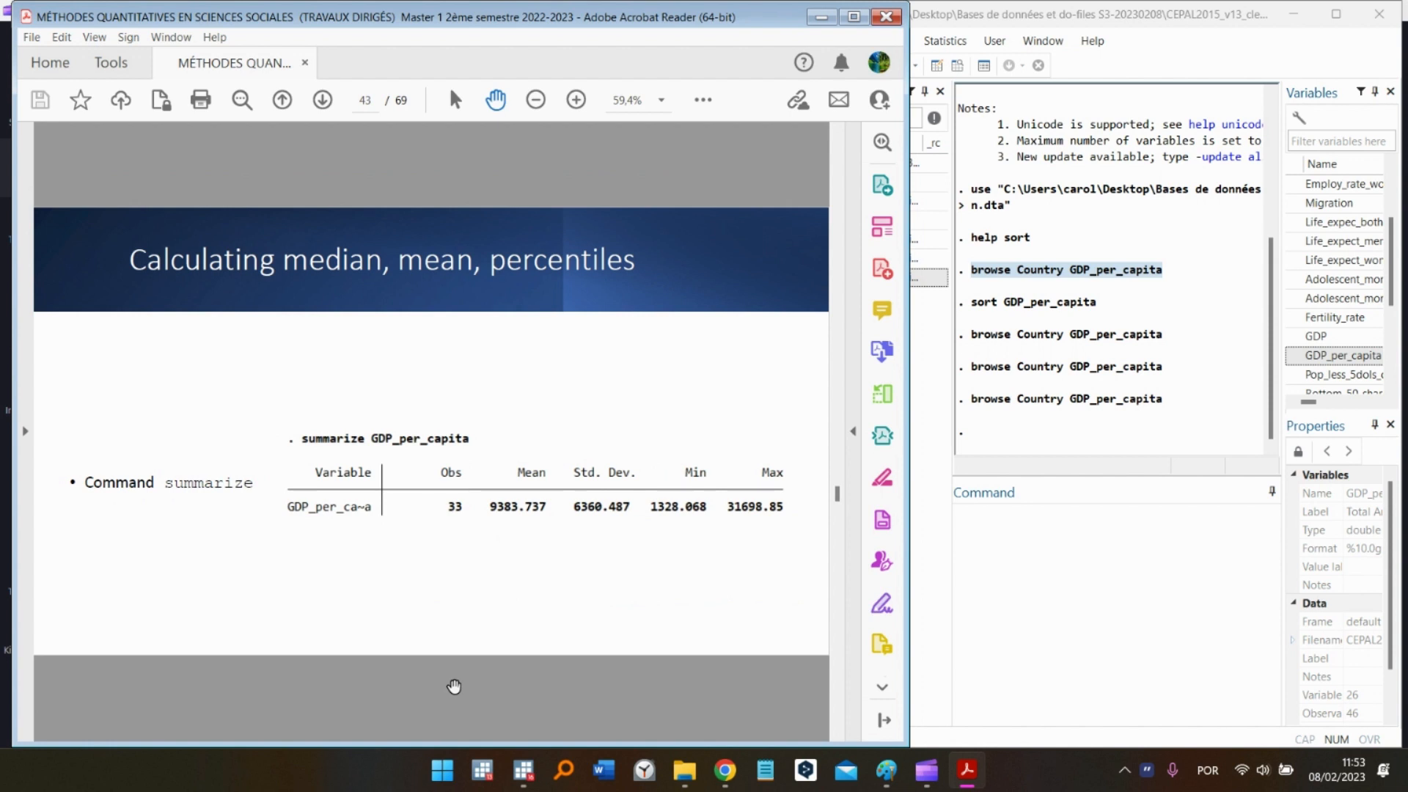
Switch to Stata and run help summarize, with slide 44 listing the summarize commands shown in Acrobat
{"action": "left_click", "coordinate": [1055, 609]}
{"action": "type", "text": "help summarize"}
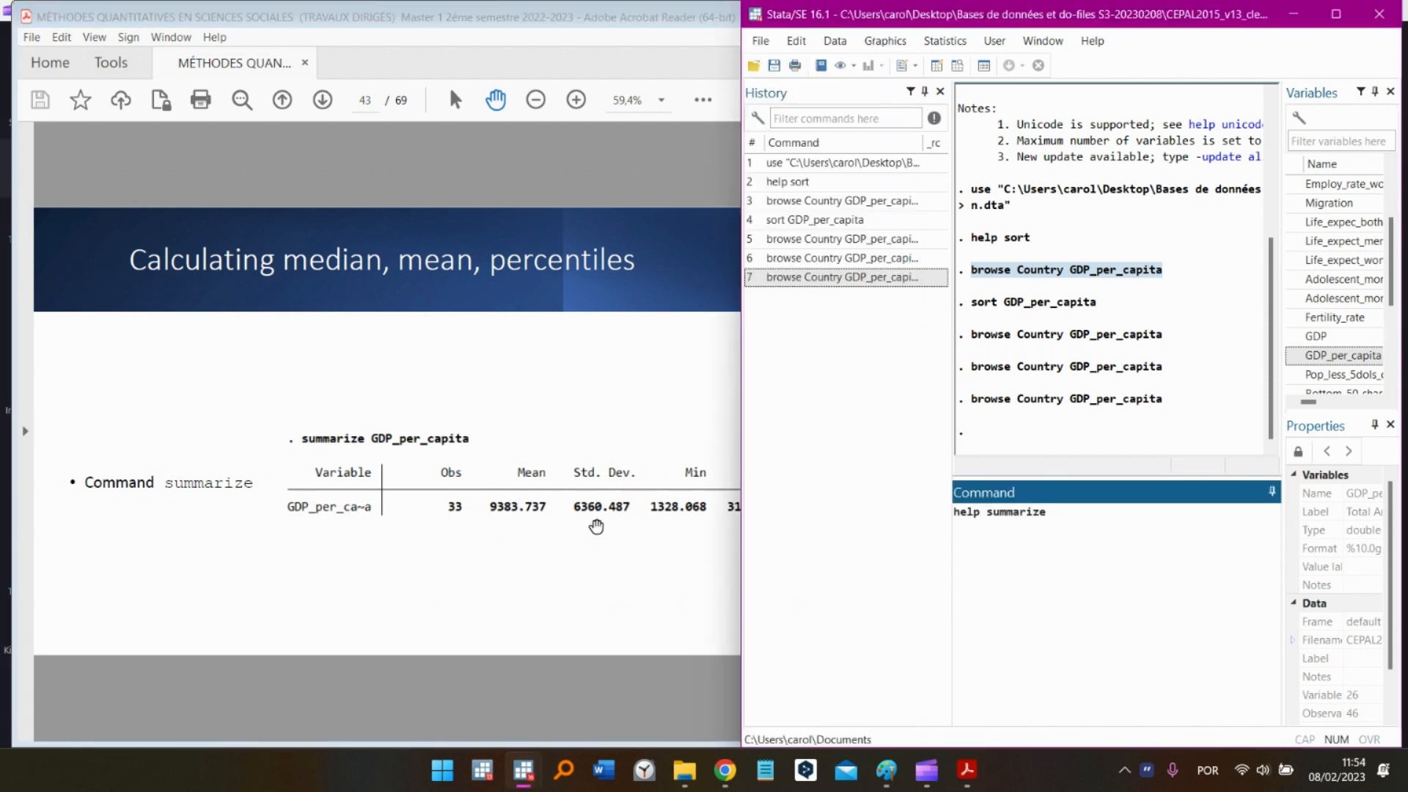
{"action": "left_click", "coordinate": [595, 528]}
{"action": "left_click", "coordinate": [838, 550]}
{"action": "left_click", "coordinate": [1198, 521]}
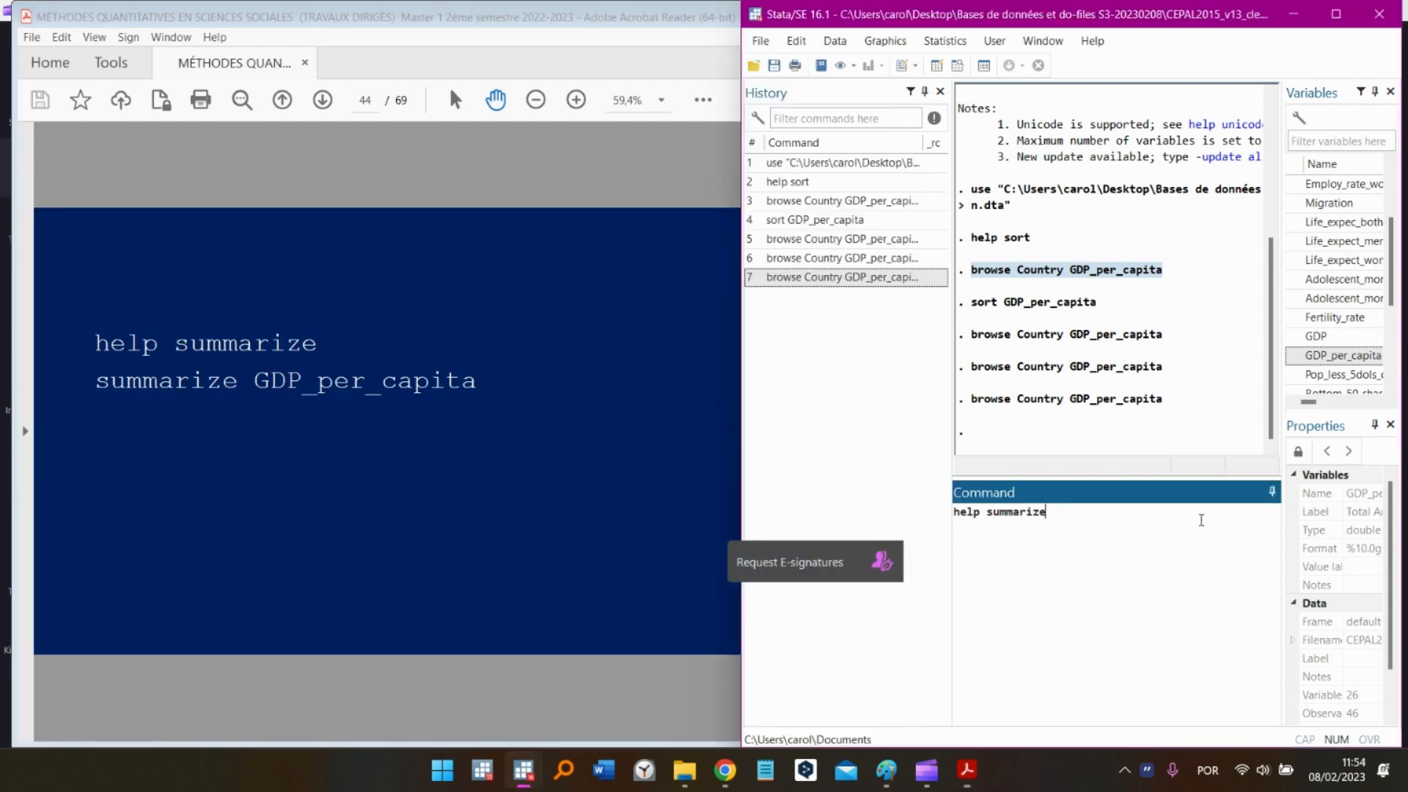
{"action": "type", "text": "arize"}
{"action": "key", "text": "Return"}
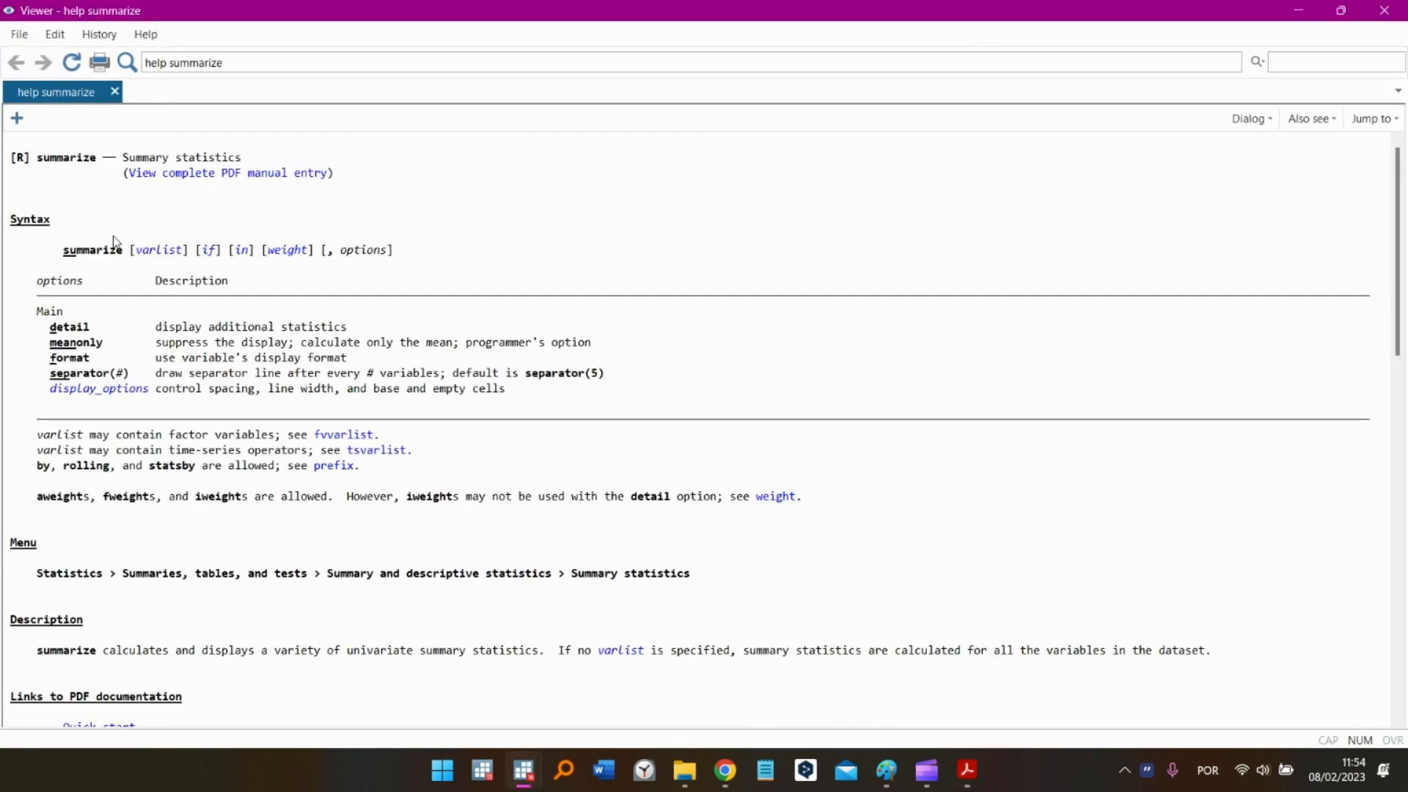
Examine the summarize help page's title and syntax line, highlighting the varlist and if elements
{"action": "left_click_drag", "start_coordinate": [124, 160], "coordinate": [249, 162]}
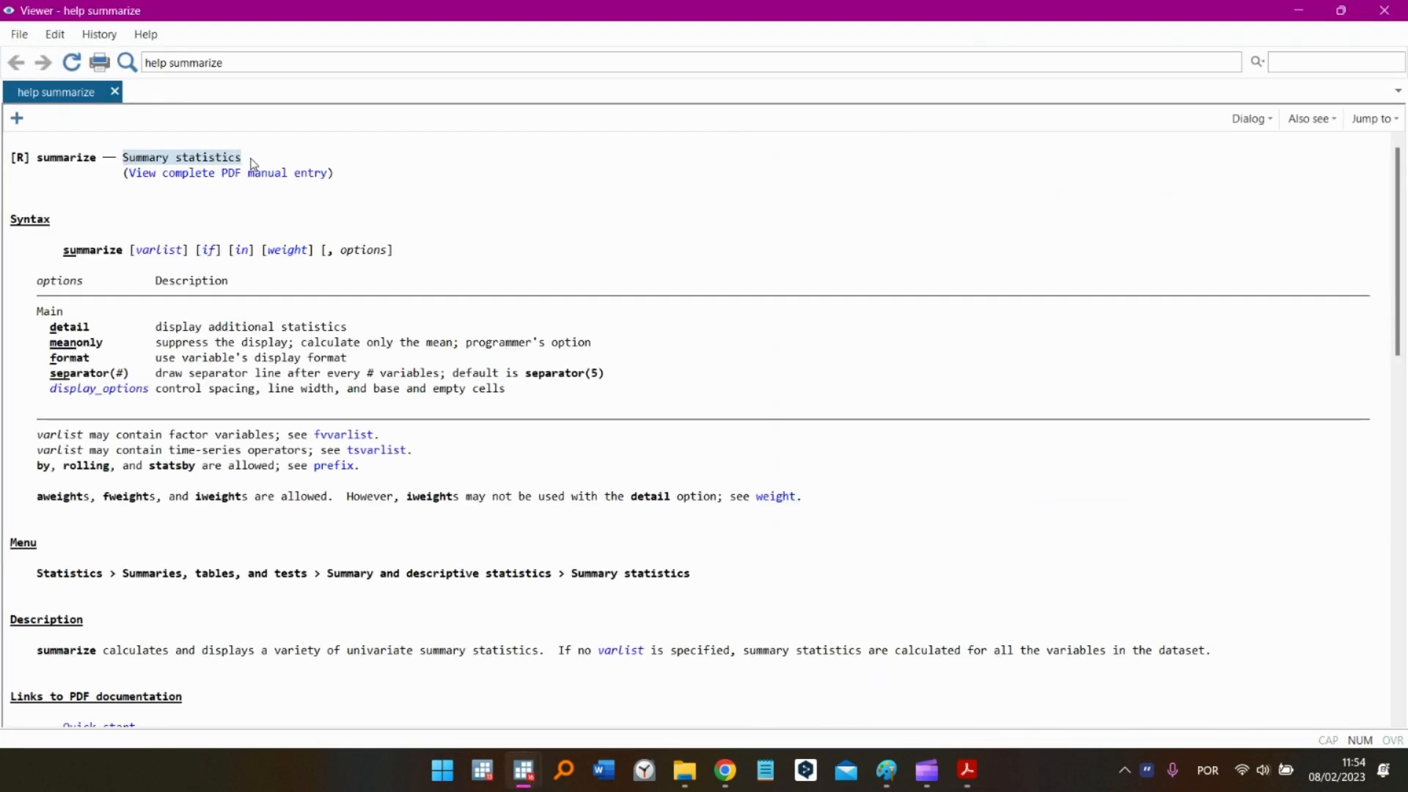
{"action": "left_click_drag", "start_coordinate": [59, 251], "coordinate": [192, 259]}
{"action": "left_click", "coordinate": [69, 258]}
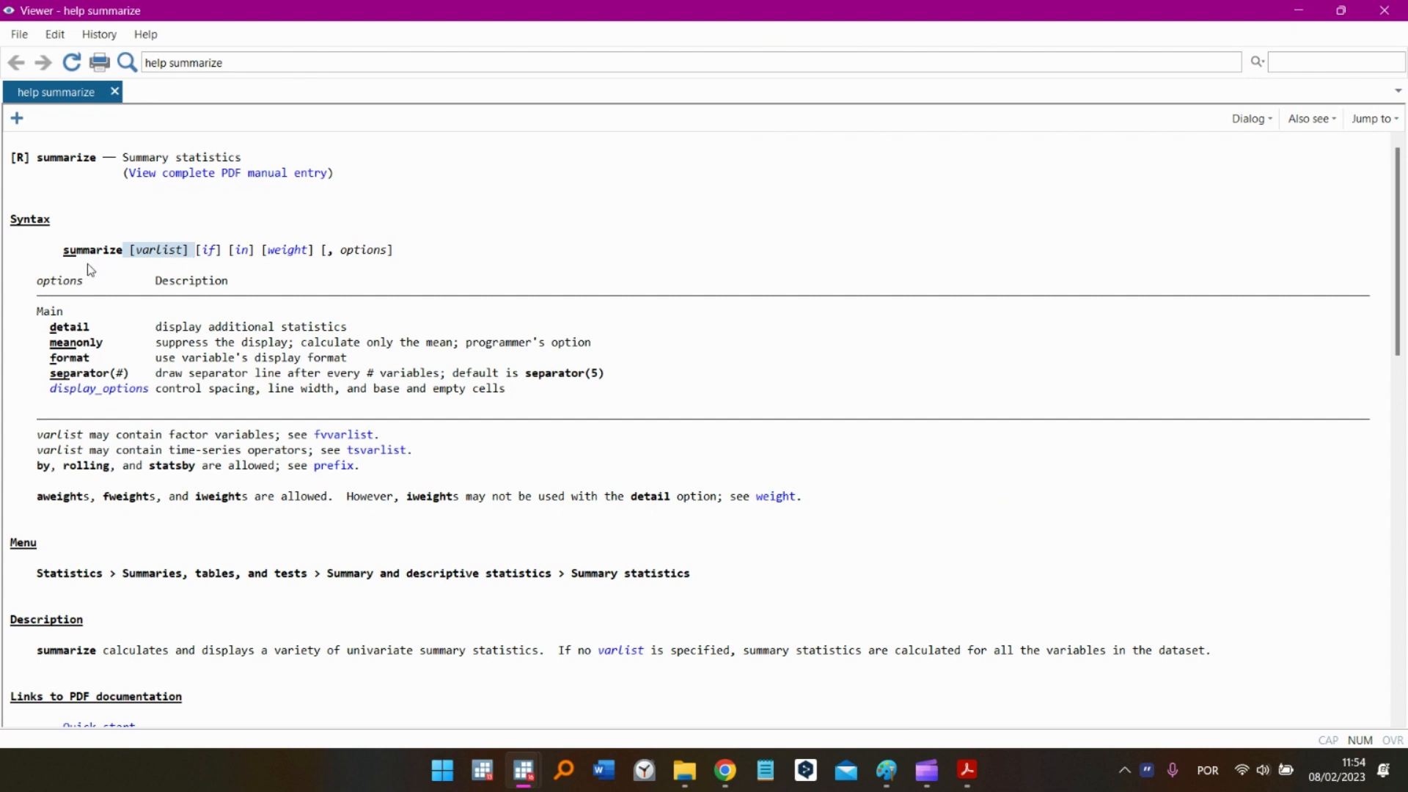
{"action": "left_click_drag", "start_coordinate": [64, 258], "coordinate": [190, 256]}
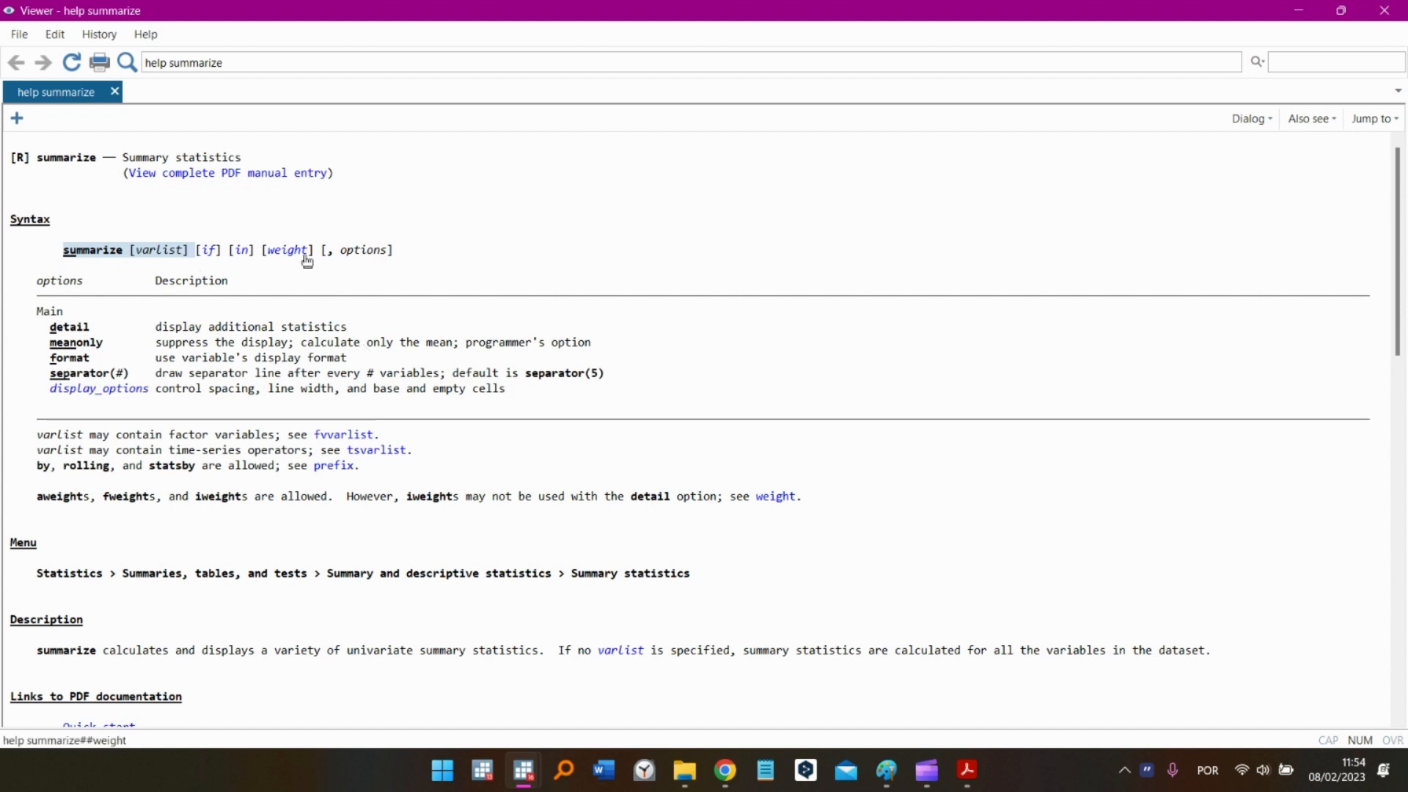
{"action": "left_click", "coordinate": [223, 264]}
{"action": "left_click_drag", "start_coordinate": [223, 253], "coordinate": [193, 255]}
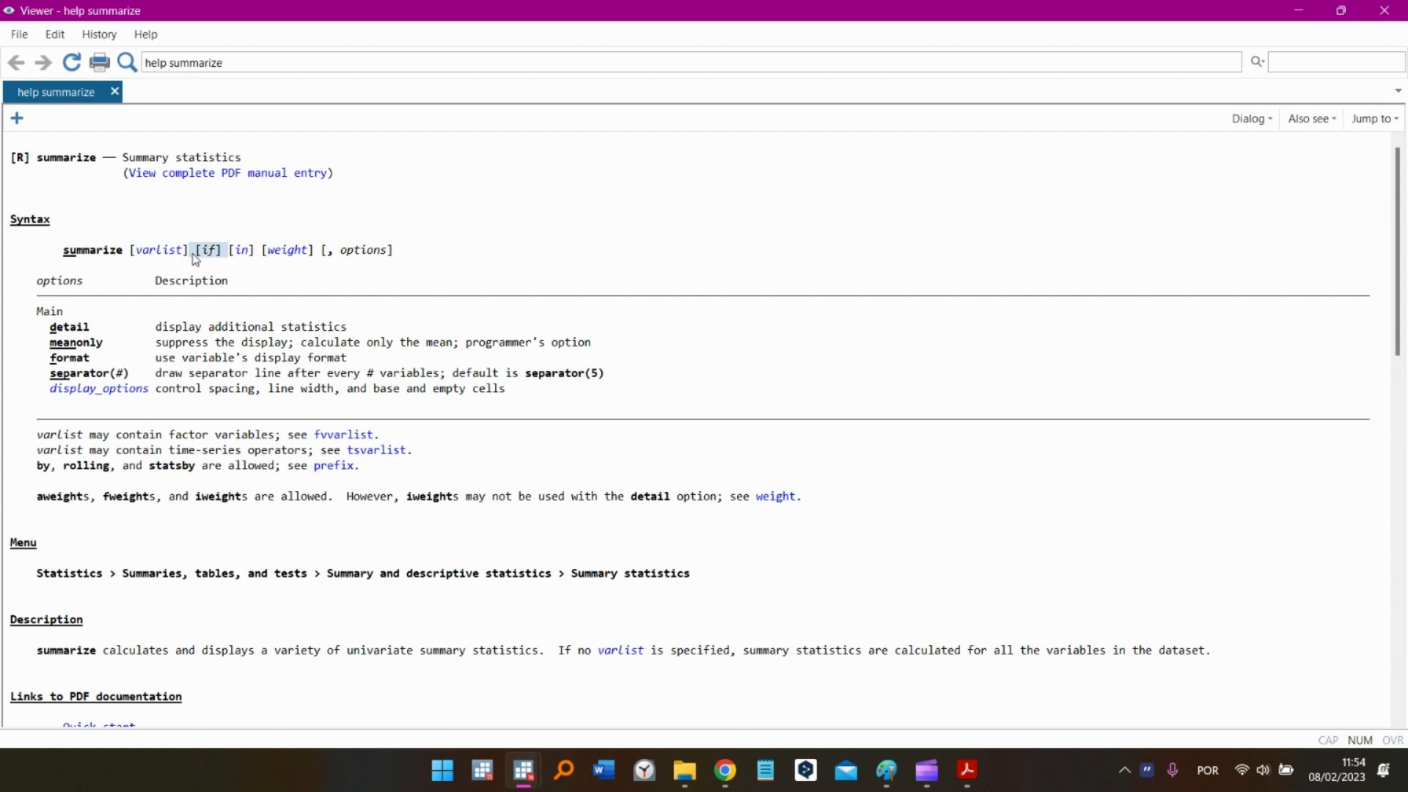
Examine the Menu path and Description sections of the summarize help page, highlighting the sentences about univariate statistics and unspecified varlists
{"action": "left_click", "coordinate": [576, 247]}
{"action": "left_click_drag", "start_coordinate": [690, 573], "coordinate": [10, 539]}
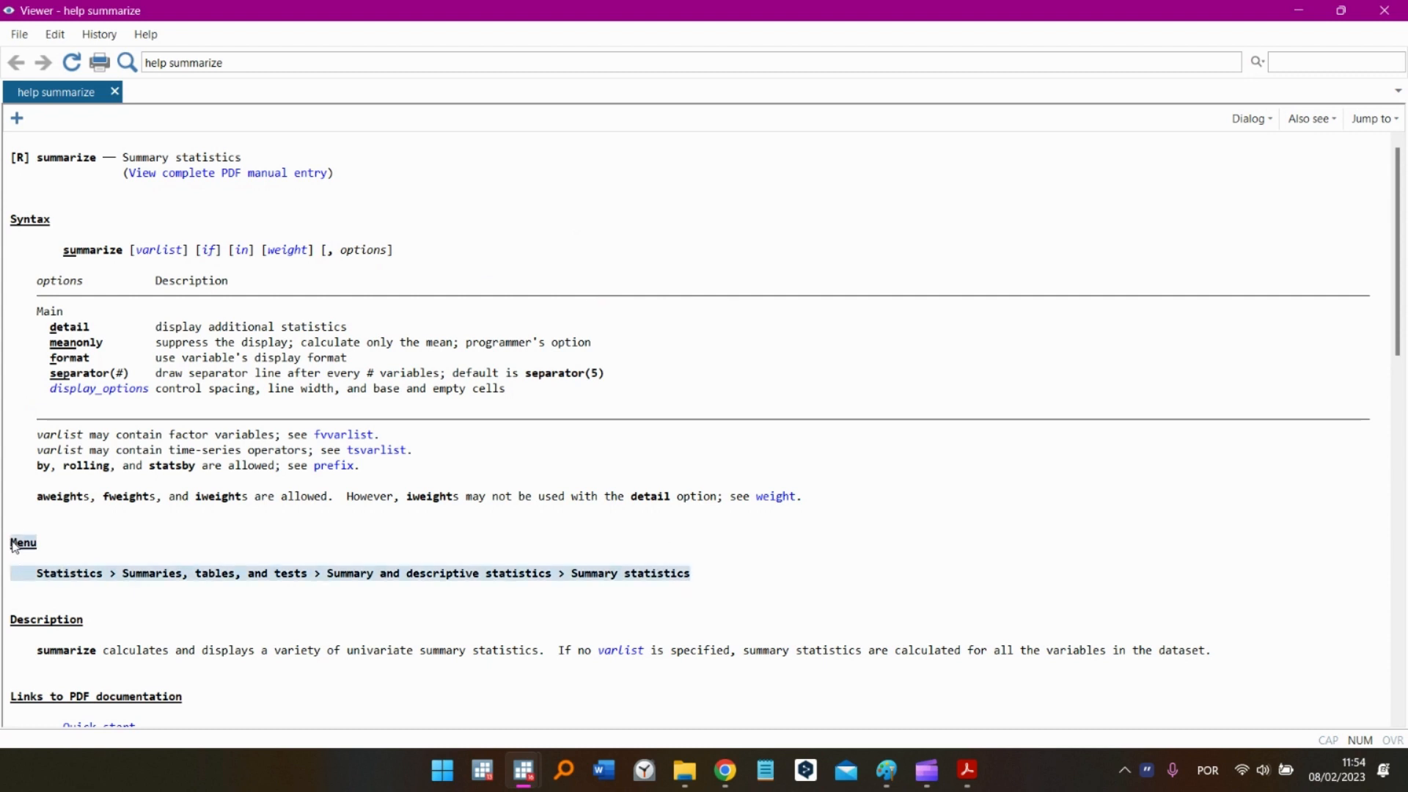
{"action": "left_click", "coordinate": [14, 546]}
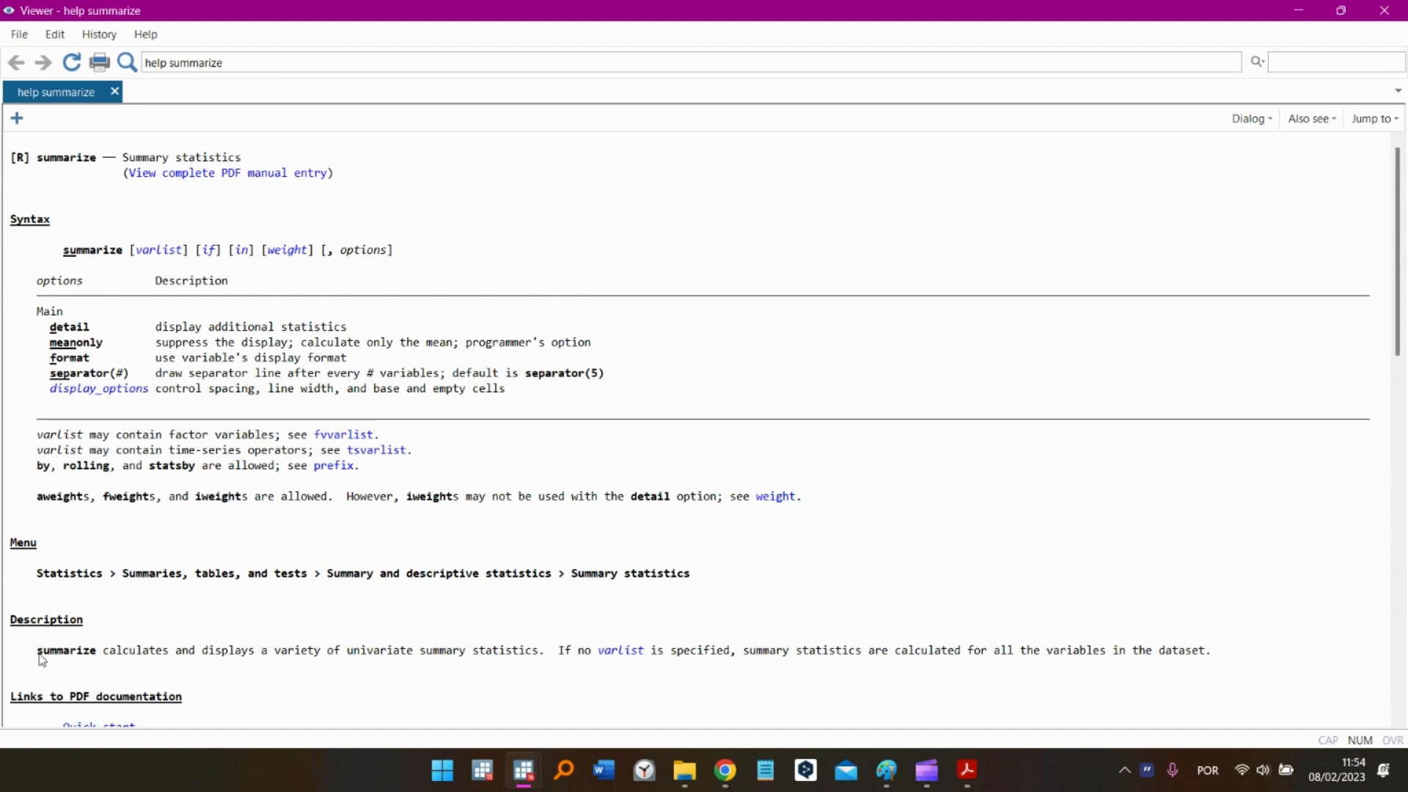
{"action": "left_click_drag", "start_coordinate": [39, 656], "coordinate": [533, 660]}
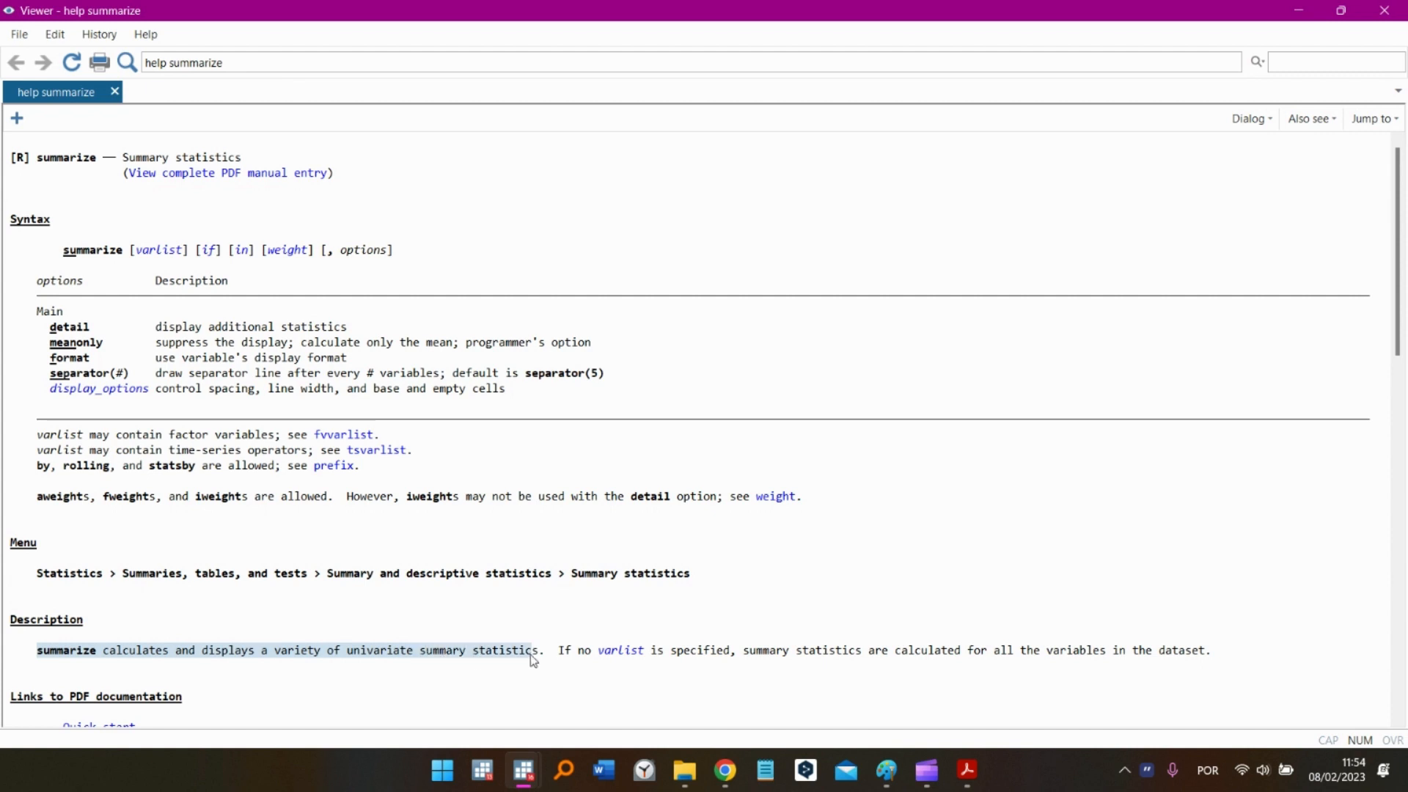
{"action": "left_click", "coordinate": [548, 655]}
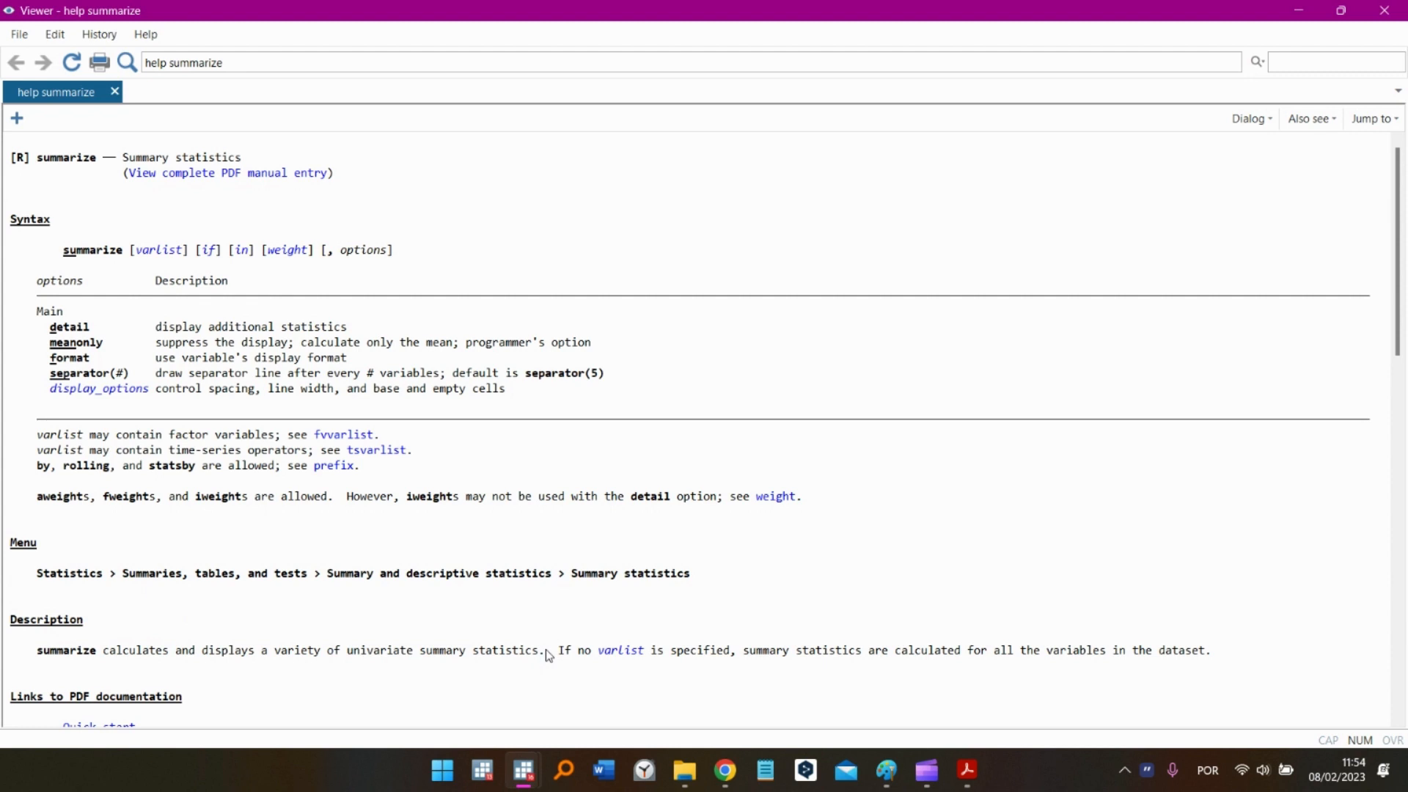
{"action": "left_click_drag", "start_coordinate": [549, 653], "coordinate": [12, 625]}
{"action": "left_click", "coordinate": [245, 650]}
Examine the Main options on the help page, highlighting the detail option, its description and the summarize [varlist] syntax
{"action": "double_click", "coordinate": [46, 311]}
{"action": "double_click", "coordinate": [67, 327]}
{"action": "mouse_move", "coordinate": [155, 327]}
{"action": "left_mouse_down"}
{"action": "mouse_move", "coordinate": [361, 325]}
{"action": "mouse_move", "coordinate": [155, 338]}
{"action": "left_mouse_up"}
{"action": "left_click", "coordinate": [356, 327]}
{"action": "left_click", "coordinate": [180, 336]}
{"action": "left_click_drag", "start_coordinate": [57, 253], "coordinate": [192, 257]}
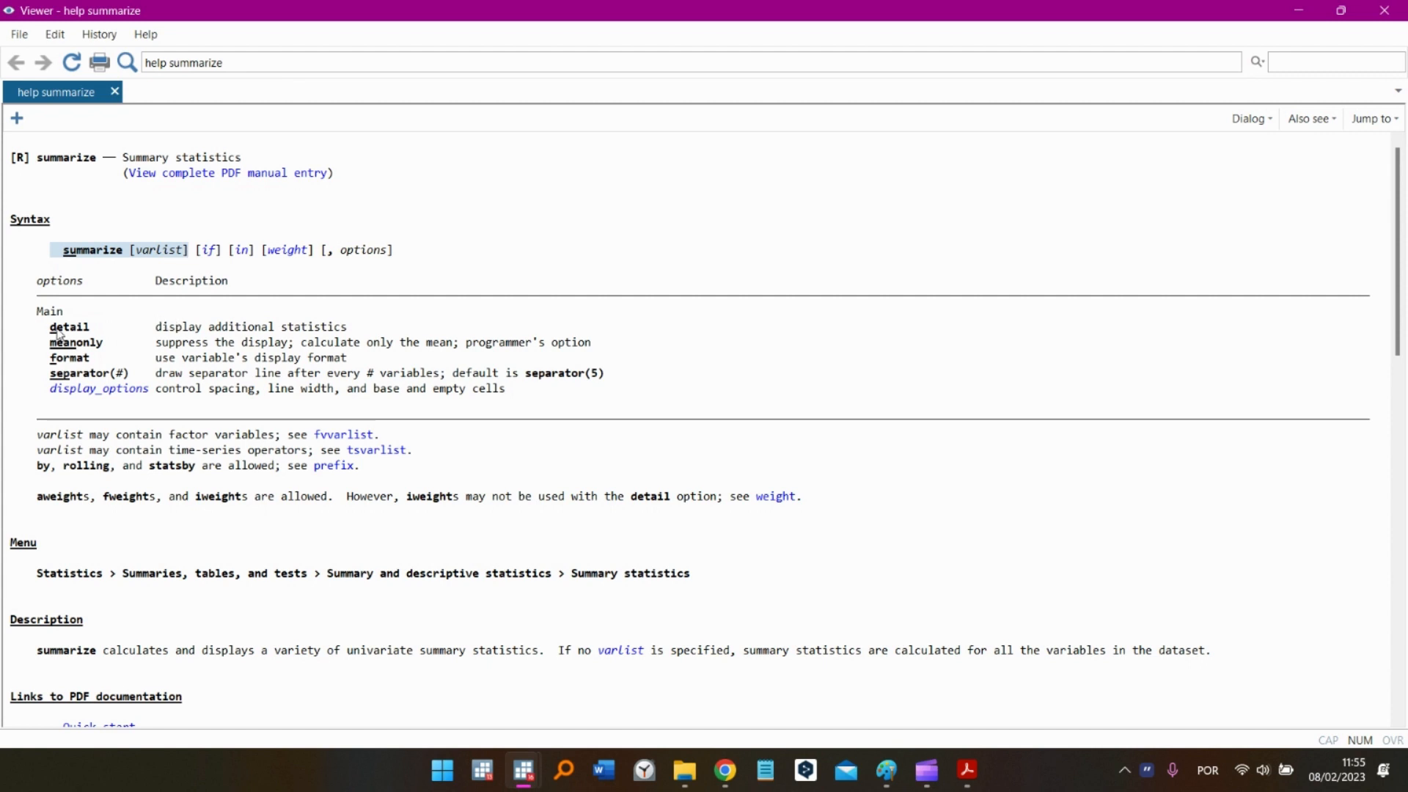
{"action": "left_click_drag", "start_coordinate": [49, 328], "coordinate": [109, 332]}
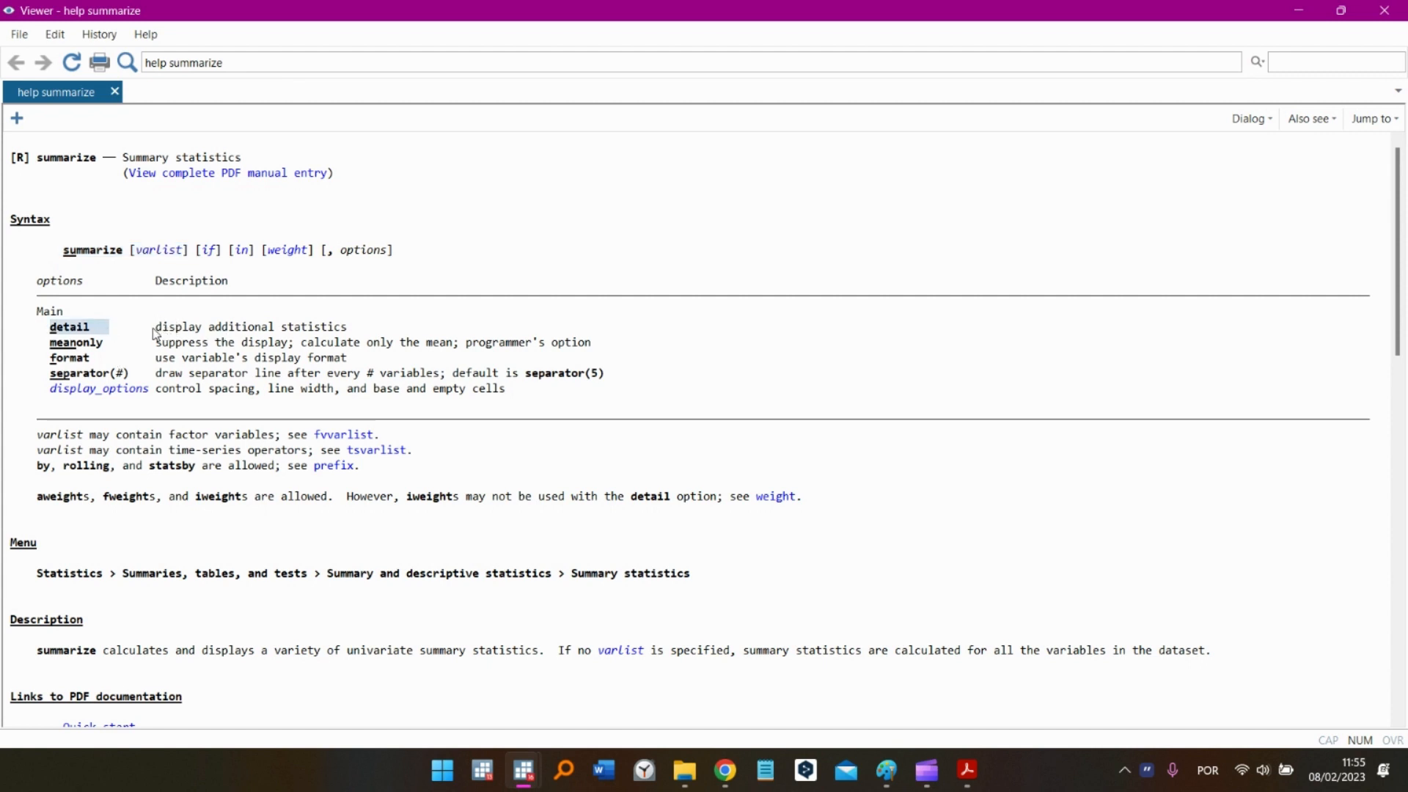
{"action": "left_click_drag", "start_coordinate": [153, 332], "coordinate": [343, 328]}
{"action": "left_click", "coordinate": [336, 330]}
Close the help viewer, show slide 43 in Acrobat, and run summarize GDP_per_capita in Stata with the command history closed
{"action": "left_click", "coordinate": [1388, 16]}
{"action": "scroll", "coordinate": [844, 400], "scroll_direction": "down", "scroll_amount": 5}
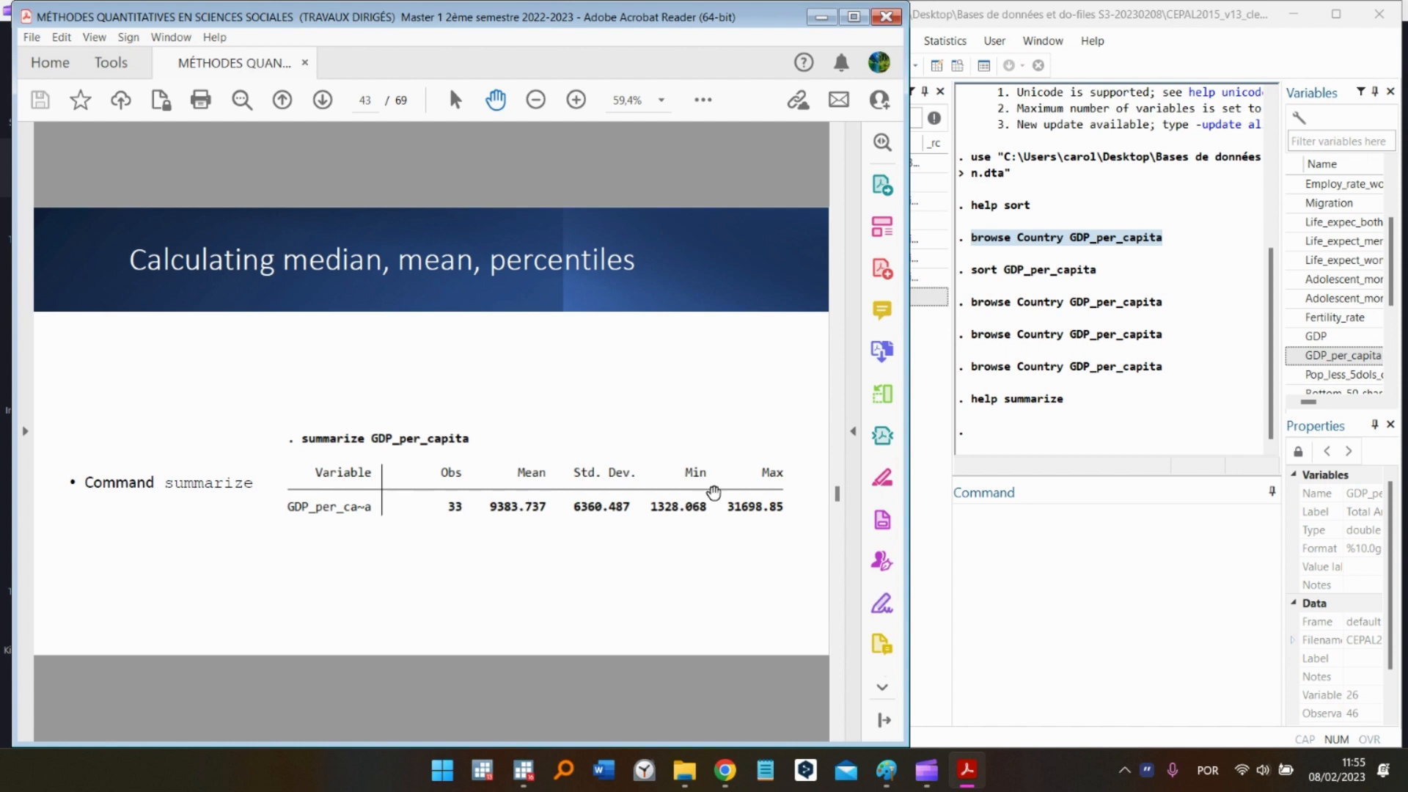
{"action": "key", "text": "alt+Tab"}
{"action": "type", "text": "su"}
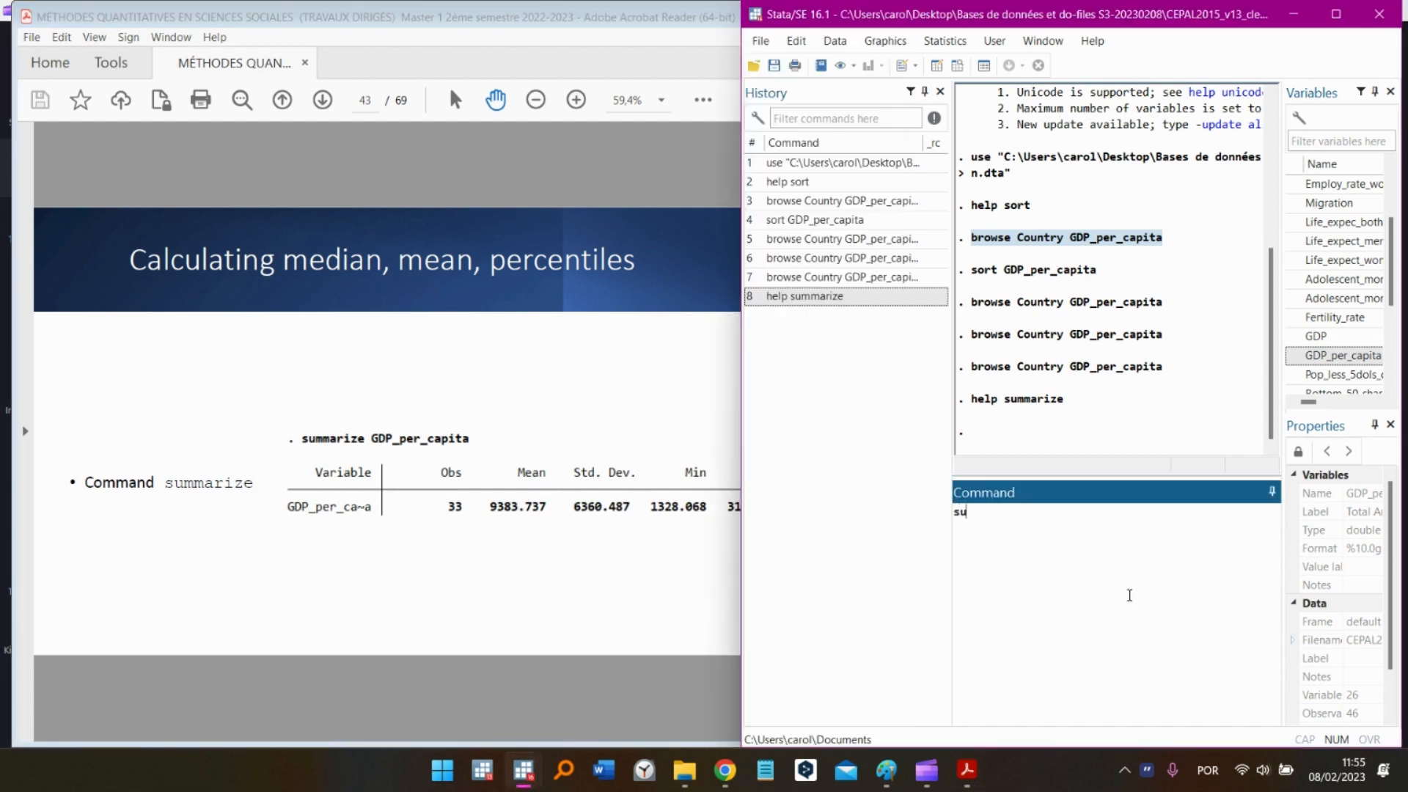
{"action": "type", "text": "mmarize"}
{"action": "left_click", "coordinate": [940, 91]}
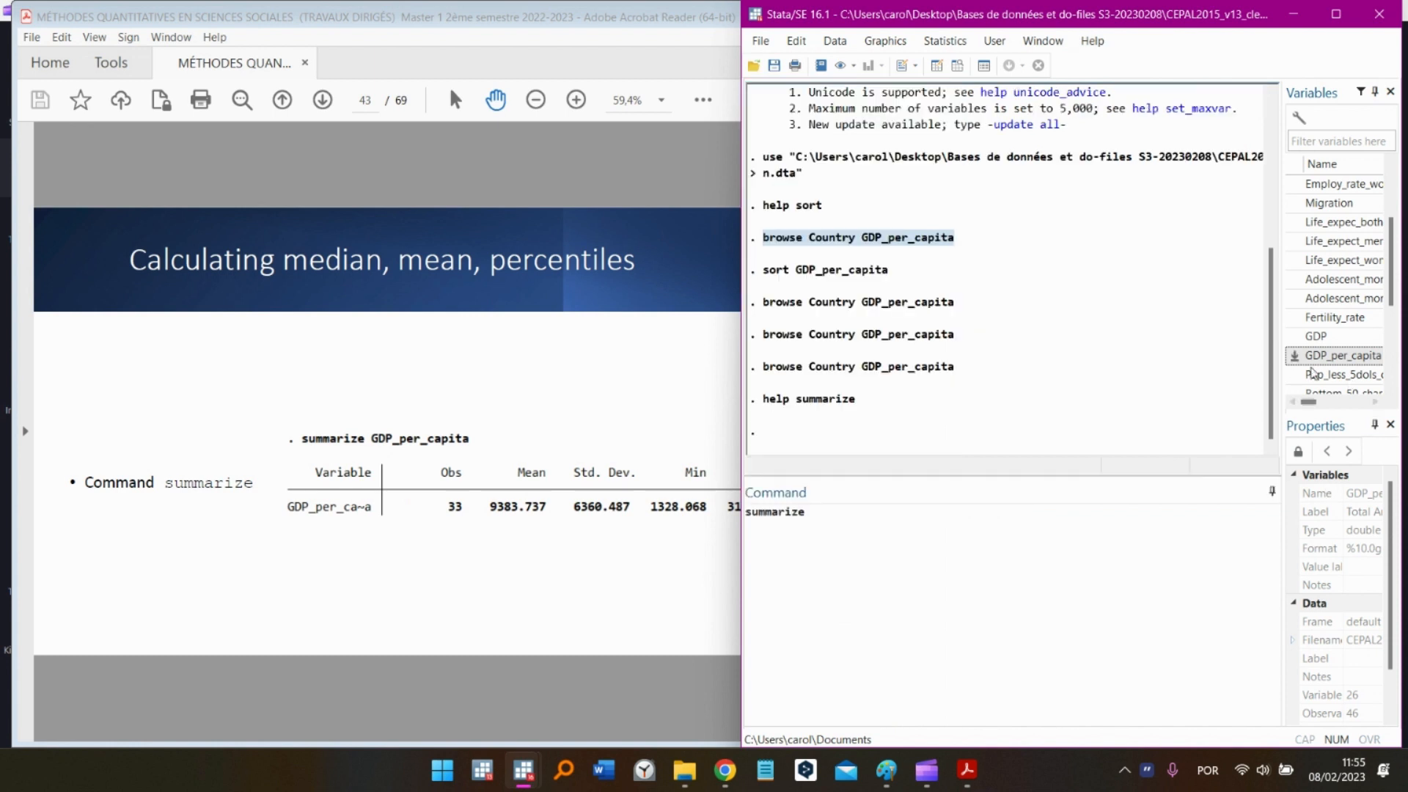
{"action": "left_click", "coordinate": [961, 546]}
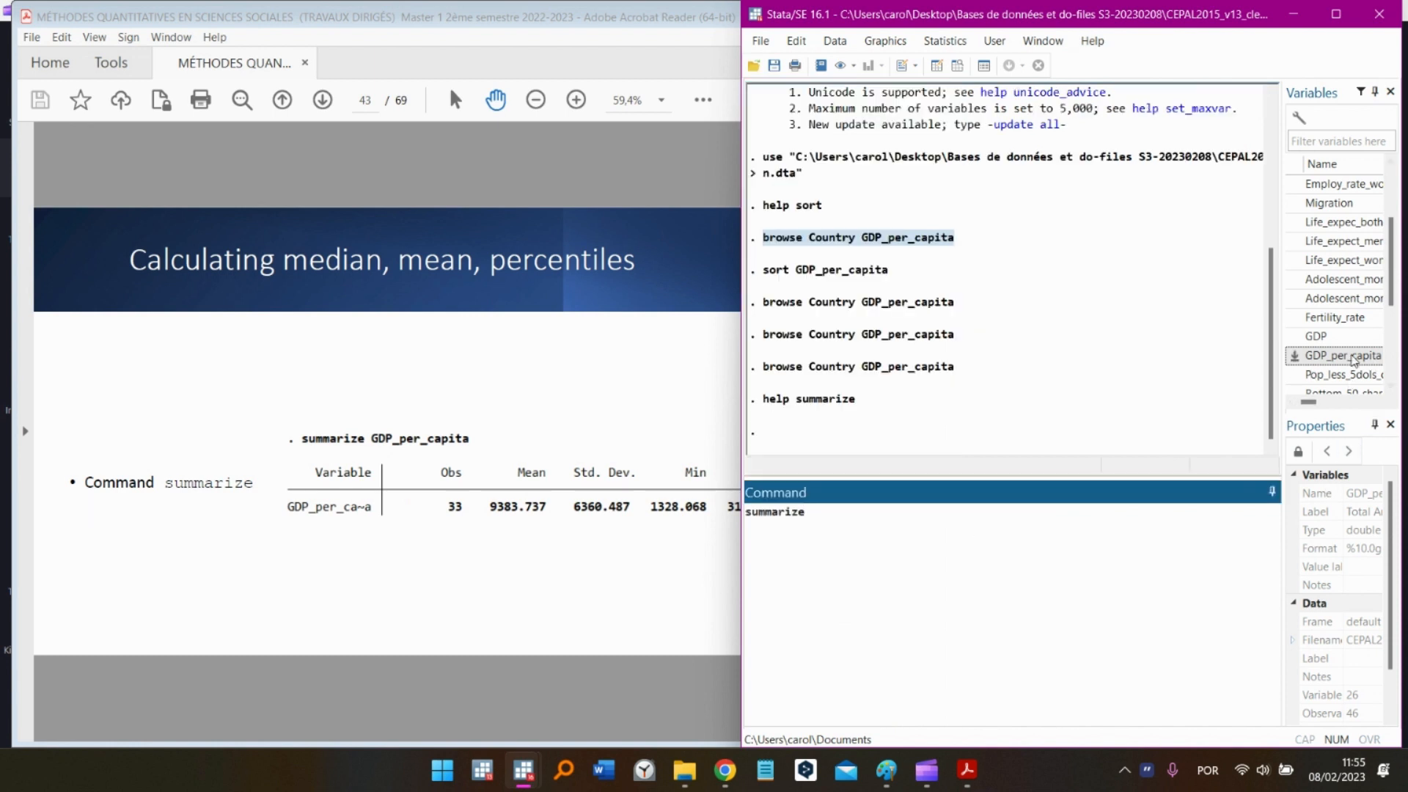
{"action": "double_click", "coordinate": [1354, 357]}
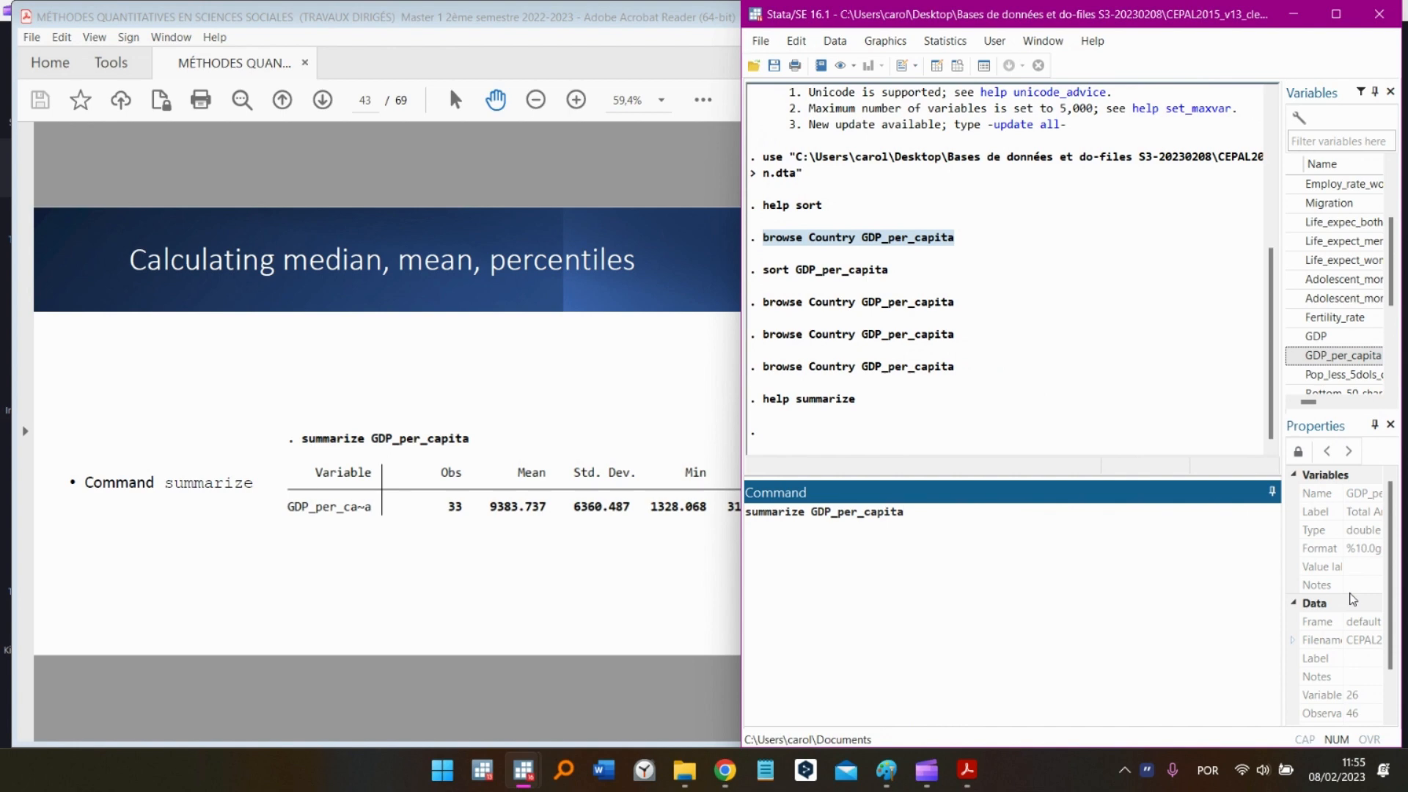
{"action": "key", "text": "Return"}
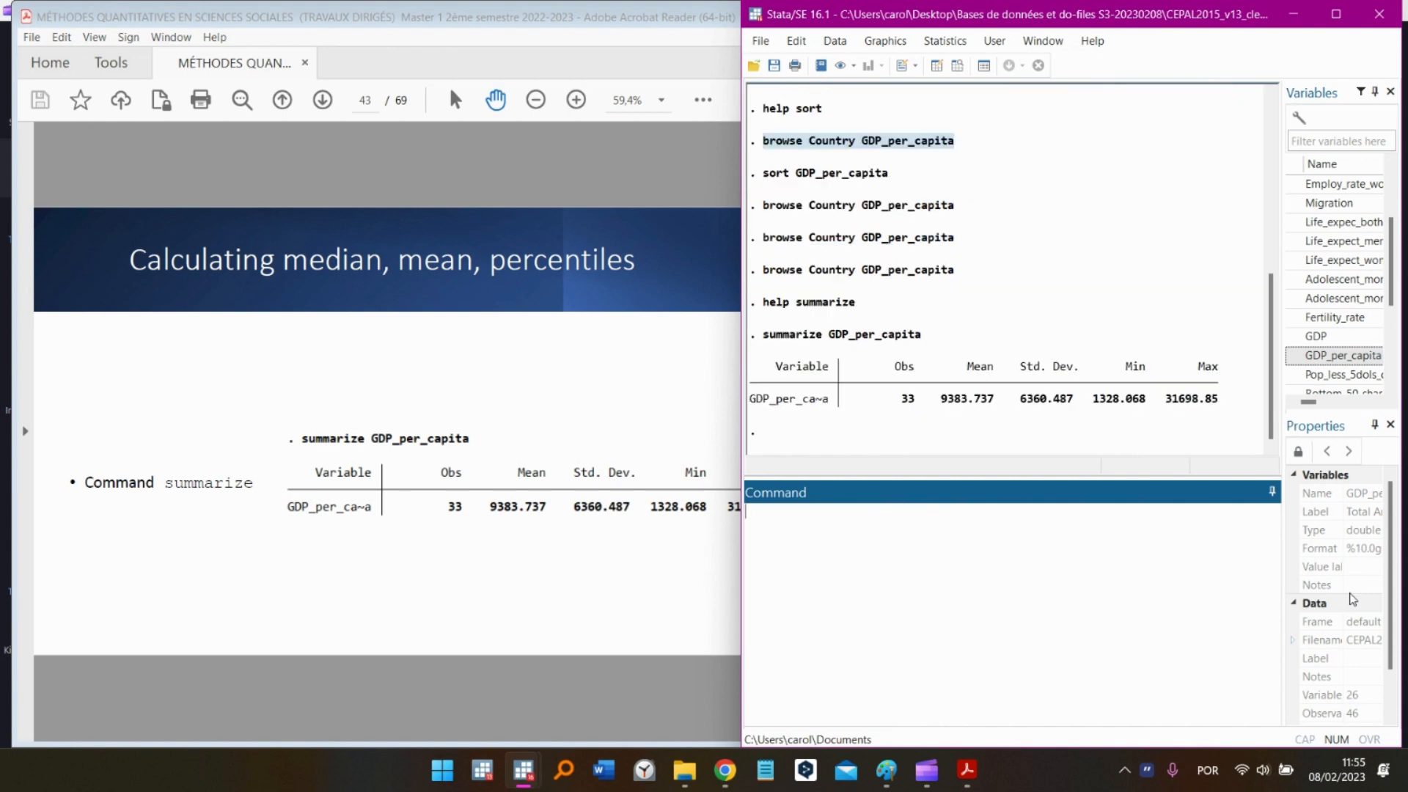
Maximize Stata and examine the summary table, highlighting the observations, mean, standard deviation, minimum and maximum of GDP_per_capita
{"action": "left_click", "coordinate": [1336, 14]}
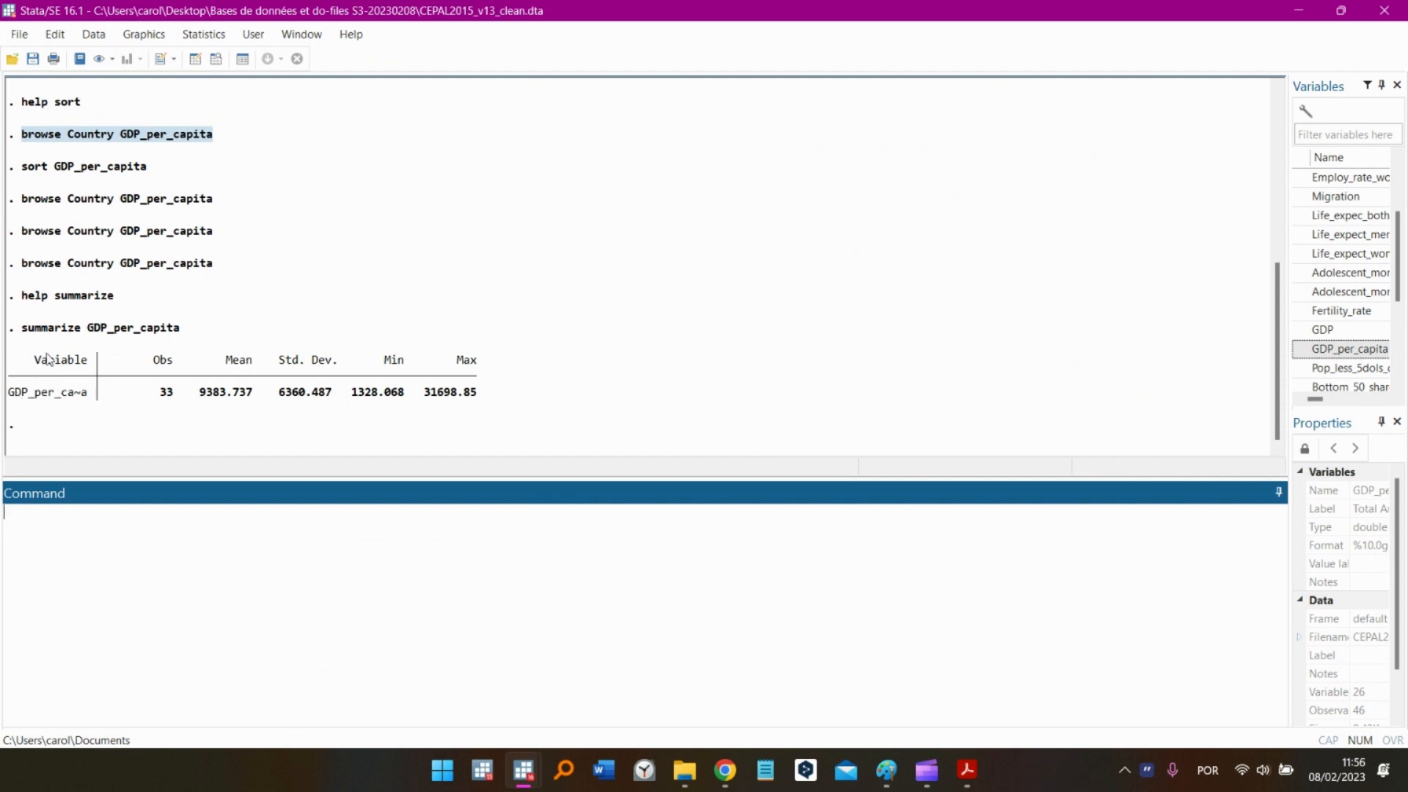
{"action": "left_click_drag", "start_coordinate": [11, 397], "coordinate": [208, 396]}
{"action": "left_click", "coordinate": [151, 369]}
{"action": "left_click", "coordinate": [170, 412]}
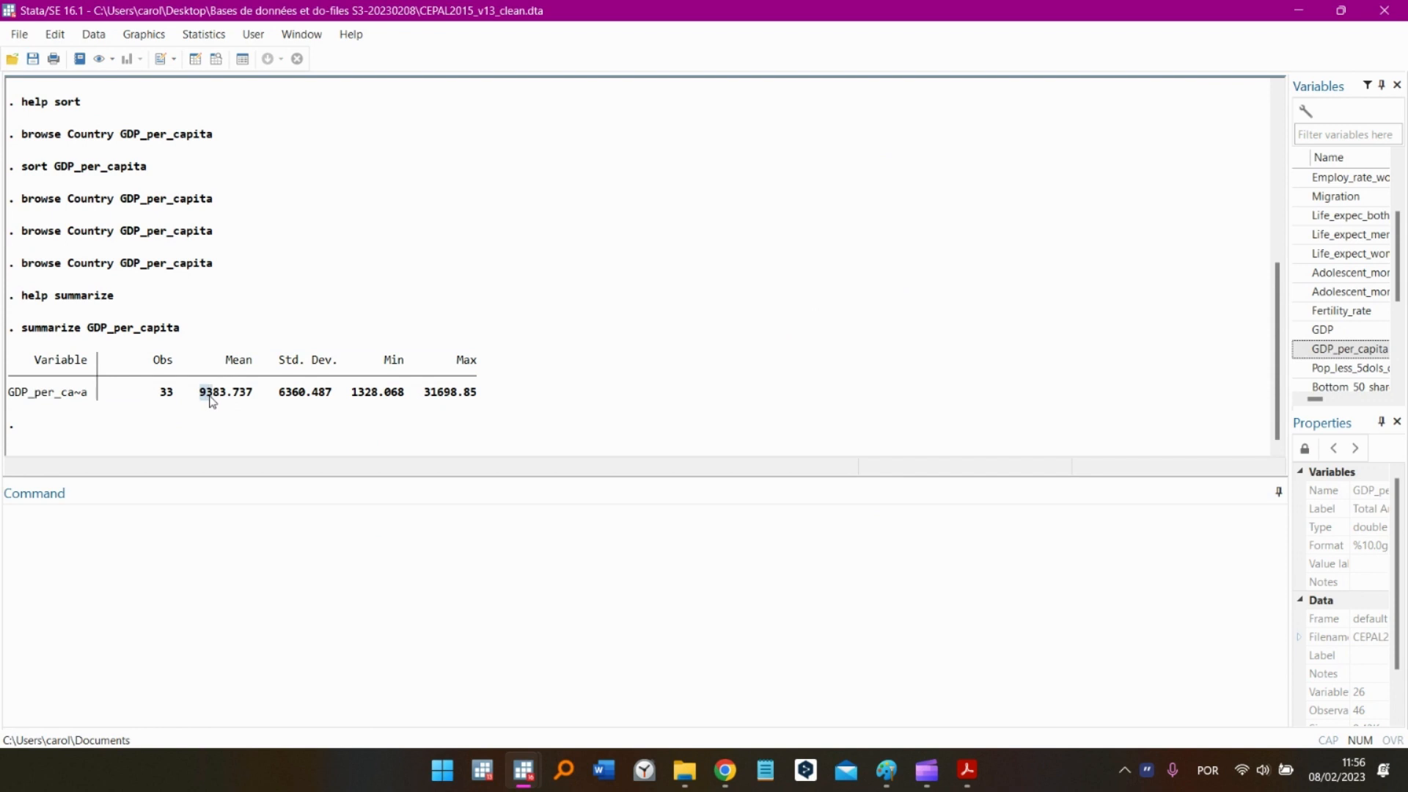
{"action": "left_click_drag", "start_coordinate": [210, 397], "coordinate": [225, 397]}
{"action": "left_click", "coordinate": [220, 398]}
{"action": "left_click_drag", "start_coordinate": [281, 367], "coordinate": [304, 399]}
{"action": "left_click", "coordinate": [283, 402]}
{"action": "left_click_drag", "start_coordinate": [274, 392], "coordinate": [377, 398]}
{"action": "left_click", "coordinate": [311, 401]}
{"action": "left_click", "coordinate": [311, 401]}
{"action": "left_click", "coordinate": [332, 411]}
{"action": "left_click_drag", "start_coordinate": [454, 364], "coordinate": [455, 400]}
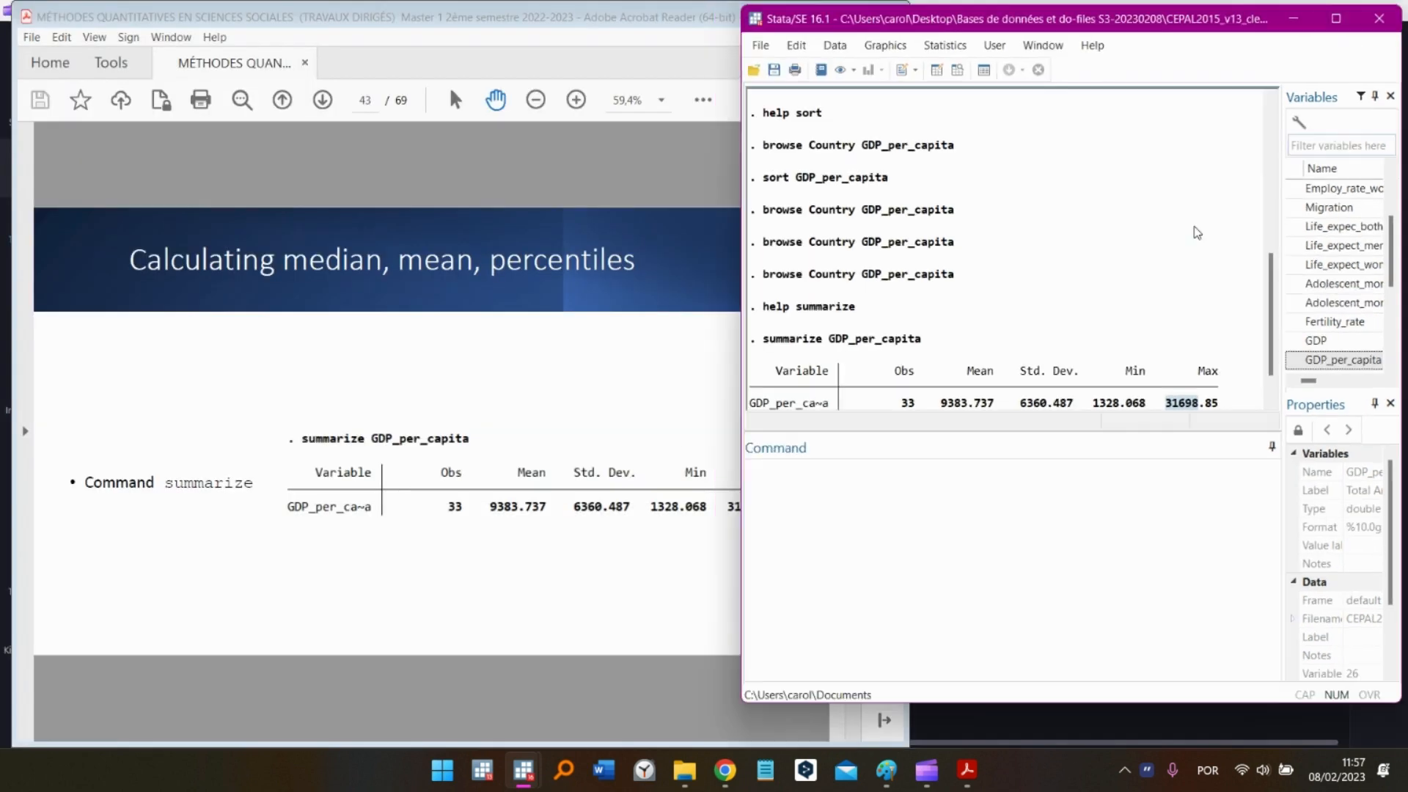
Restore the Stata window, run help summarize again, and highlight the Menu path before closing the help page
{"action": "left_click", "coordinate": [1341, 11]}
{"action": "left_click", "coordinate": [864, 586]}
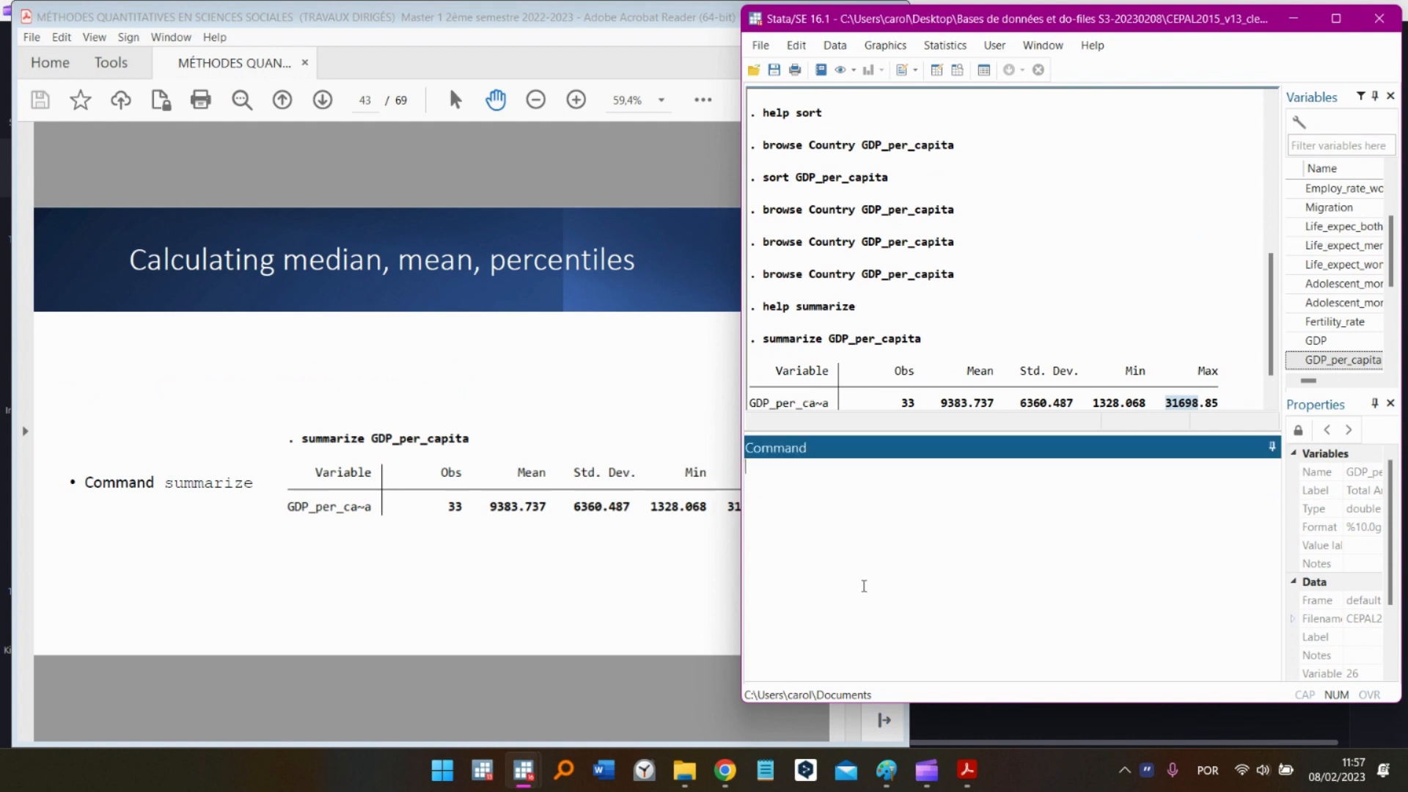
{"action": "type", "text": "help summarize"}
{"action": "key", "text": "Return"}
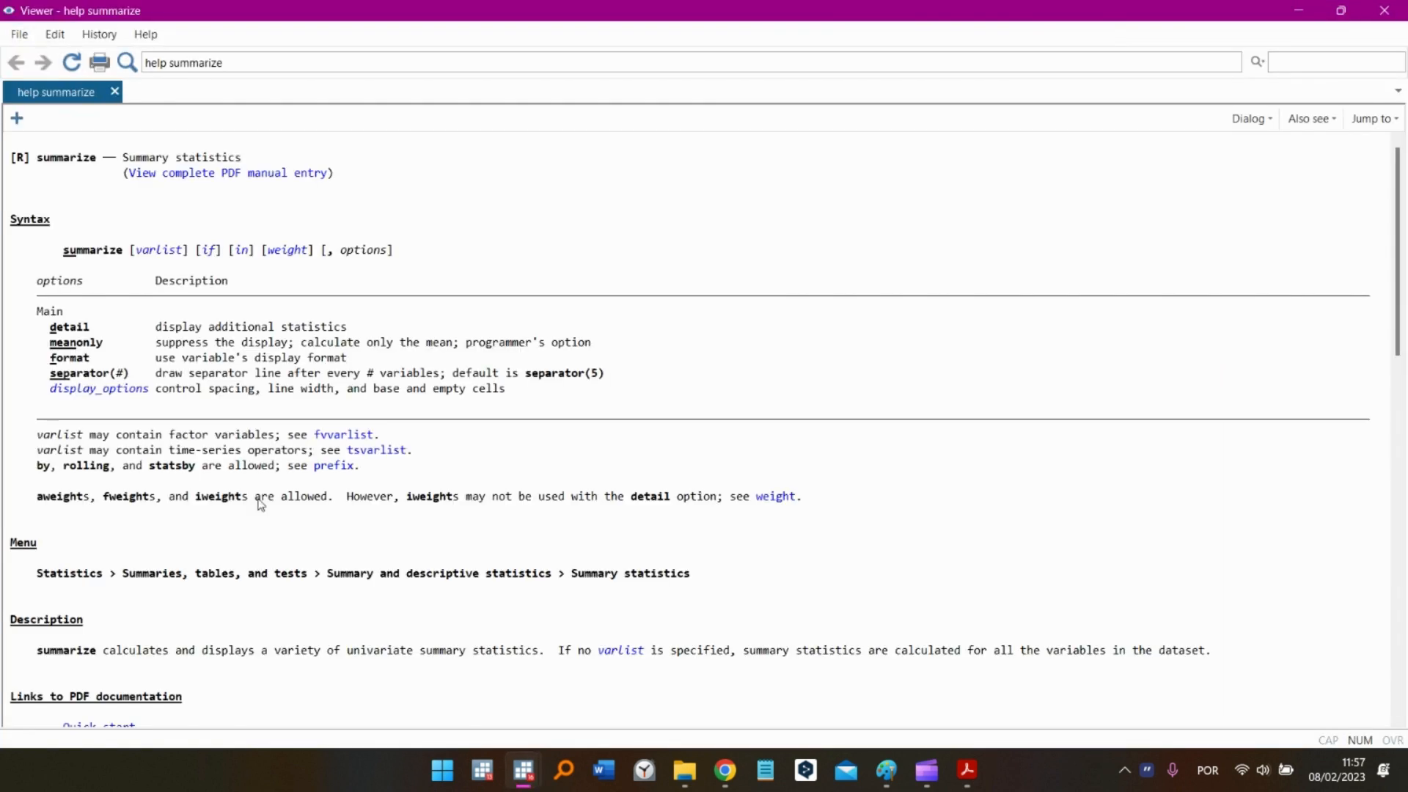
{"action": "left_click_drag", "start_coordinate": [31, 574], "coordinate": [682, 587]}
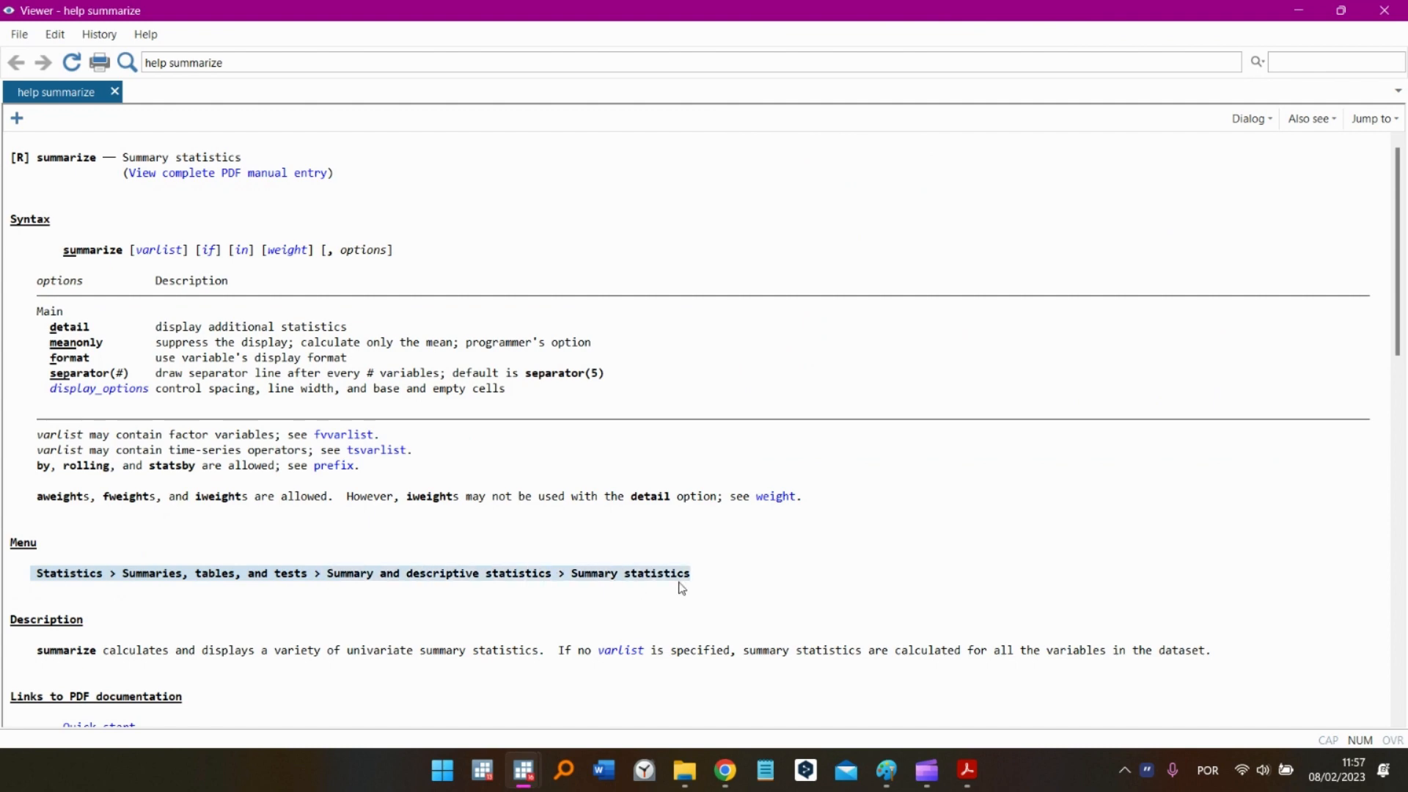
{"action": "left_click", "coordinate": [1383, 13]}
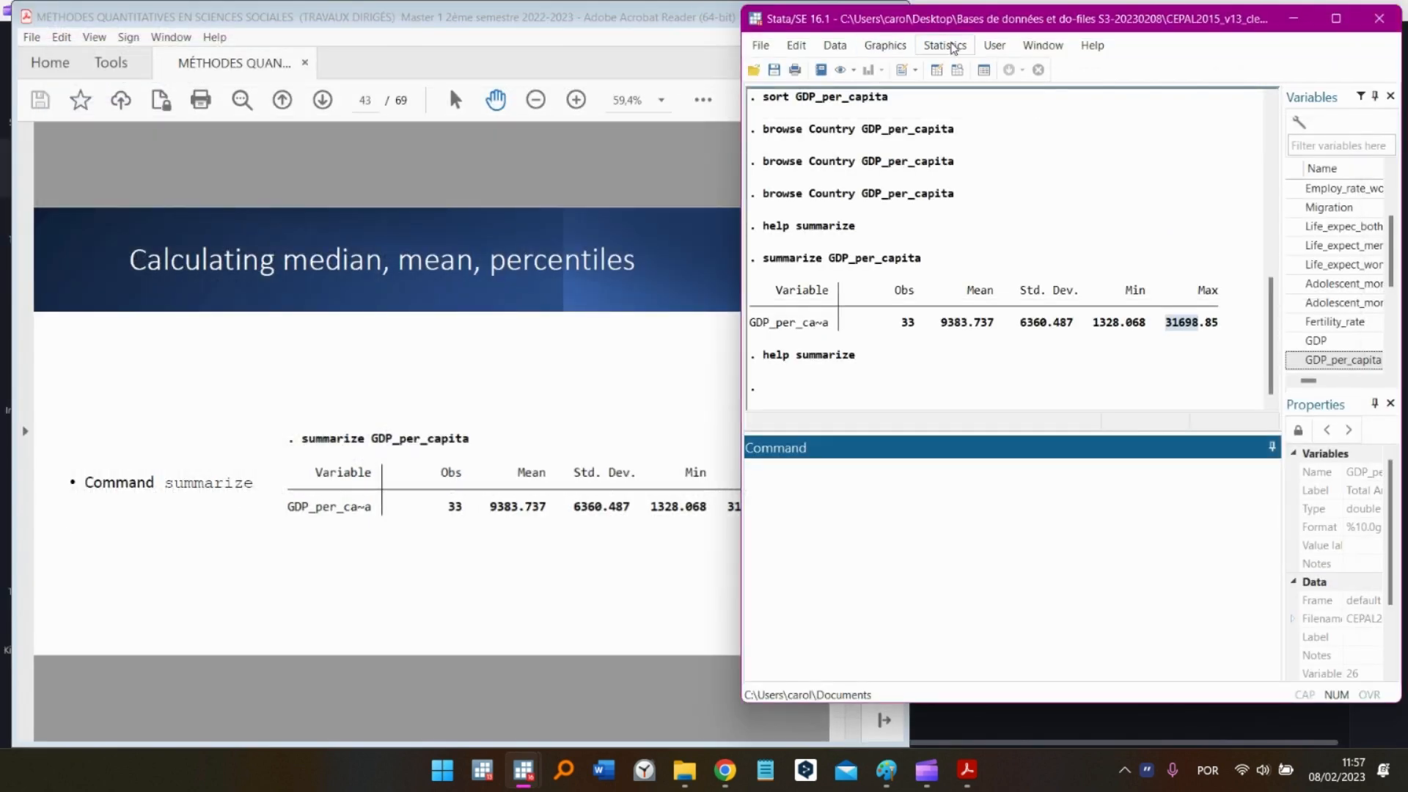
Open the summarize - Summary statistics dialog, look over its variables and display options, and close it without submitting
{"action": "left_click", "coordinate": [961, 53]}
{"action": "mouse_move", "coordinate": [969, 76]}
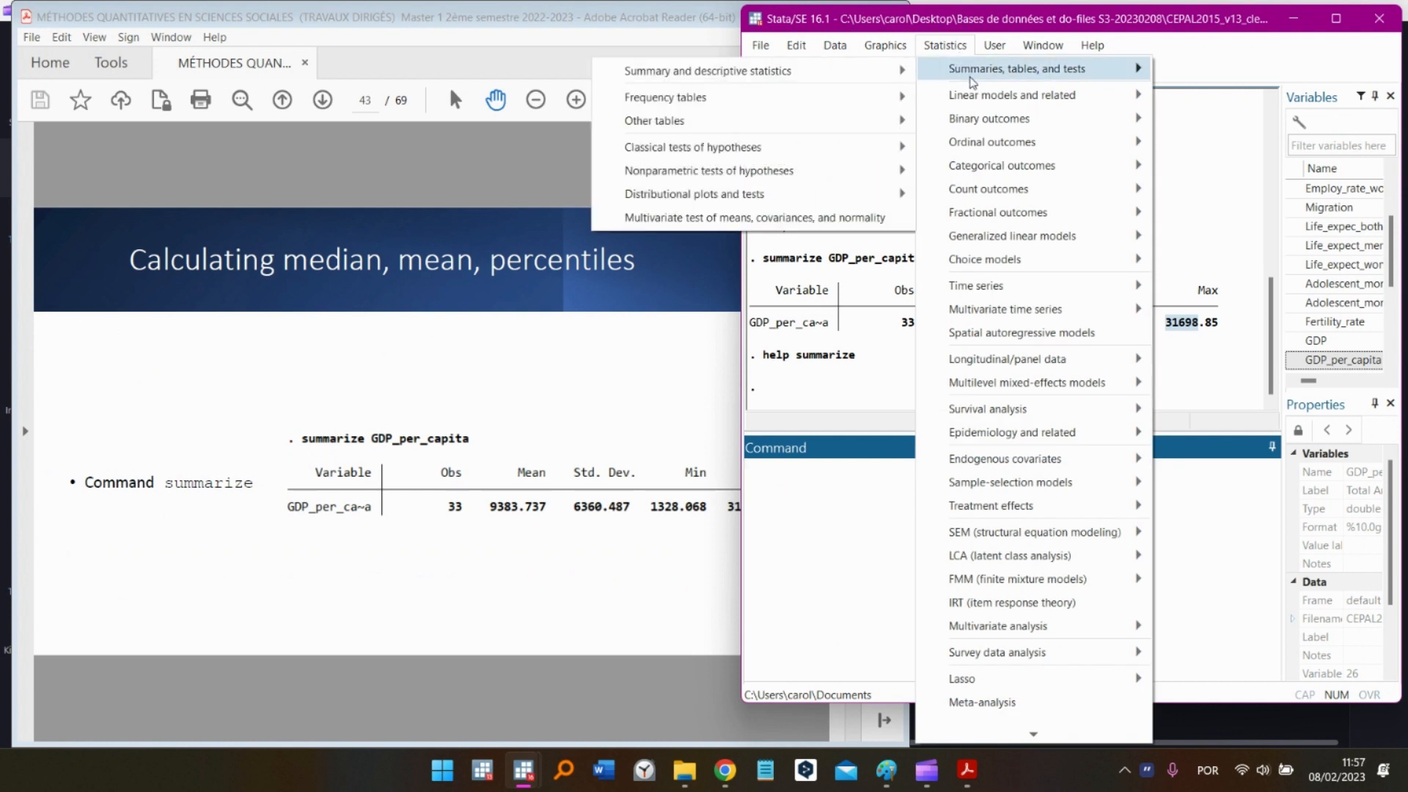
{"action": "mouse_move", "coordinate": [853, 82]}
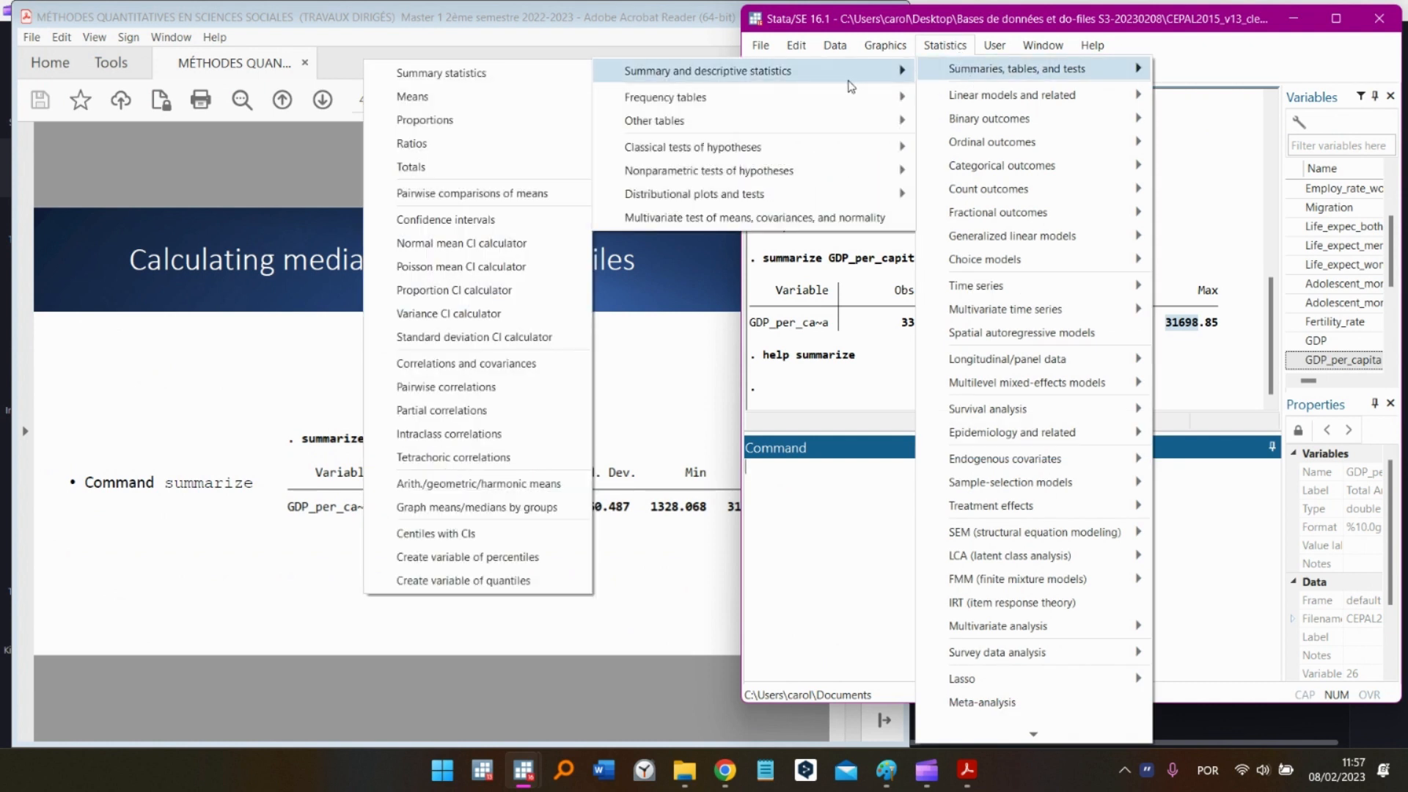
{"action": "left_click", "coordinate": [469, 79]}
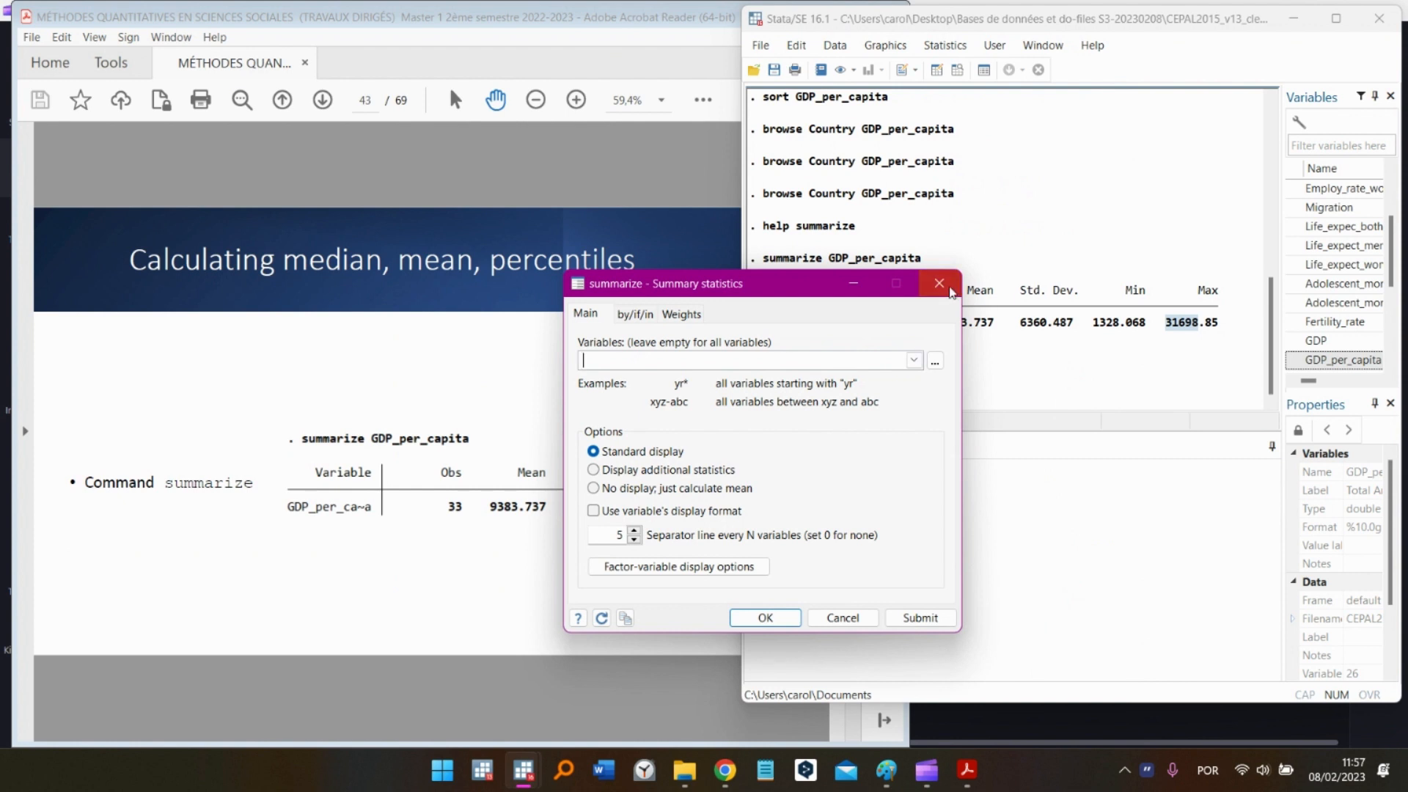
{"action": "left_click", "coordinate": [939, 284]}
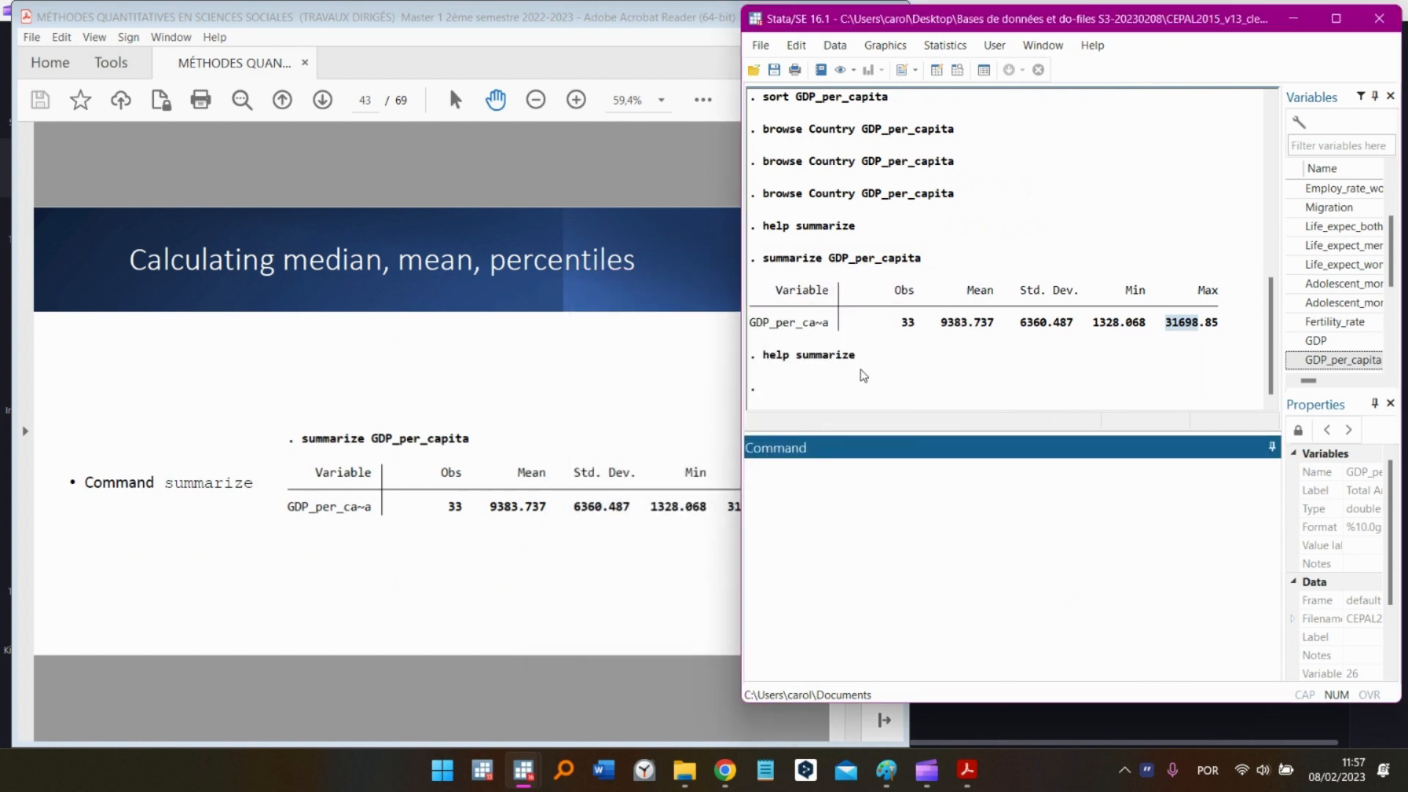
Highlight the executed summarize GDP_per_capita command, and switch to Acrobat to view slides 45 and 46 on the detail option
{"action": "left_click_drag", "start_coordinate": [759, 262], "coordinate": [932, 269]}
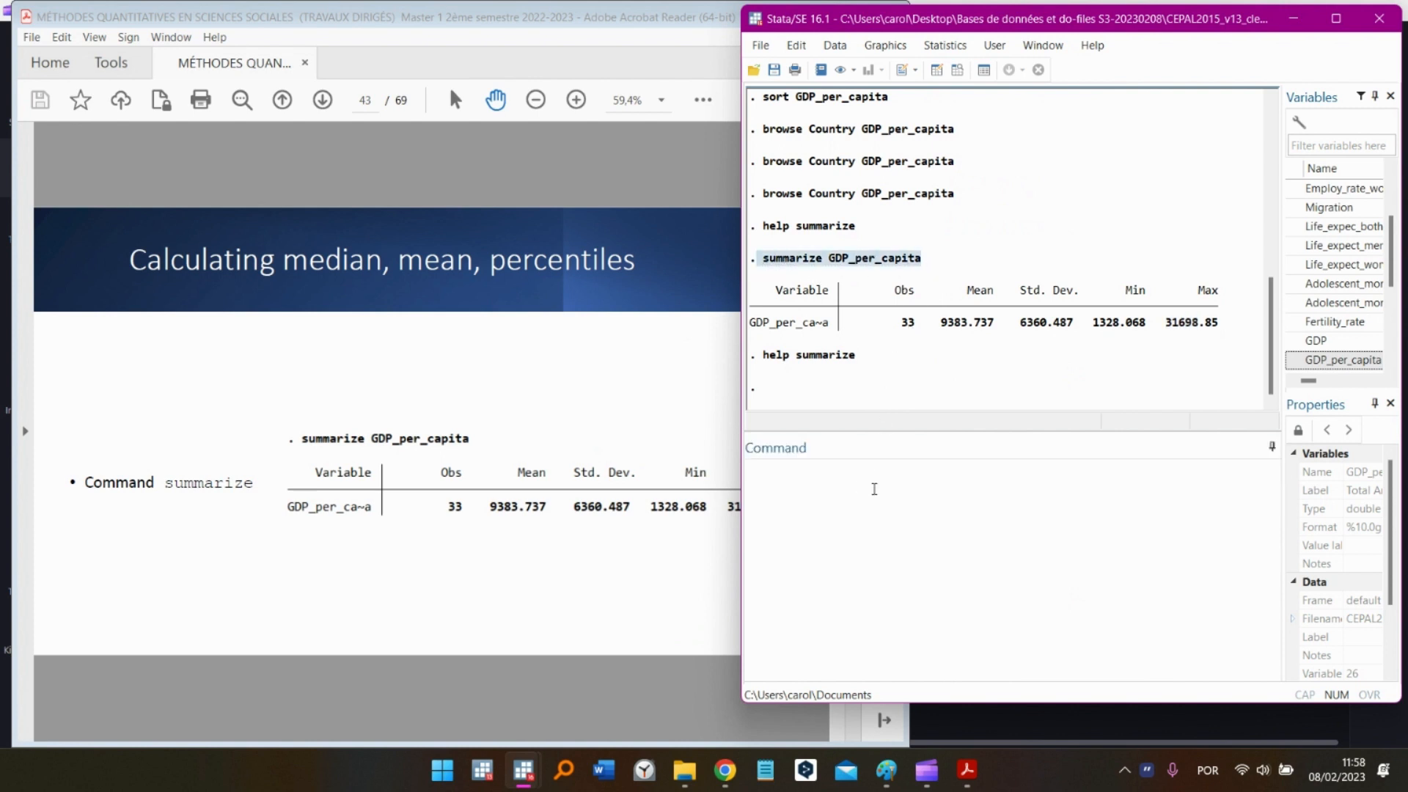
{"action": "left_click", "coordinate": [877, 496]}
{"action": "left_click", "coordinate": [570, 538]}
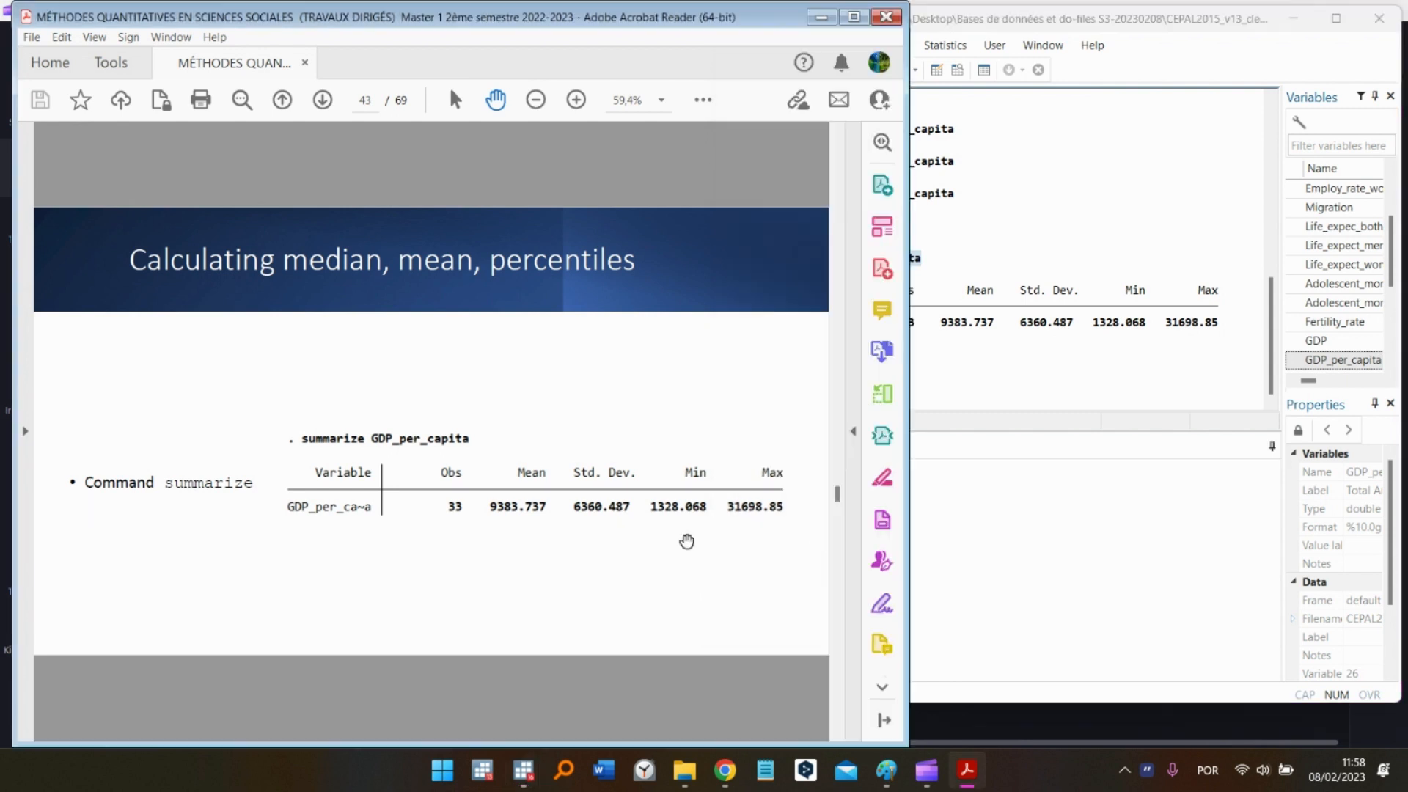
{"action": "scroll", "coordinate": [841, 570], "scroll_direction": "down", "scroll_amount": 2}
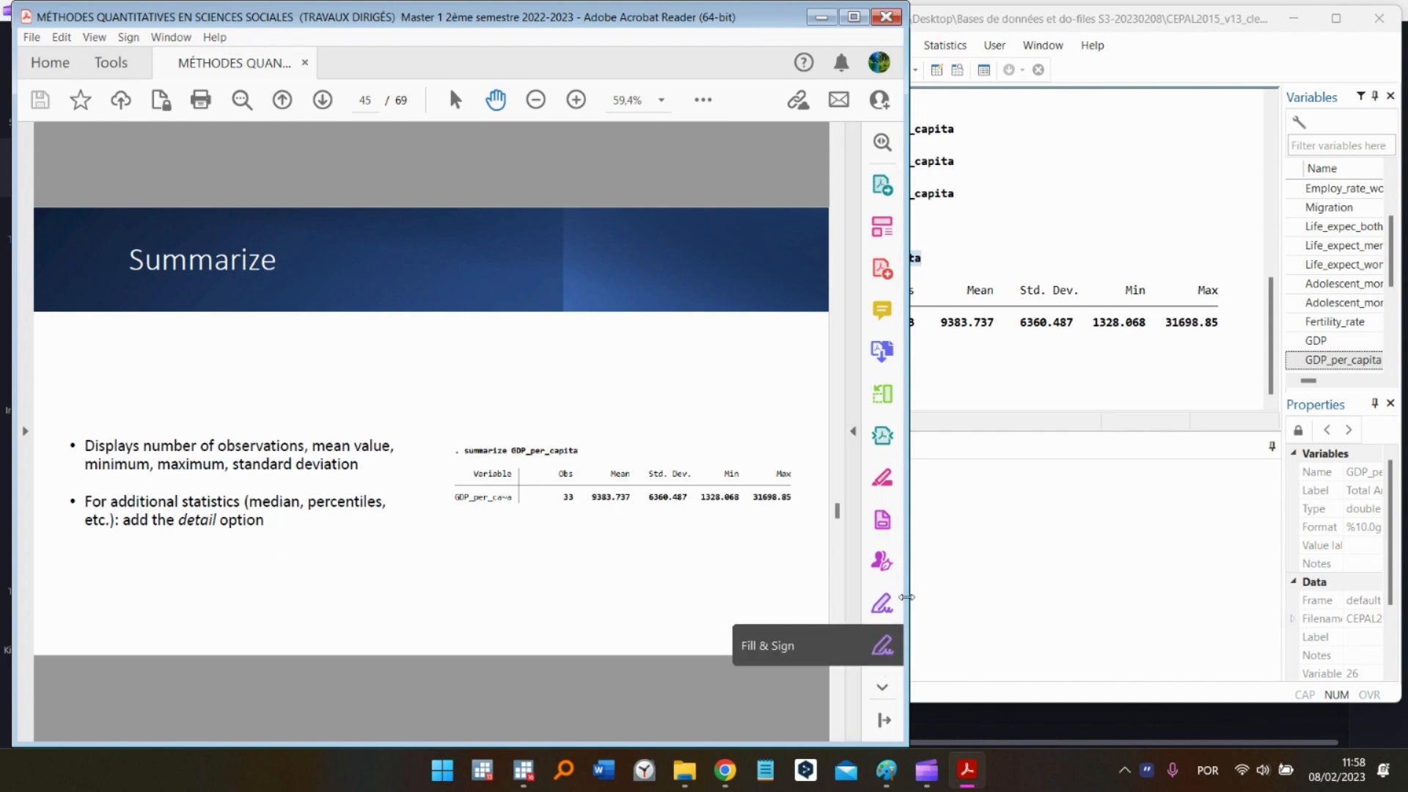
{"action": "left_click", "coordinate": [973, 561]}
{"action": "left_click", "coordinate": [607, 574]}
{"action": "scroll", "coordinate": [841, 633], "scroll_direction": "down", "scroll_amount": 1}
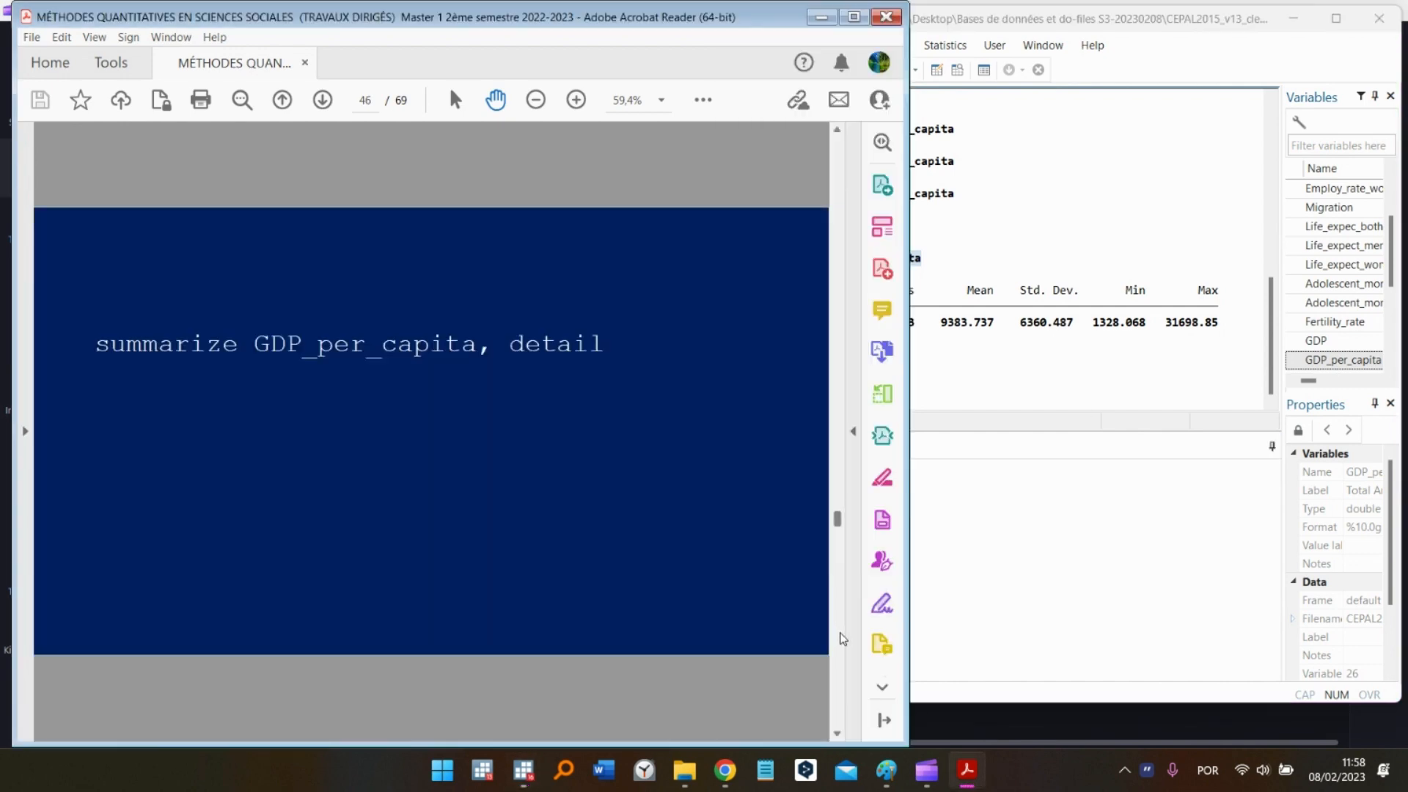
Switch to Stata, run summarize GDP_per_capita, detail in the maximized window, and highlight the mean in the output
{"action": "left_click", "coordinate": [1006, 591]}
{"action": "left_click", "coordinate": [1335, 18]}
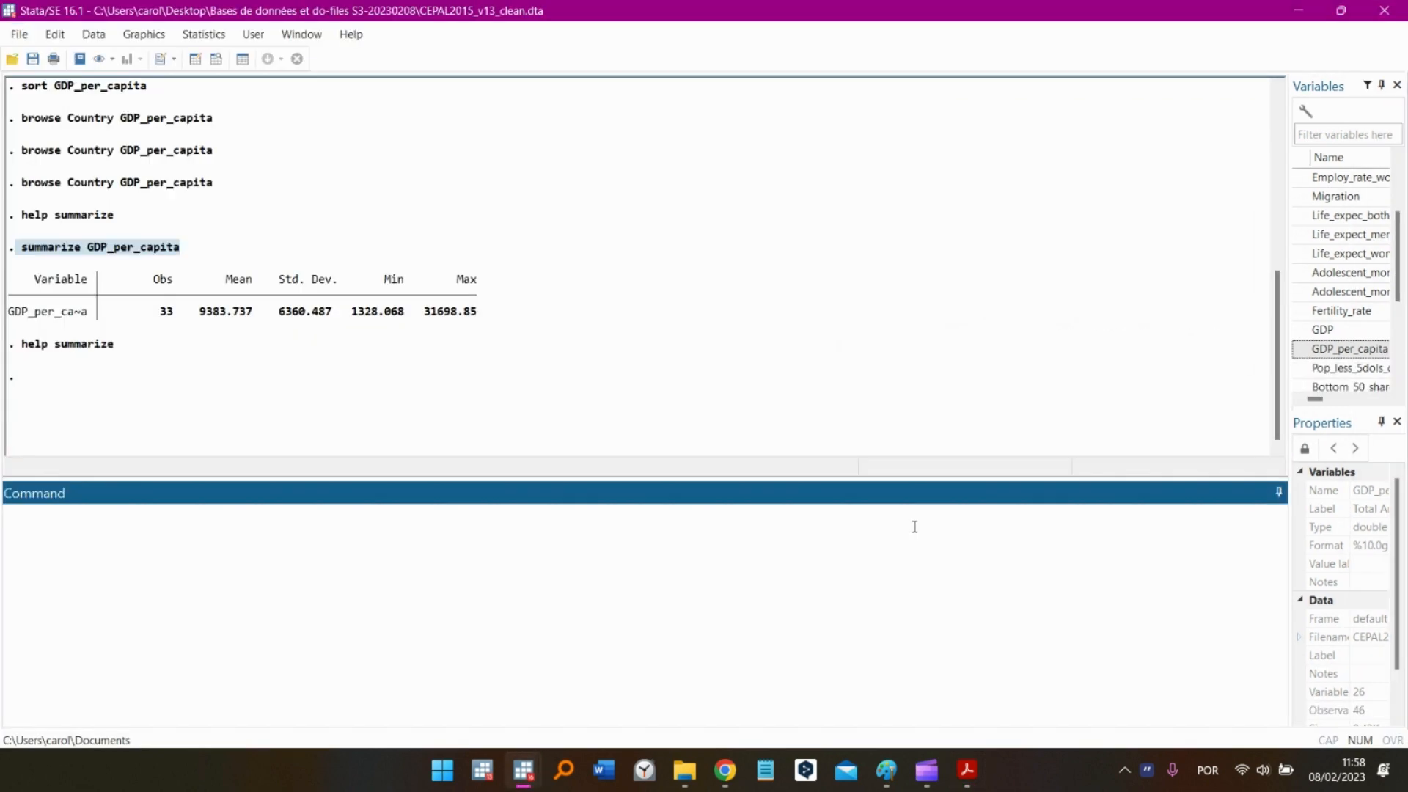
{"action": "left_click", "coordinate": [303, 252]}
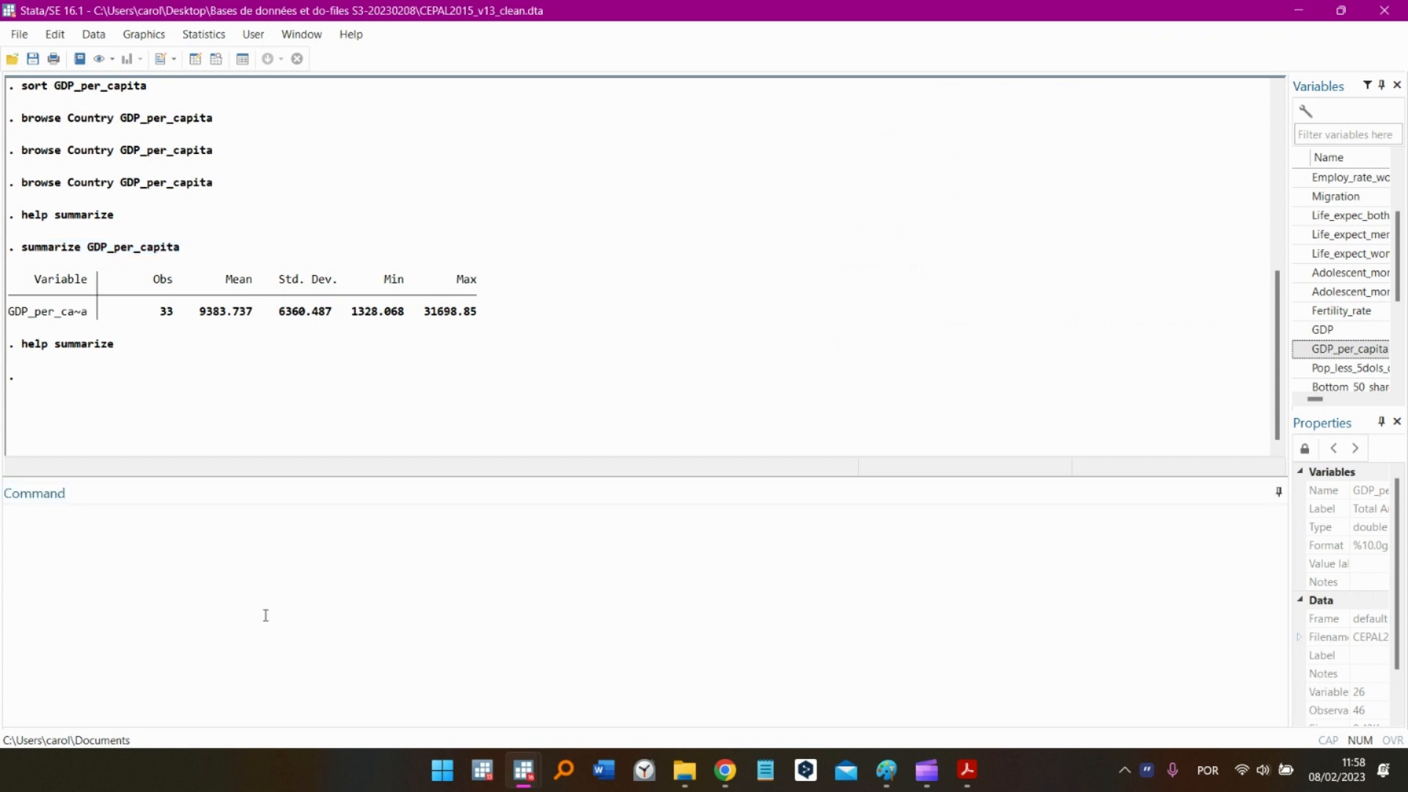
{"action": "left_click", "coordinate": [254, 633]}
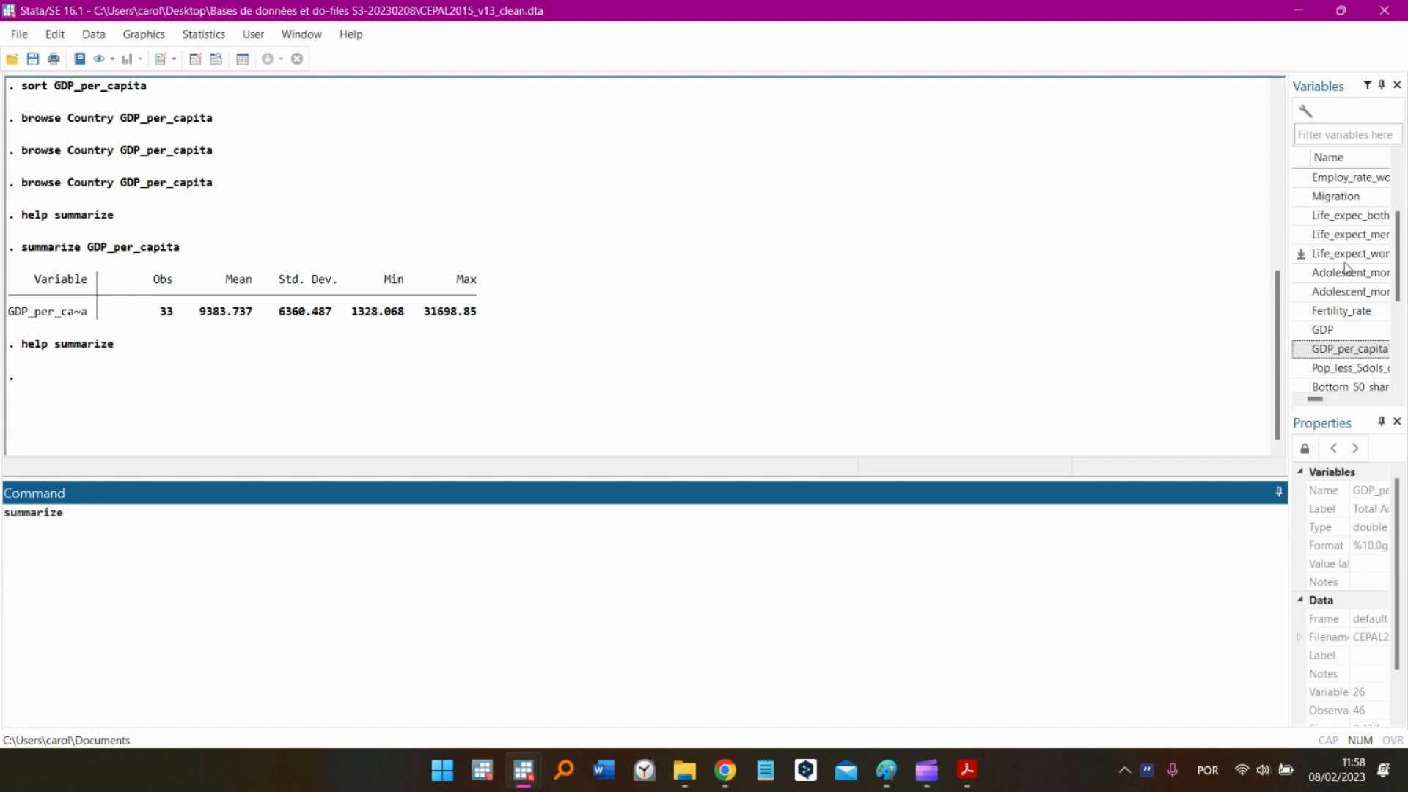
{"action": "left_click", "coordinate": [1367, 355]}
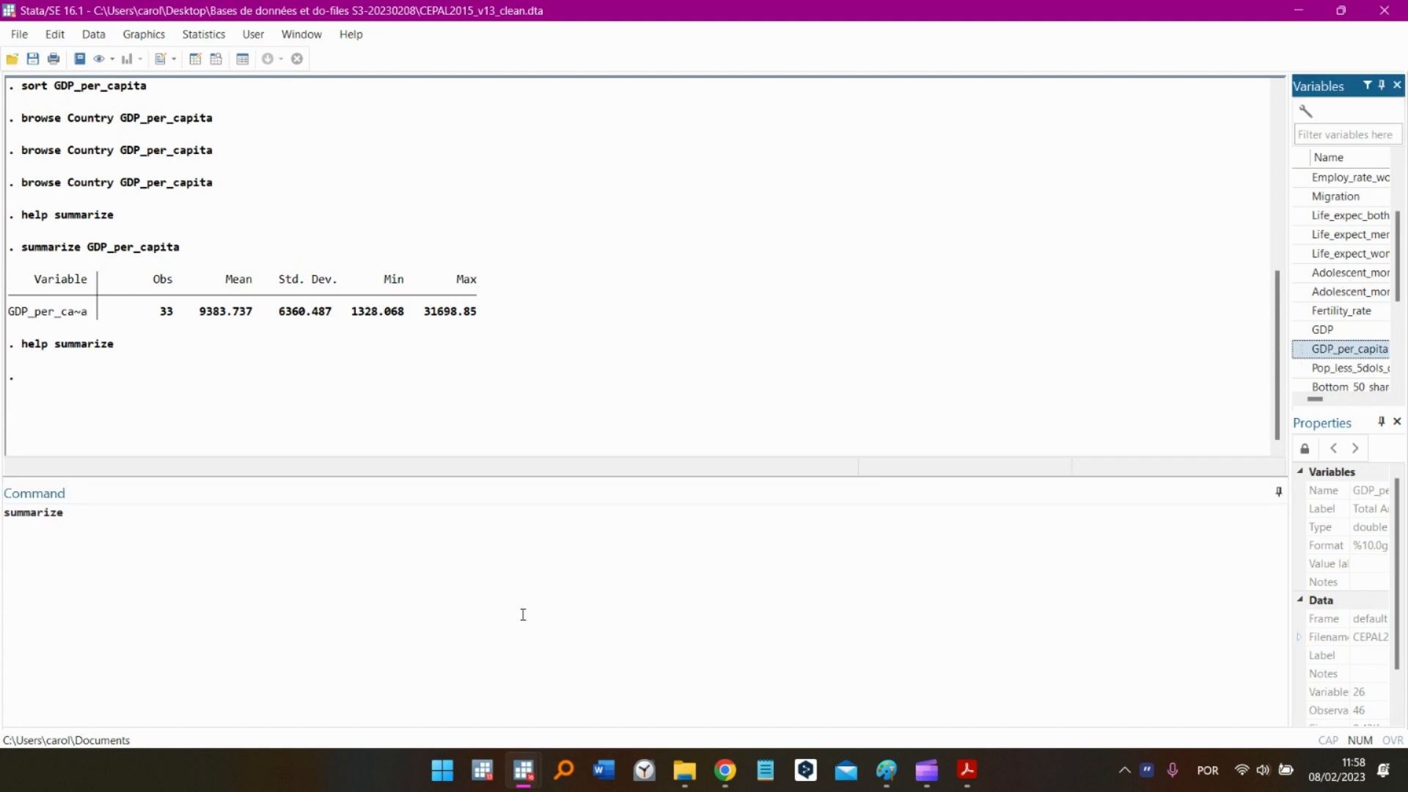
{"action": "double_click", "coordinate": [1366, 355]}
{"action": "left_click", "coordinate": [1347, 13]}
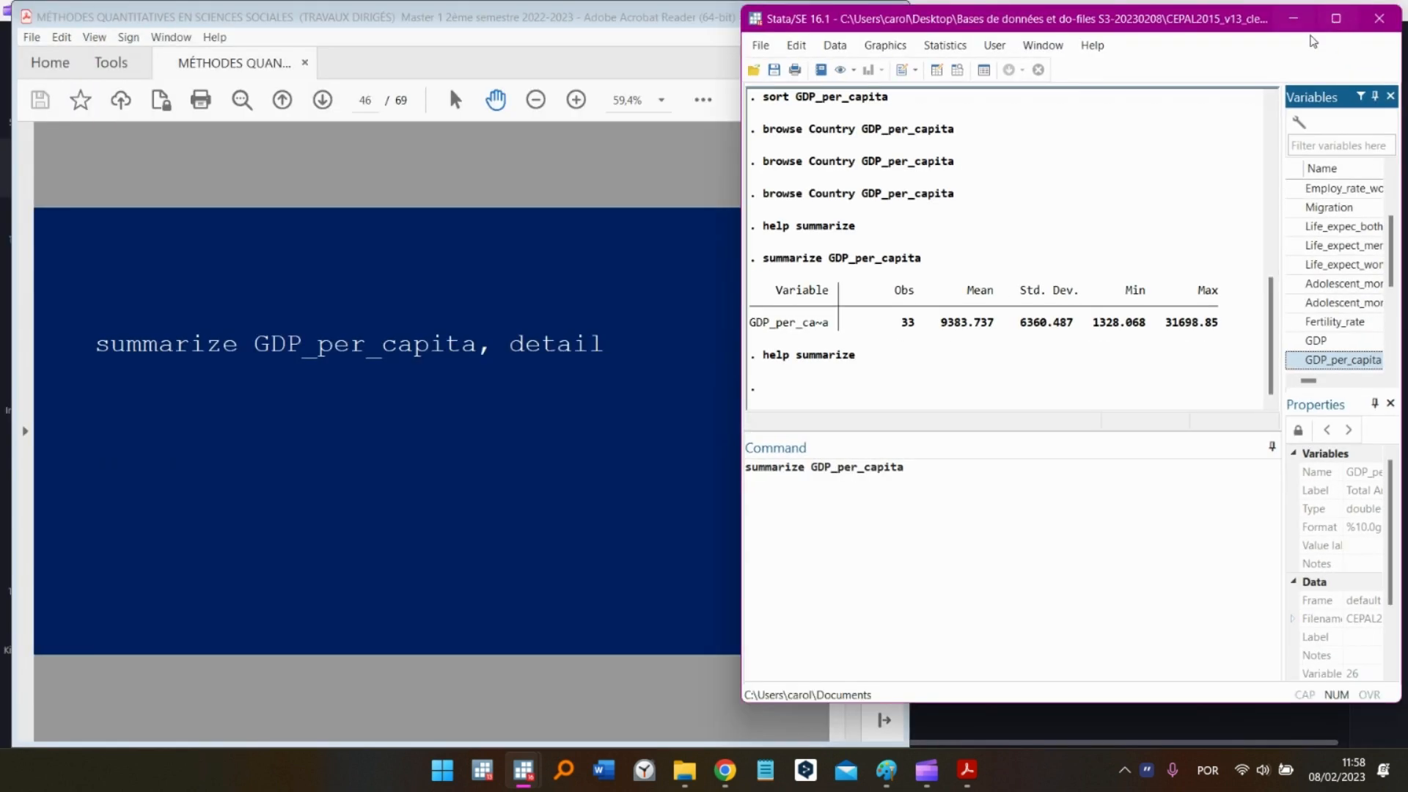
{"action": "left_click", "coordinate": [1349, 21]}
{"action": "left_click", "coordinate": [228, 567]}
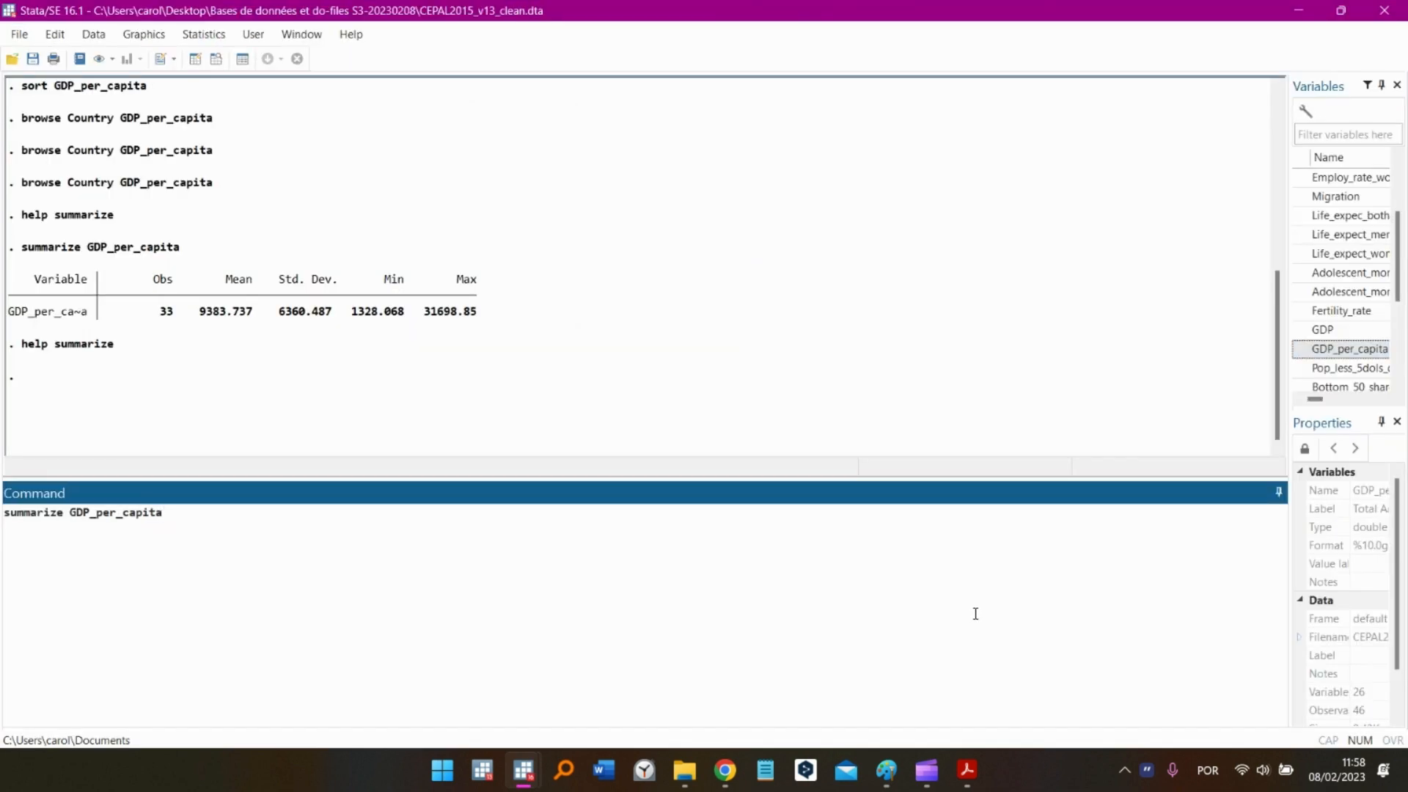
{"action": "type", "text": ", detail"}
{"action": "key", "text": "Return"}
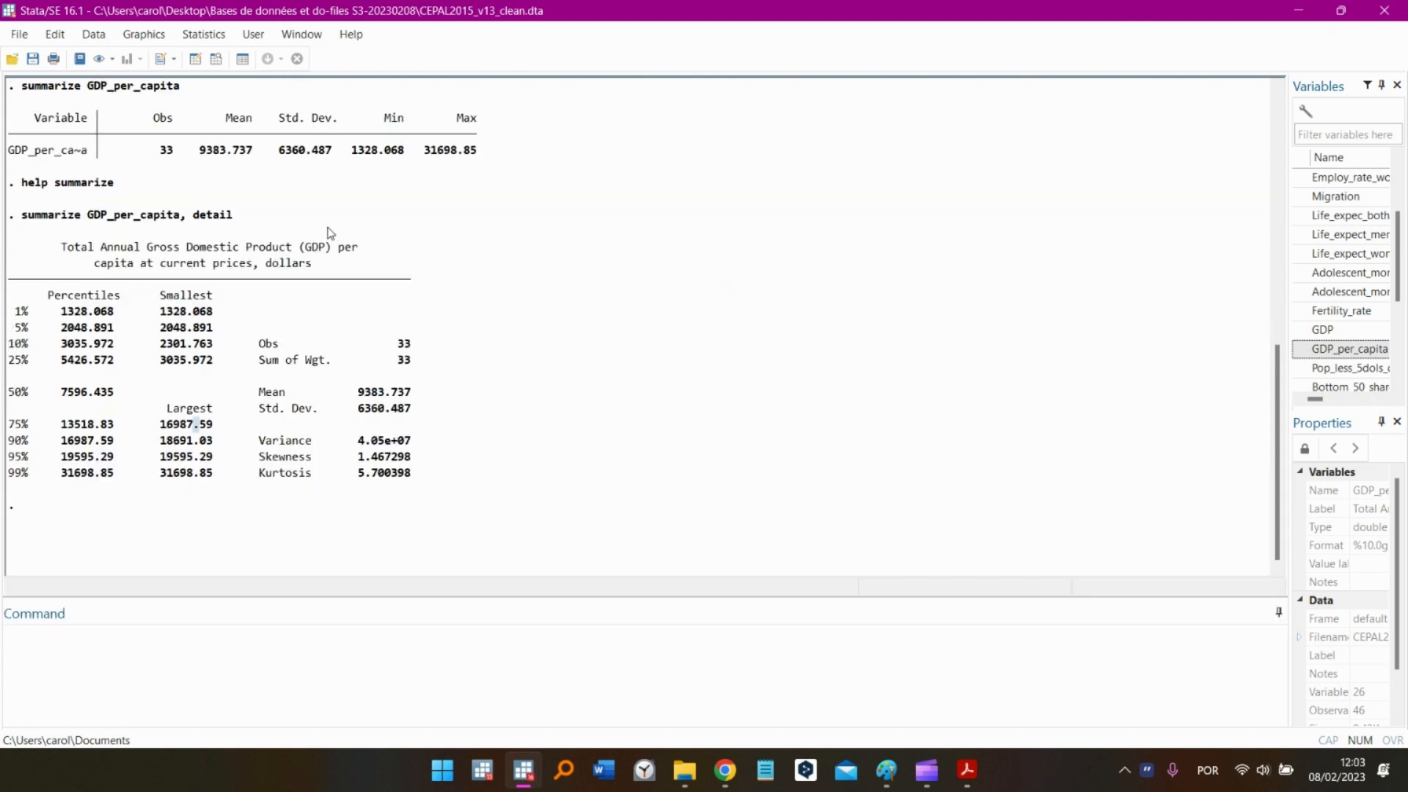
{"action": "left_click_drag", "start_coordinate": [352, 392], "coordinate": [414, 396]}
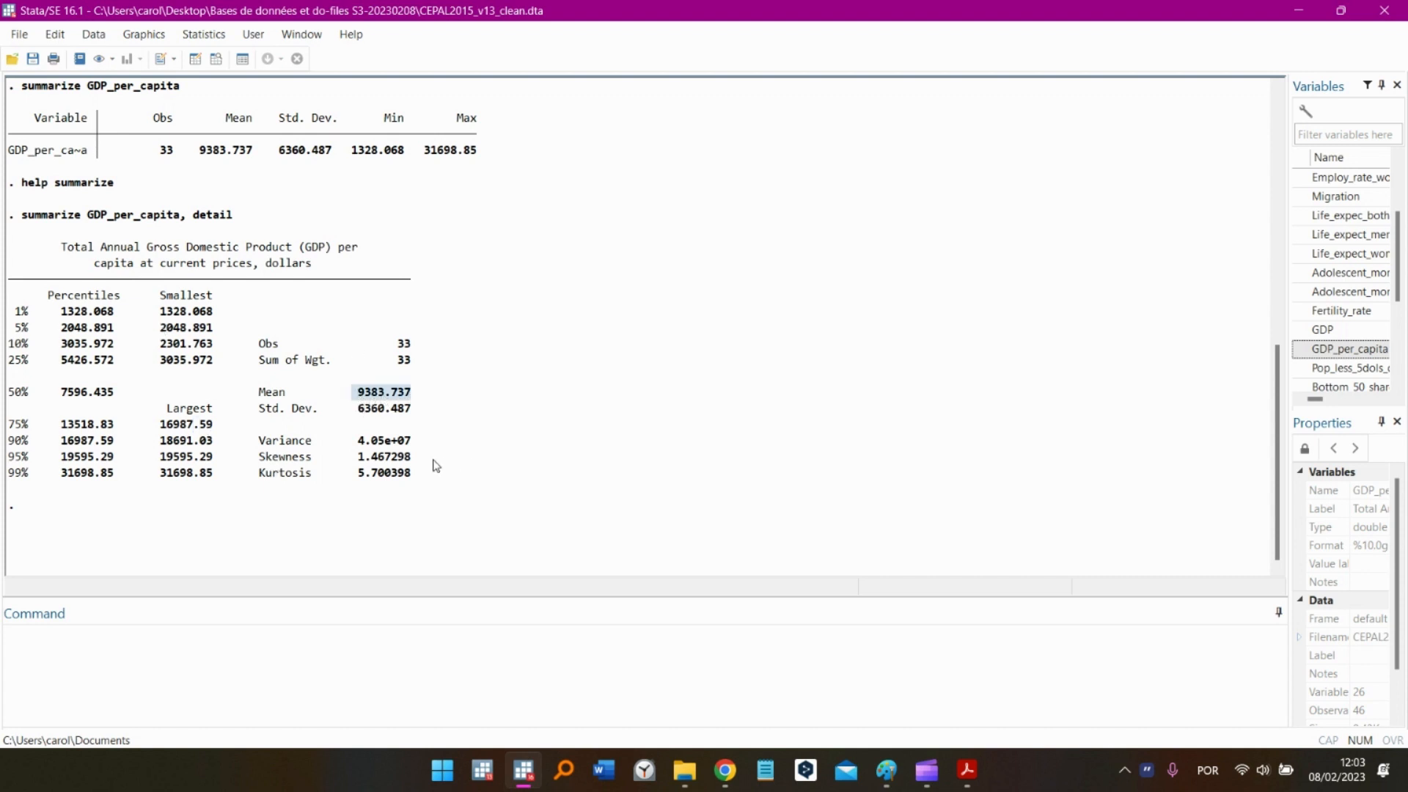
Highlight the first value under Smallest, the last value under Largest, and the standard deviation in the detailed summary output
{"action": "left_click", "coordinate": [162, 319]}
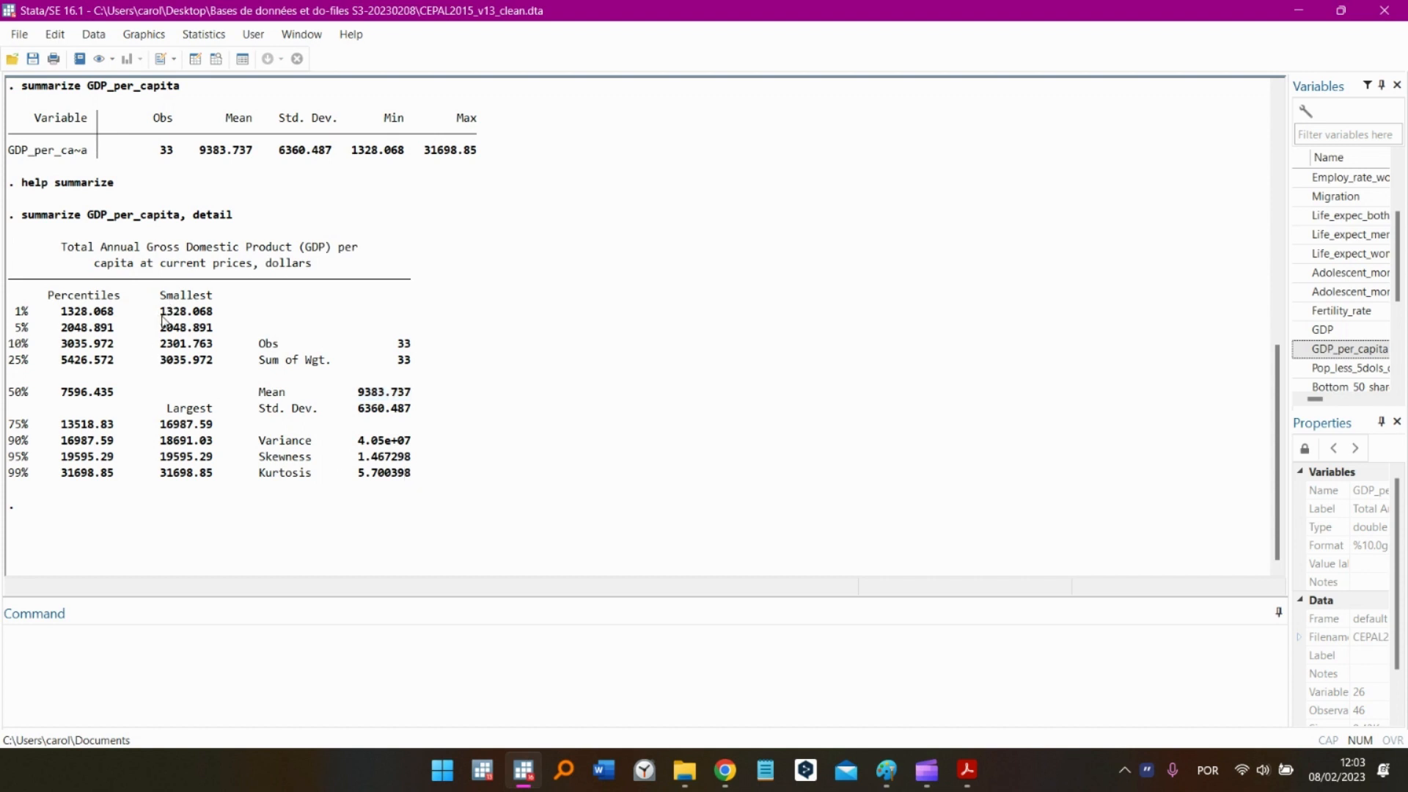
{"action": "left_click_drag", "start_coordinate": [162, 319], "coordinate": [225, 323]}
{"action": "left_click_drag", "start_coordinate": [218, 477], "coordinate": [150, 474]}
{"action": "left_click", "coordinate": [532, 350]}
{"action": "left_click_drag", "start_coordinate": [355, 409], "coordinate": [427, 415]}
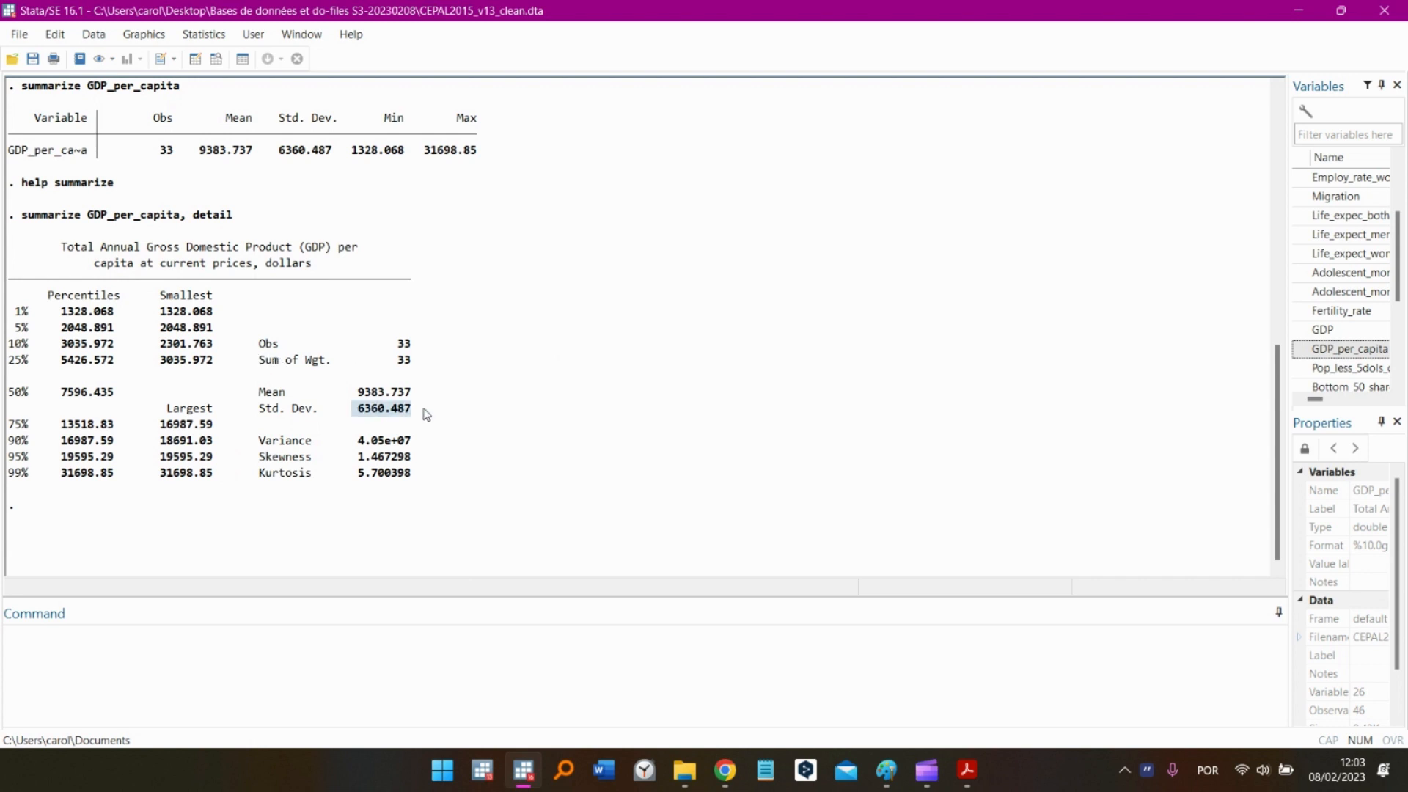
{"action": "left_click", "coordinate": [514, 444]}
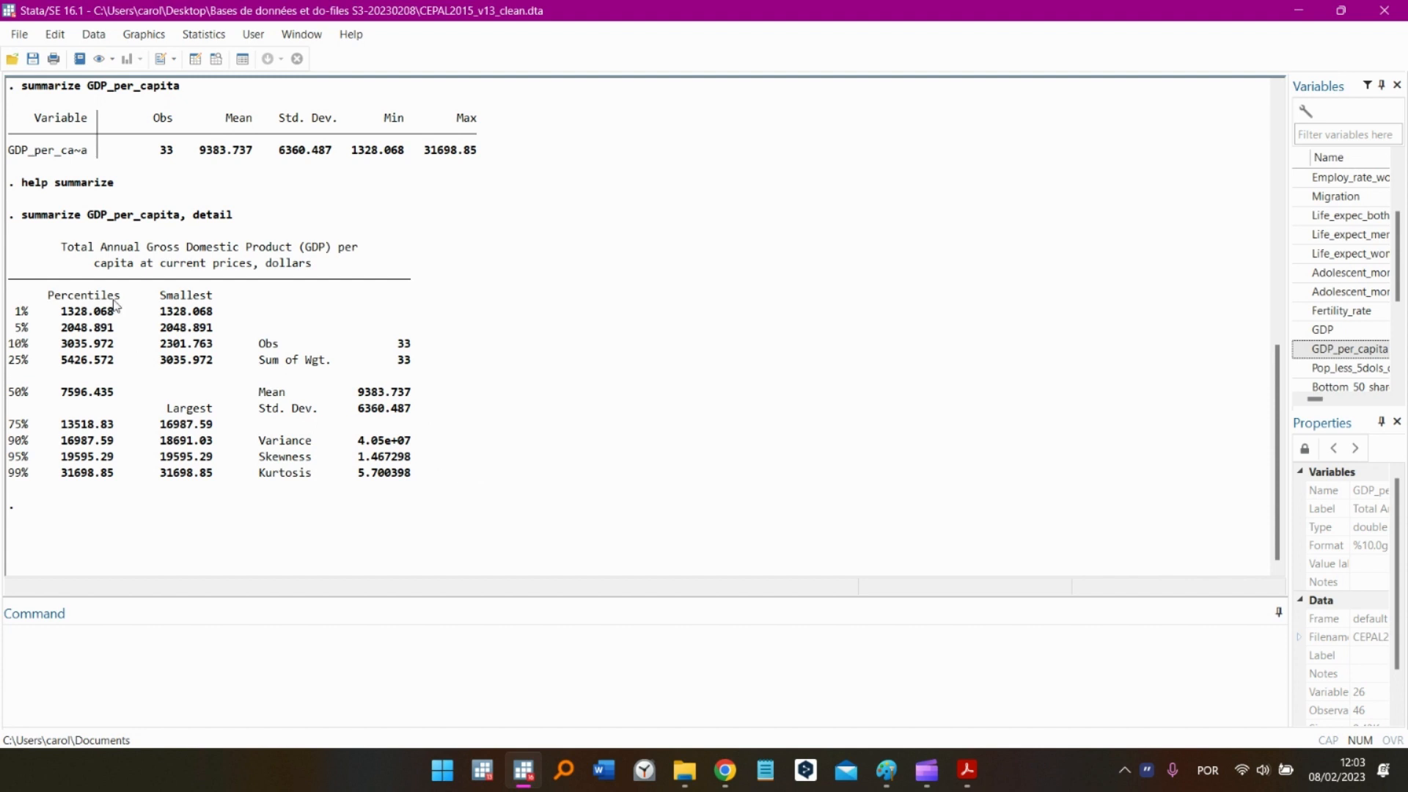
Highlight the Percentiles heading, display the command History window, and narrow it to a slim column beside the results
{"action": "left_click_drag", "start_coordinate": [48, 295], "coordinate": [126, 308]}
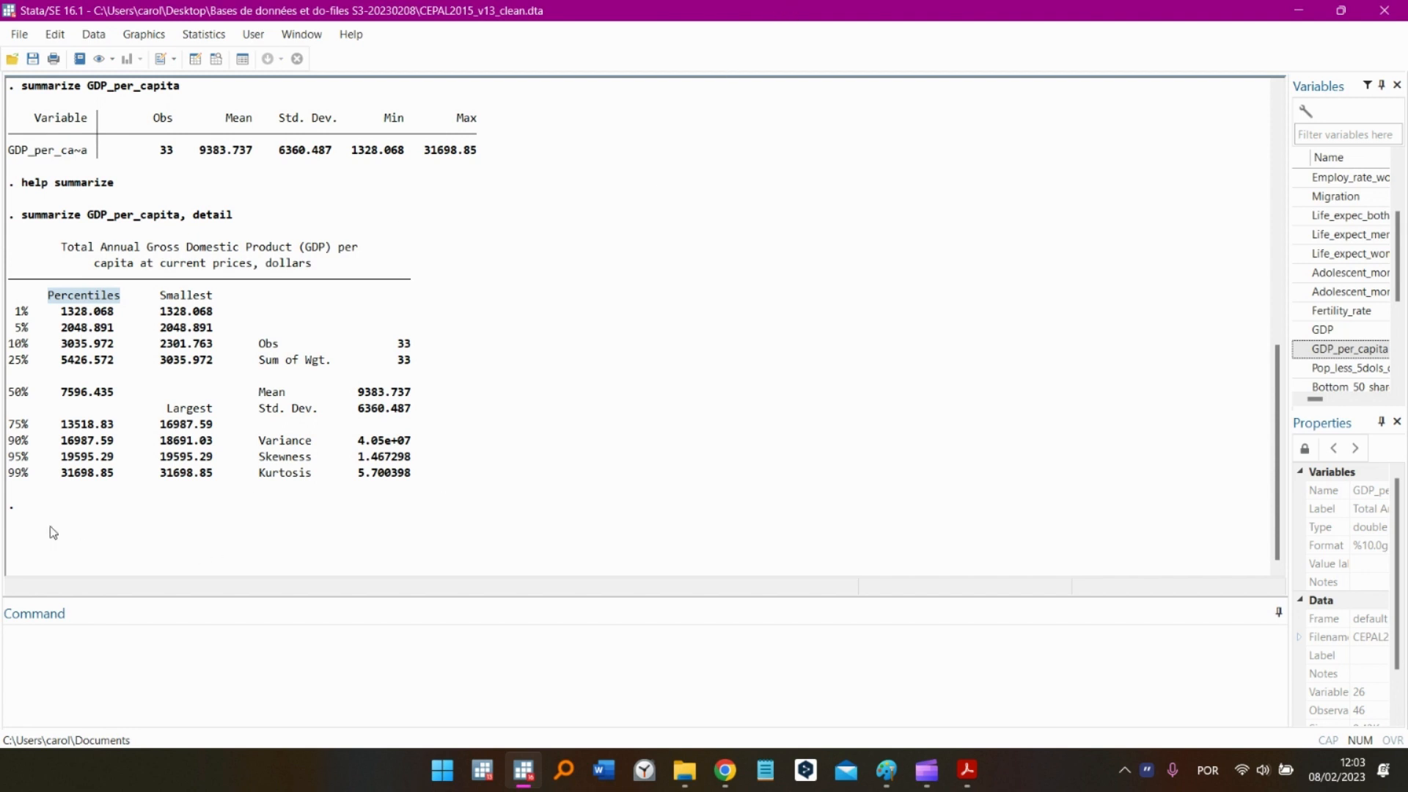
{"action": "left_click", "coordinate": [300, 34]}
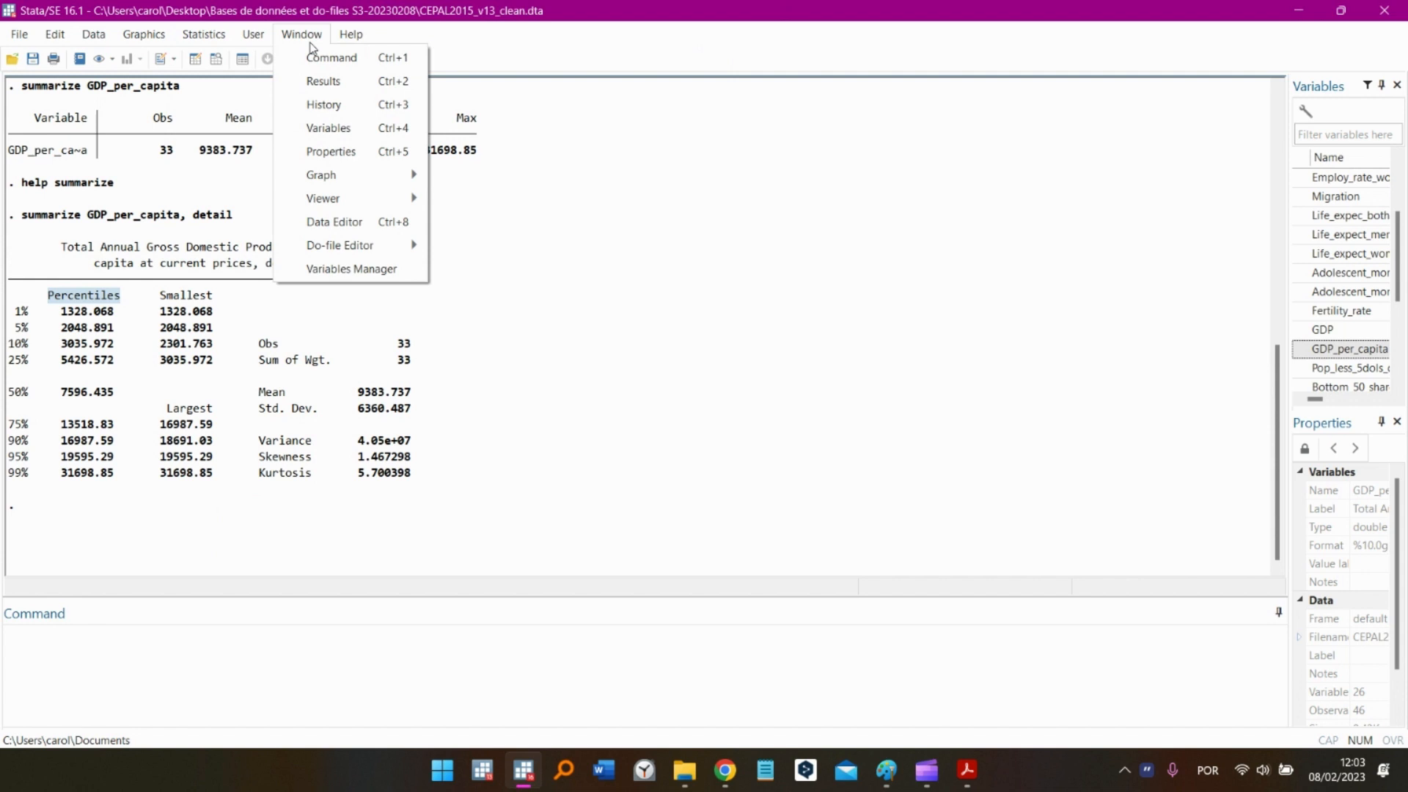
{"action": "left_click", "coordinate": [338, 110]}
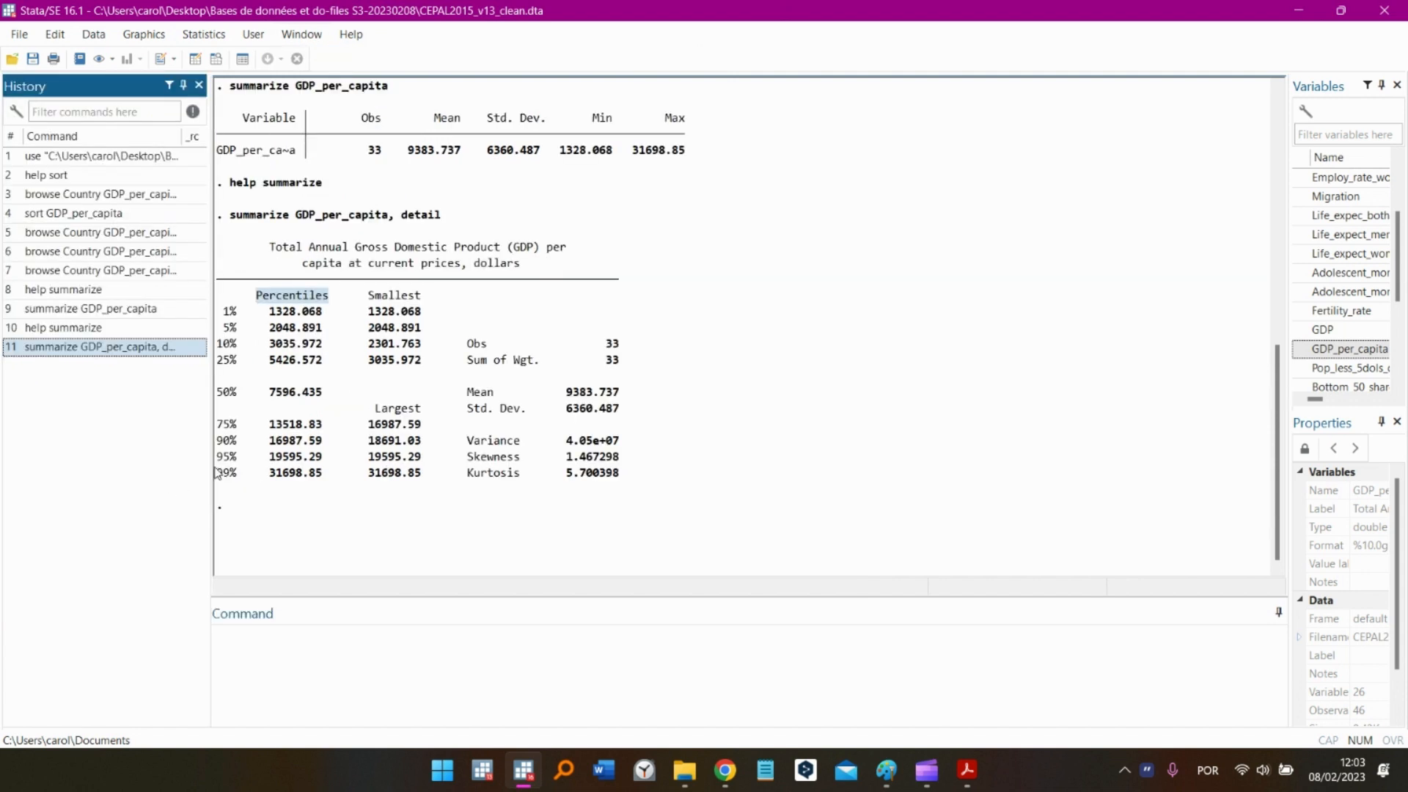
{"action": "left_click_drag", "start_coordinate": [209, 467], "coordinate": [97, 467]}
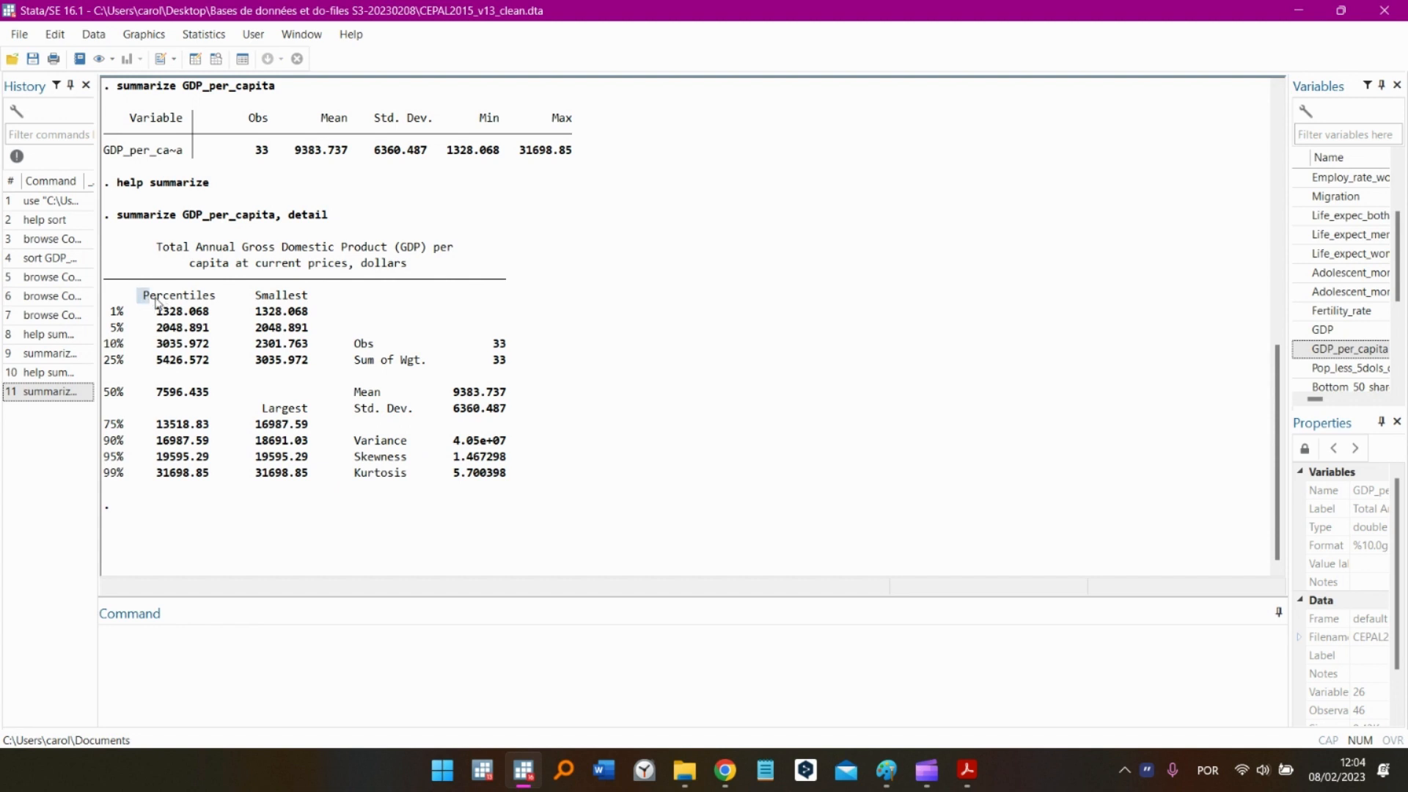
Highlight the Percentiles heading and the 1% percentile value to examine how the percentile column is laid out
{"action": "left_click_drag", "start_coordinate": [141, 297], "coordinate": [223, 308]}
{"action": "left_click", "coordinate": [212, 372]}
{"action": "left_click_drag", "start_coordinate": [116, 294], "coordinate": [212, 301]}
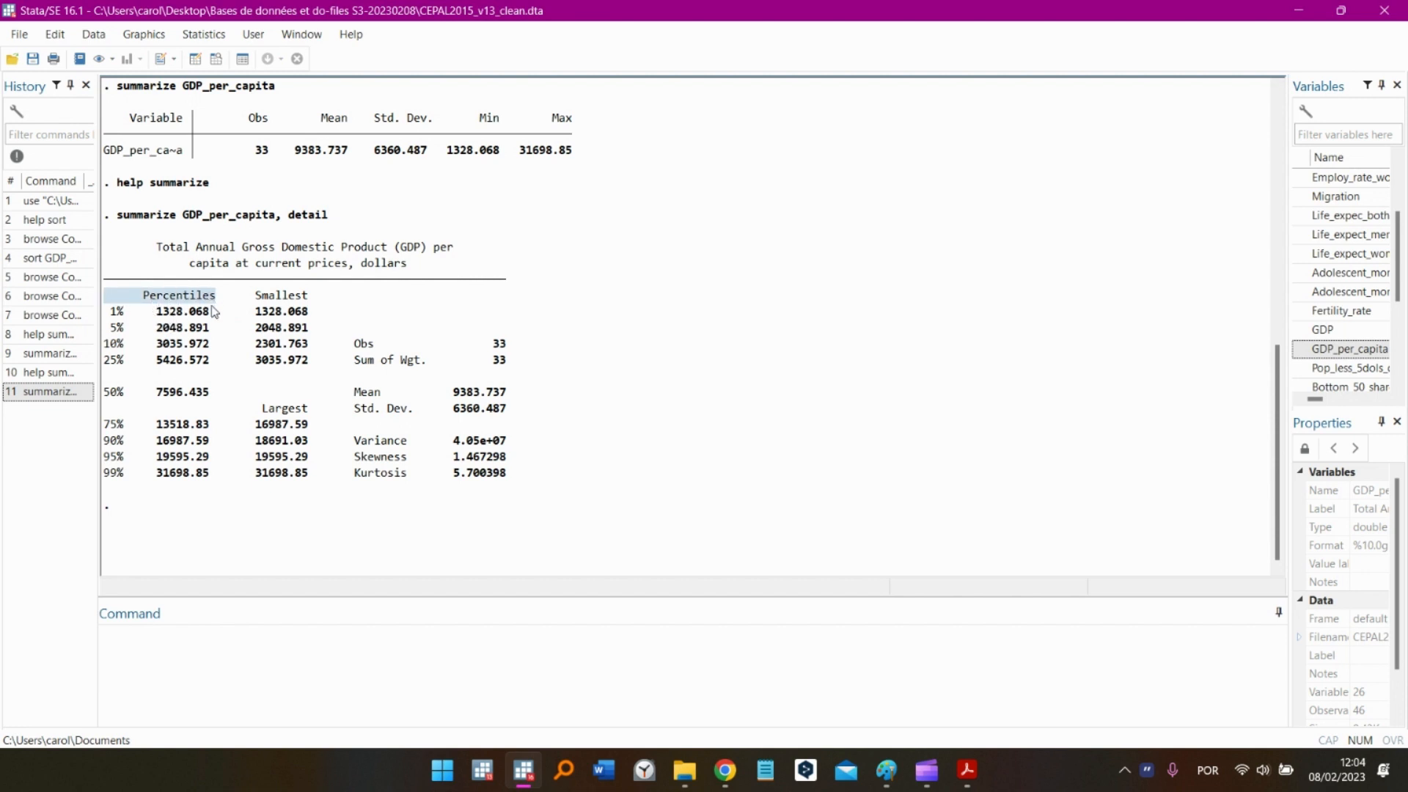
{"action": "left_click", "coordinate": [170, 551]}
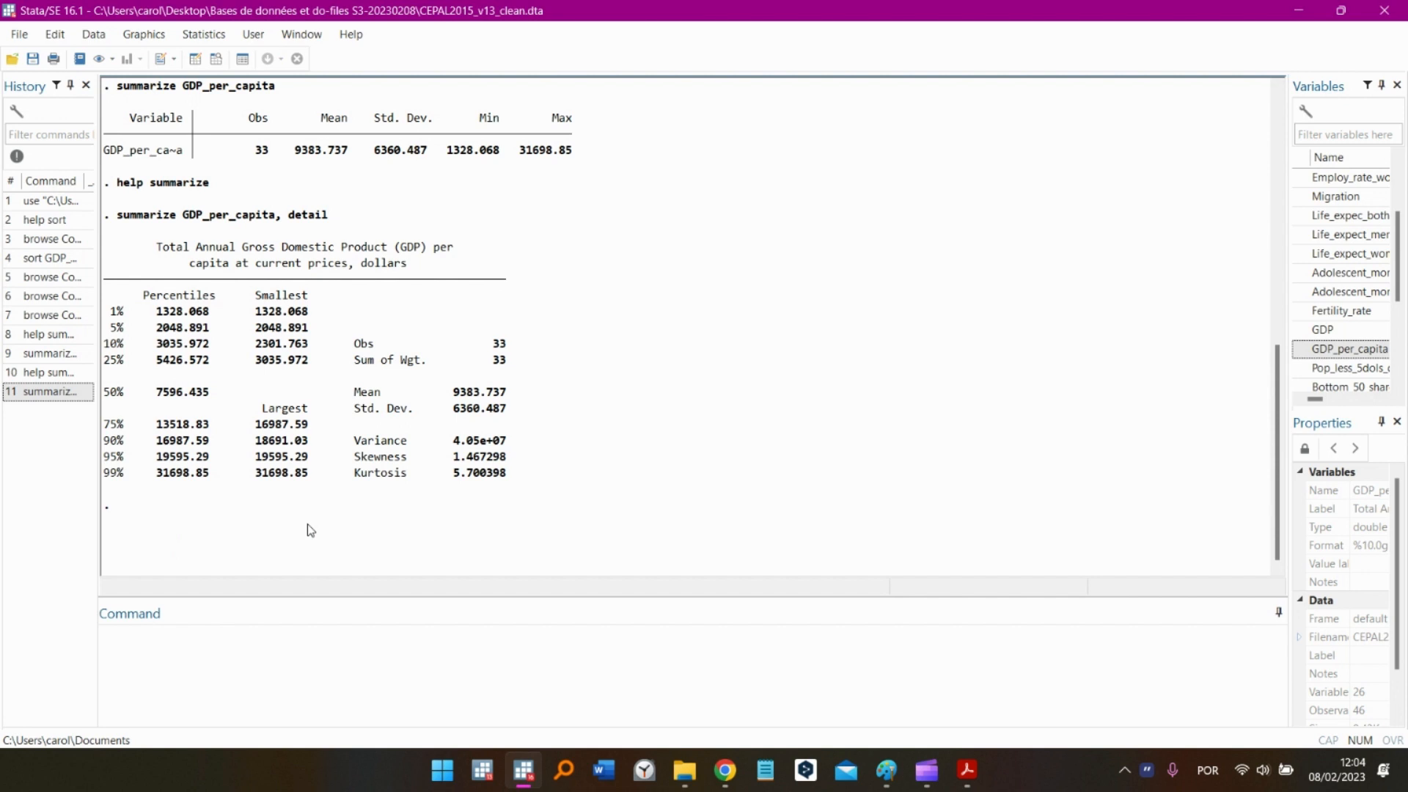
{"action": "left_click_drag", "start_coordinate": [152, 311], "coordinate": [213, 313]}
{"action": "left_click", "coordinate": [189, 374]}
{"action": "left_click_drag", "start_coordinate": [131, 294], "coordinate": [216, 296]}
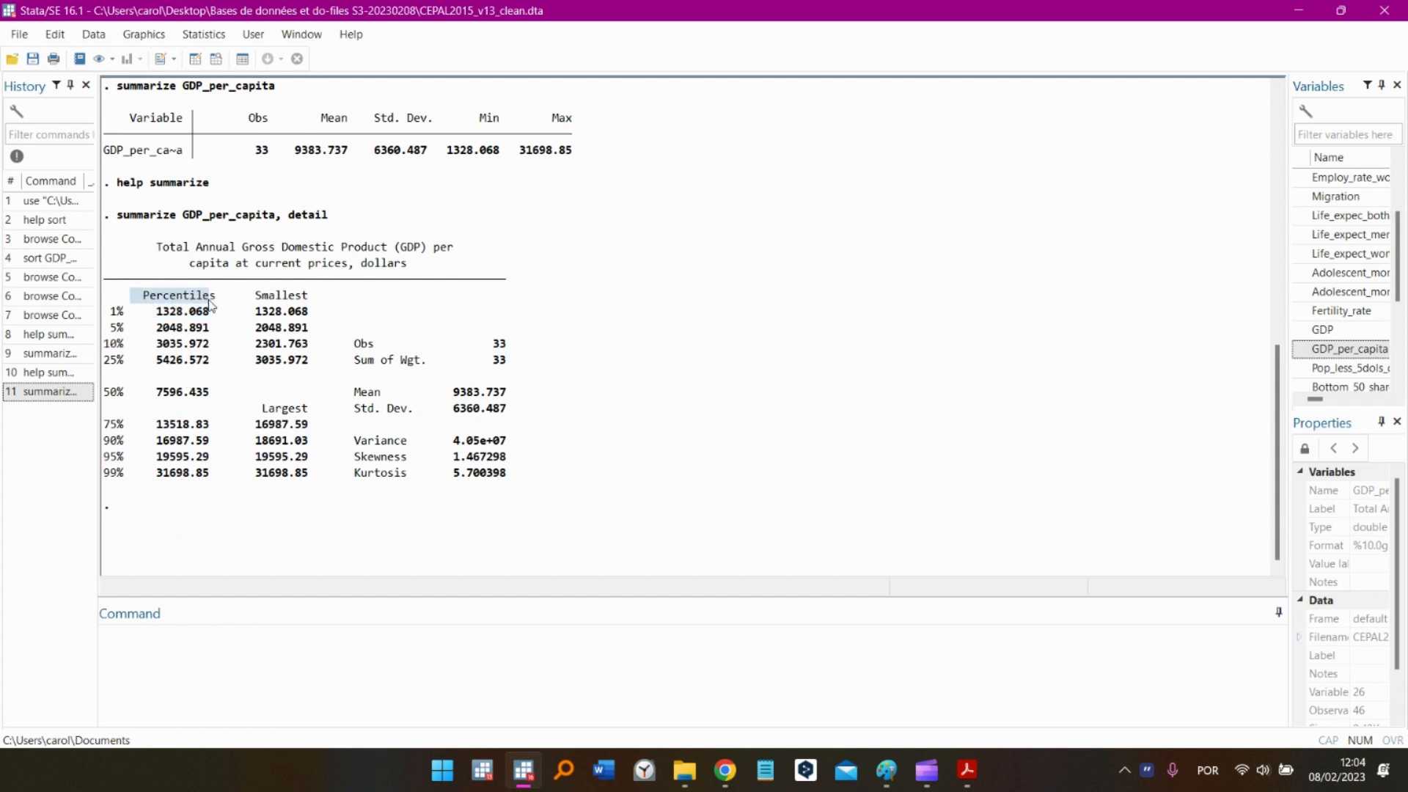
{"action": "left_click", "coordinate": [212, 359]}
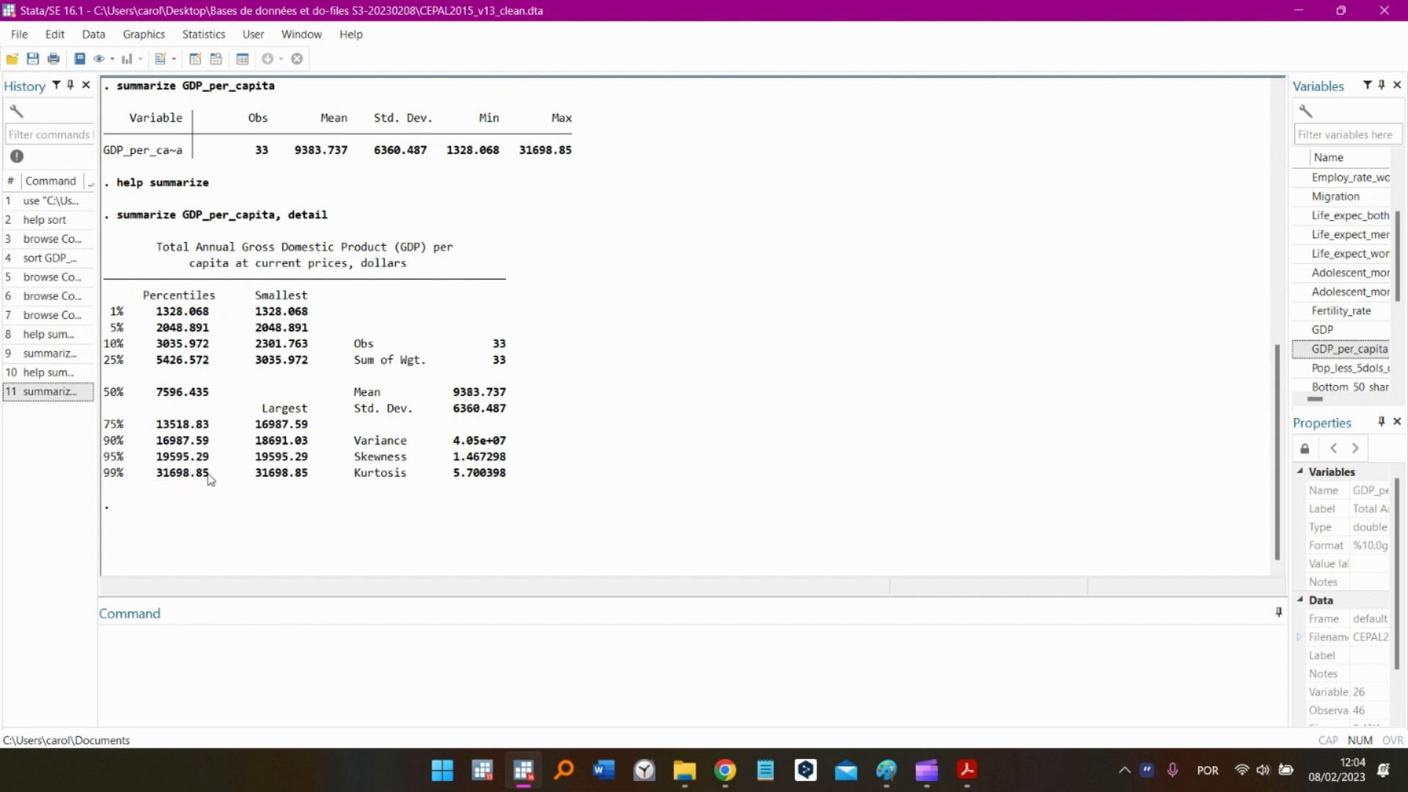
Highlight the 99% percentile value and the 95% percentile row in the detailed summary output
{"action": "left_click_drag", "start_coordinate": [213, 474], "coordinate": [146, 477]}
{"action": "left_click", "coordinate": [240, 504]}
{"action": "left_click_drag", "start_coordinate": [154, 462], "coordinate": [103, 462]}
{"action": "left_click", "coordinate": [214, 460]}
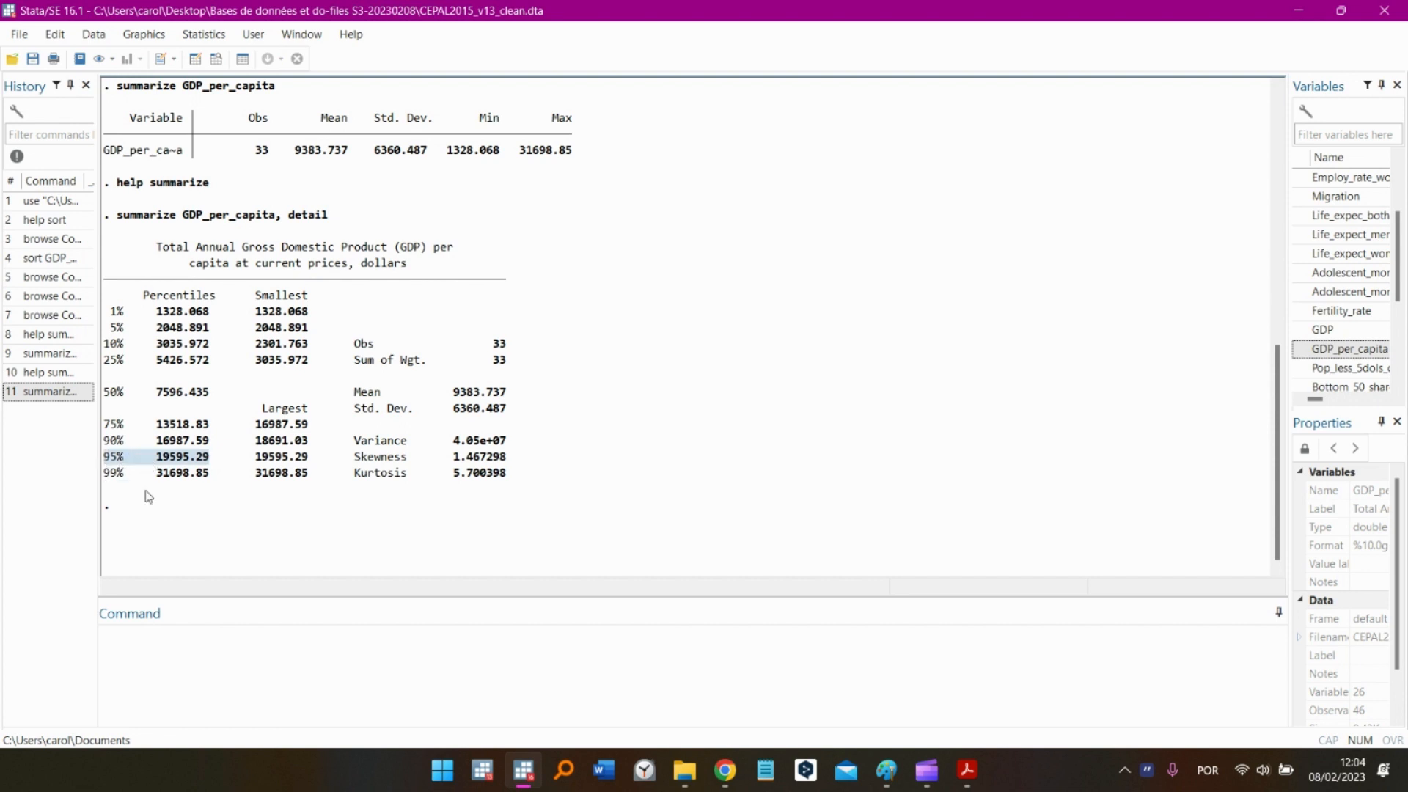
{"action": "left_click", "coordinate": [214, 511]}
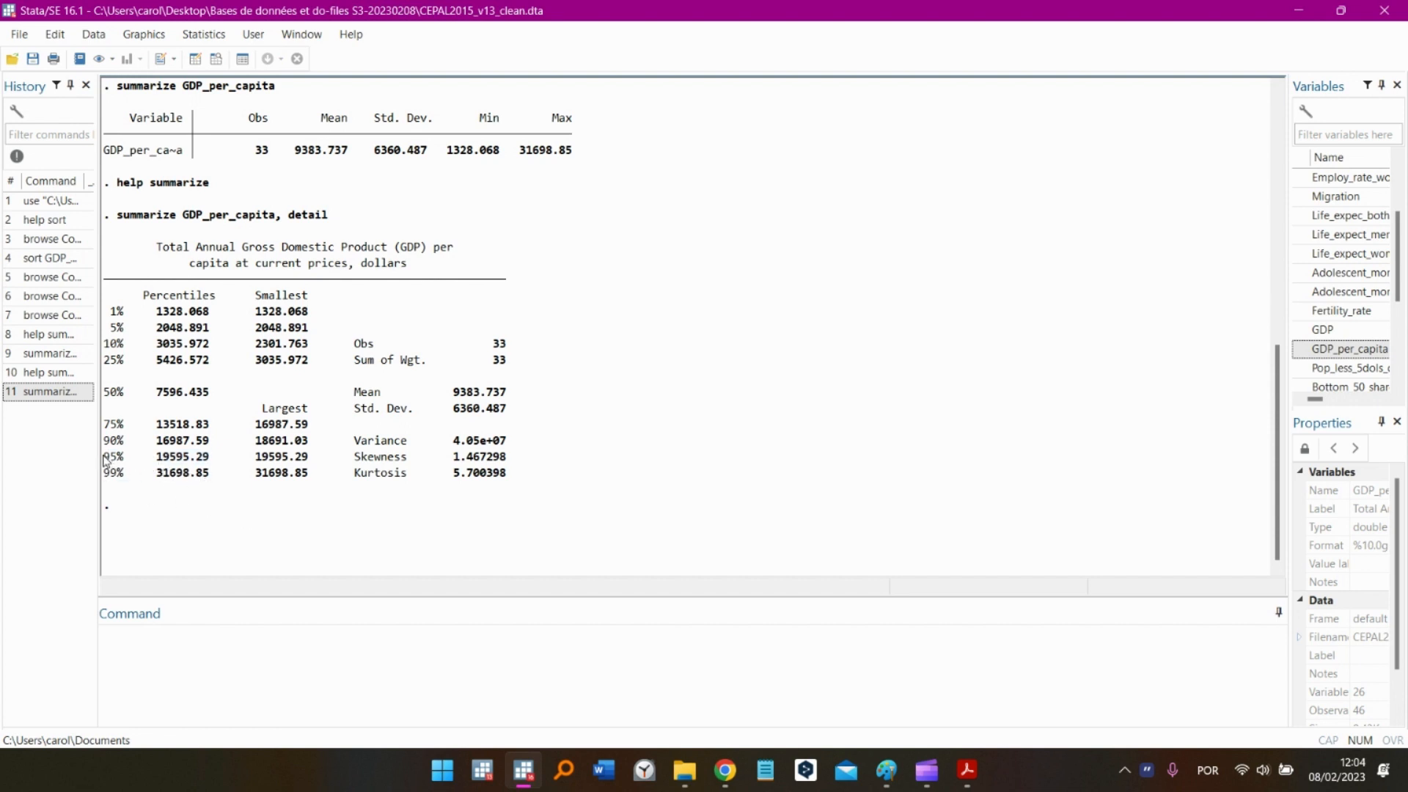
Examine the 95% percentile row again alongside the 99% row, highlighting the label and value of each
{"action": "left_click_drag", "start_coordinate": [103, 460], "coordinate": [214, 463]}
{"action": "left_click", "coordinate": [130, 497]}
{"action": "left_click_drag", "start_coordinate": [158, 460], "coordinate": [167, 462]}
{"action": "left_click_drag", "start_coordinate": [194, 462], "coordinate": [162, 461]}
{"action": "left_click", "coordinate": [182, 459]}
{"action": "left_click_drag", "start_coordinate": [118, 475], "coordinate": [189, 475]}
{"action": "left_click_drag", "start_coordinate": [155, 475], "coordinate": [186, 477]}
{"action": "left_click_drag", "start_coordinate": [143, 478], "coordinate": [200, 482]}
{"action": "left_click", "coordinate": [205, 487]}
Examine the median in the detailed summary by highlighting the 50% percentile row, its label and its value
{"action": "left_click_drag", "start_coordinate": [104, 394], "coordinate": [230, 395]}
{"action": "left_click", "coordinate": [230, 395]}
{"action": "left_click_drag", "start_coordinate": [170, 398], "coordinate": [184, 400]}
{"action": "left_click", "coordinate": [187, 401]}
{"action": "left_click_drag", "start_coordinate": [103, 400], "coordinate": [214, 403]}
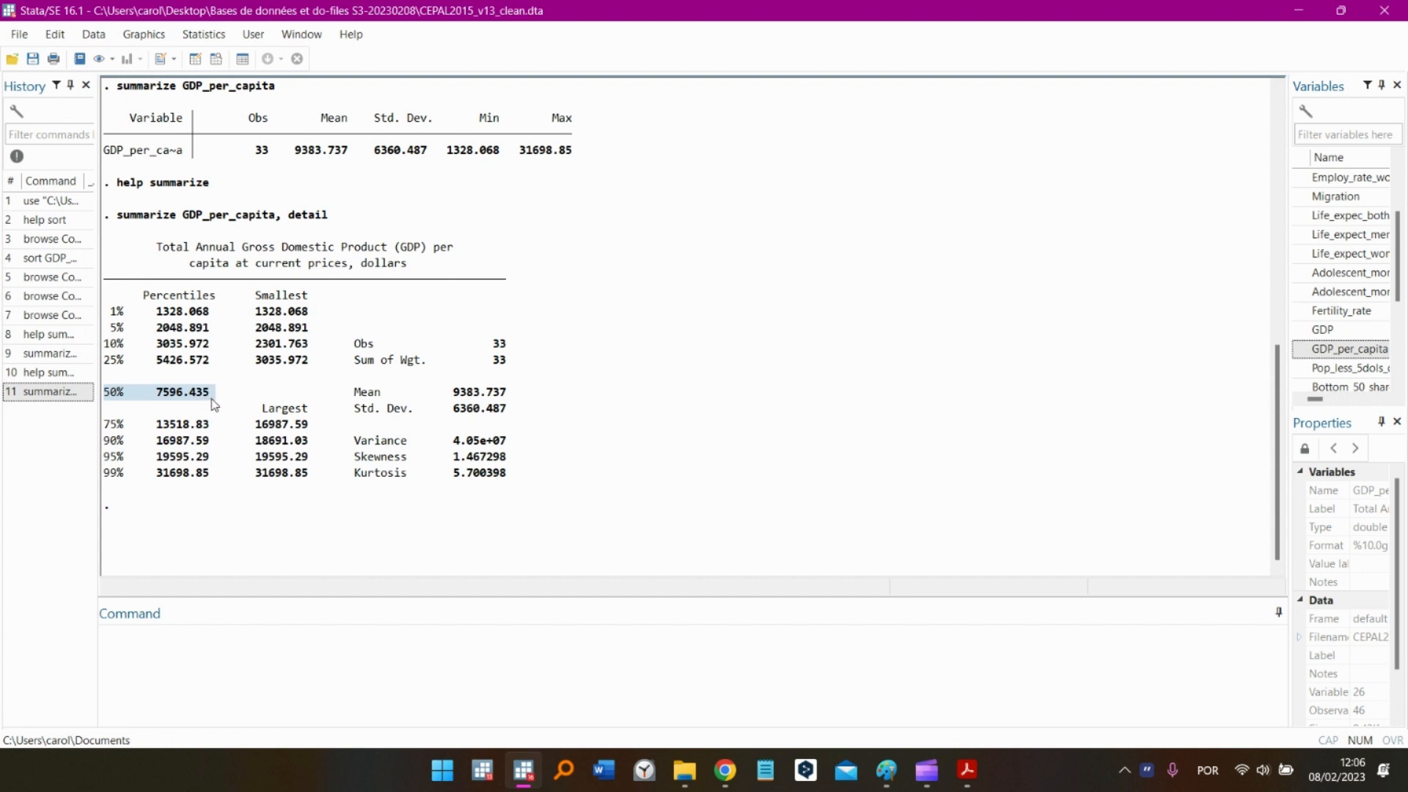
{"action": "left_click", "coordinate": [126, 399]}
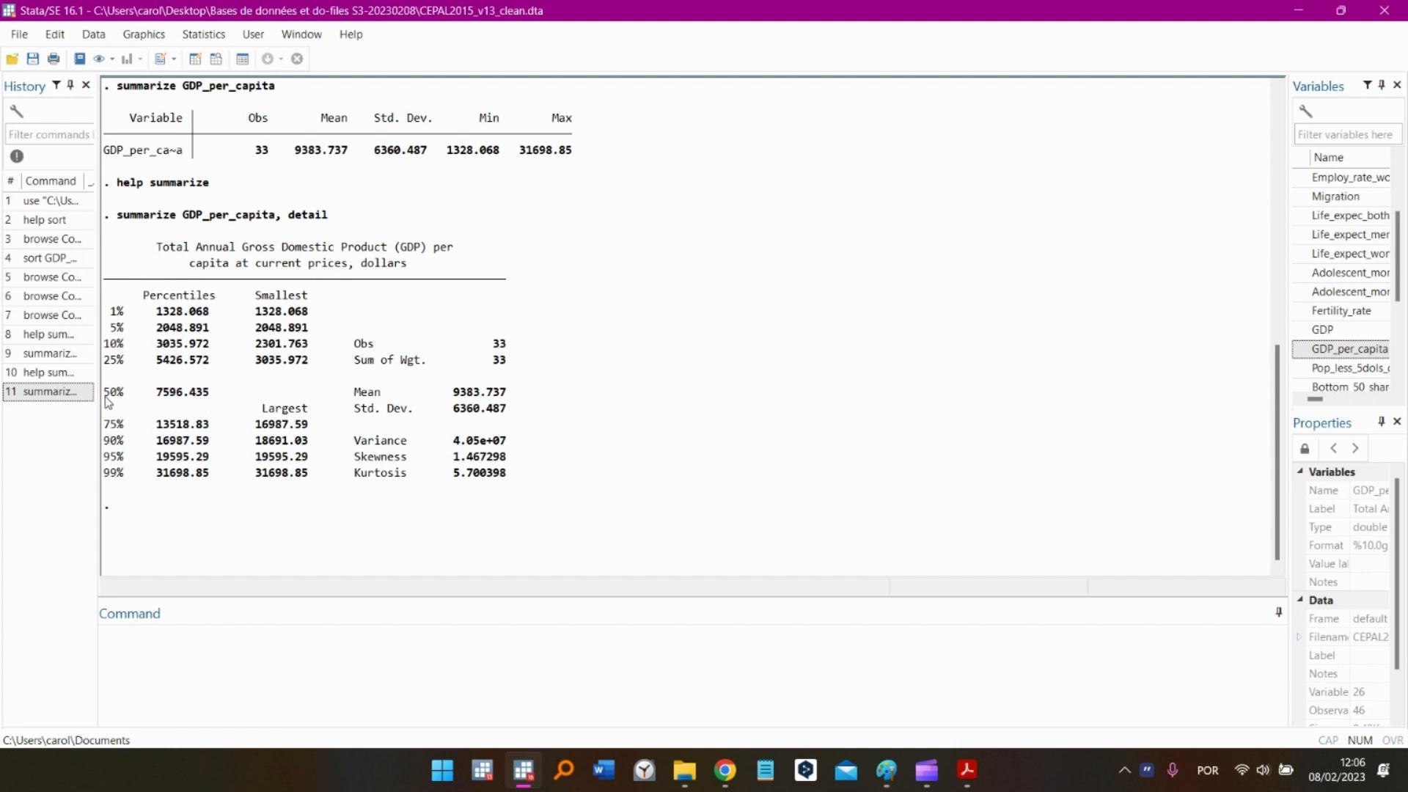
{"action": "left_click_drag", "start_coordinate": [108, 402], "coordinate": [132, 400]}
{"action": "left_click", "coordinate": [126, 399]}
{"action": "left_click_drag", "start_coordinate": [125, 398], "coordinate": [209, 396]}
{"action": "left_click", "coordinate": [226, 393]}
{"action": "left_click", "coordinate": [179, 395]}
{"action": "left_click", "coordinate": [184, 406]}
{"action": "left_click", "coordinate": [160, 406]}
{"action": "left_click_drag", "start_coordinate": [161, 399], "coordinate": [213, 400]}
{"action": "left_click", "coordinate": [210, 401]}
{"action": "left_click_drag", "start_coordinate": [105, 400], "coordinate": [214, 400]}
{"action": "left_click", "coordinate": [163, 399]}
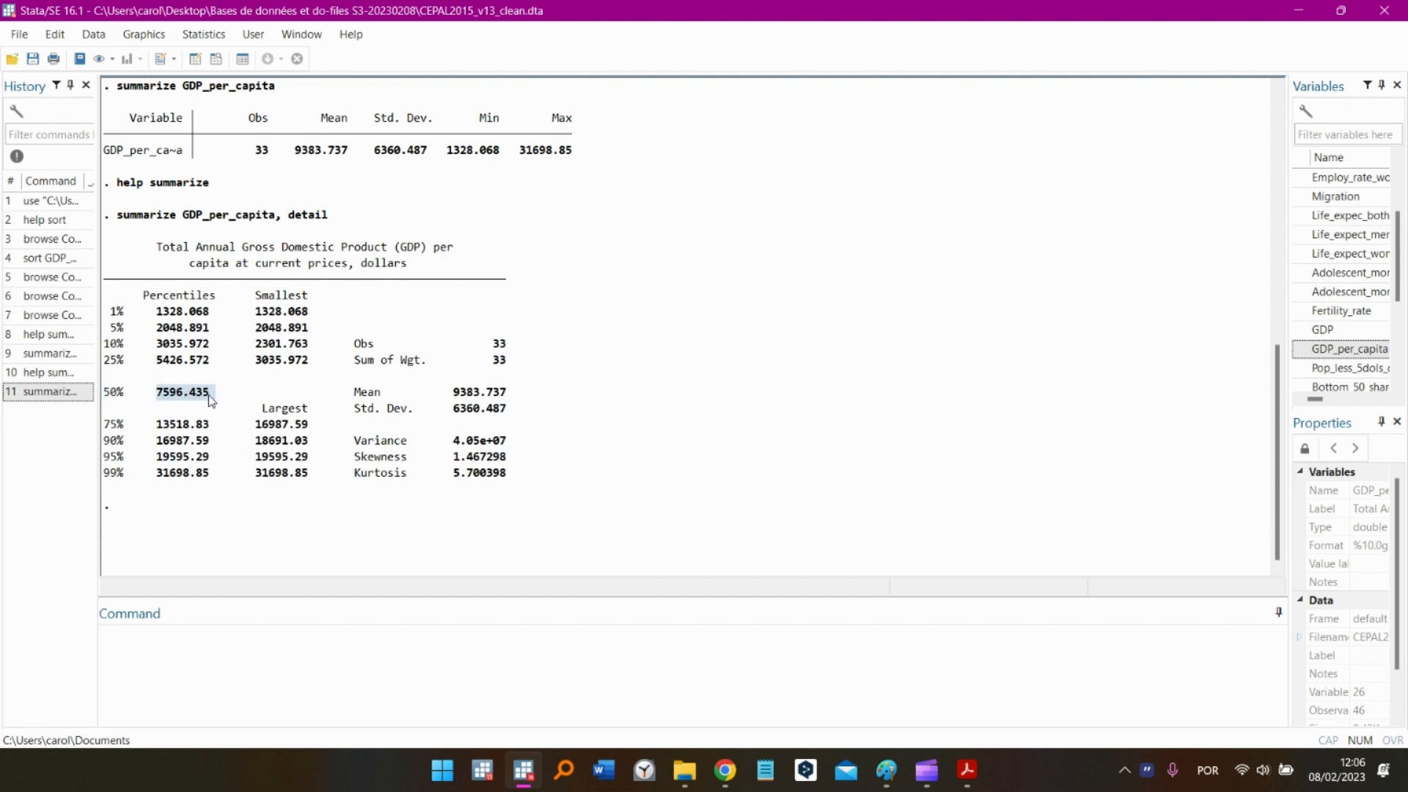
{"action": "left_click", "coordinate": [166, 399]}
{"action": "left_click_drag", "start_coordinate": [157, 397], "coordinate": [214, 400]}
{"action": "left_click", "coordinate": [168, 395]}
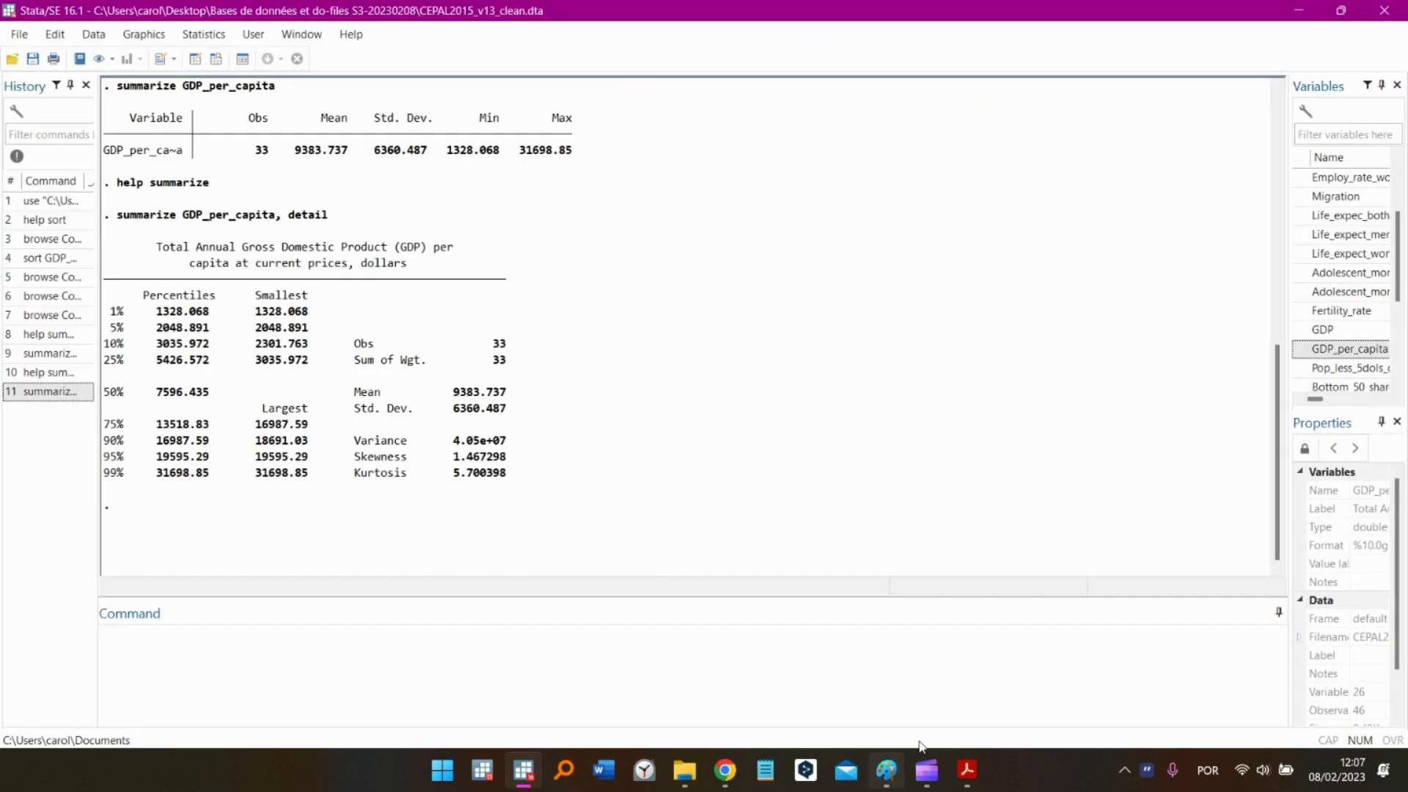
Switch to Acrobat, view slide 47 on percentiles in the maximized window at 75% zoom, and go to slide 48 on tabstat
{"action": "left_click", "coordinate": [966, 770]}
{"action": "left_click", "coordinate": [838, 575]}
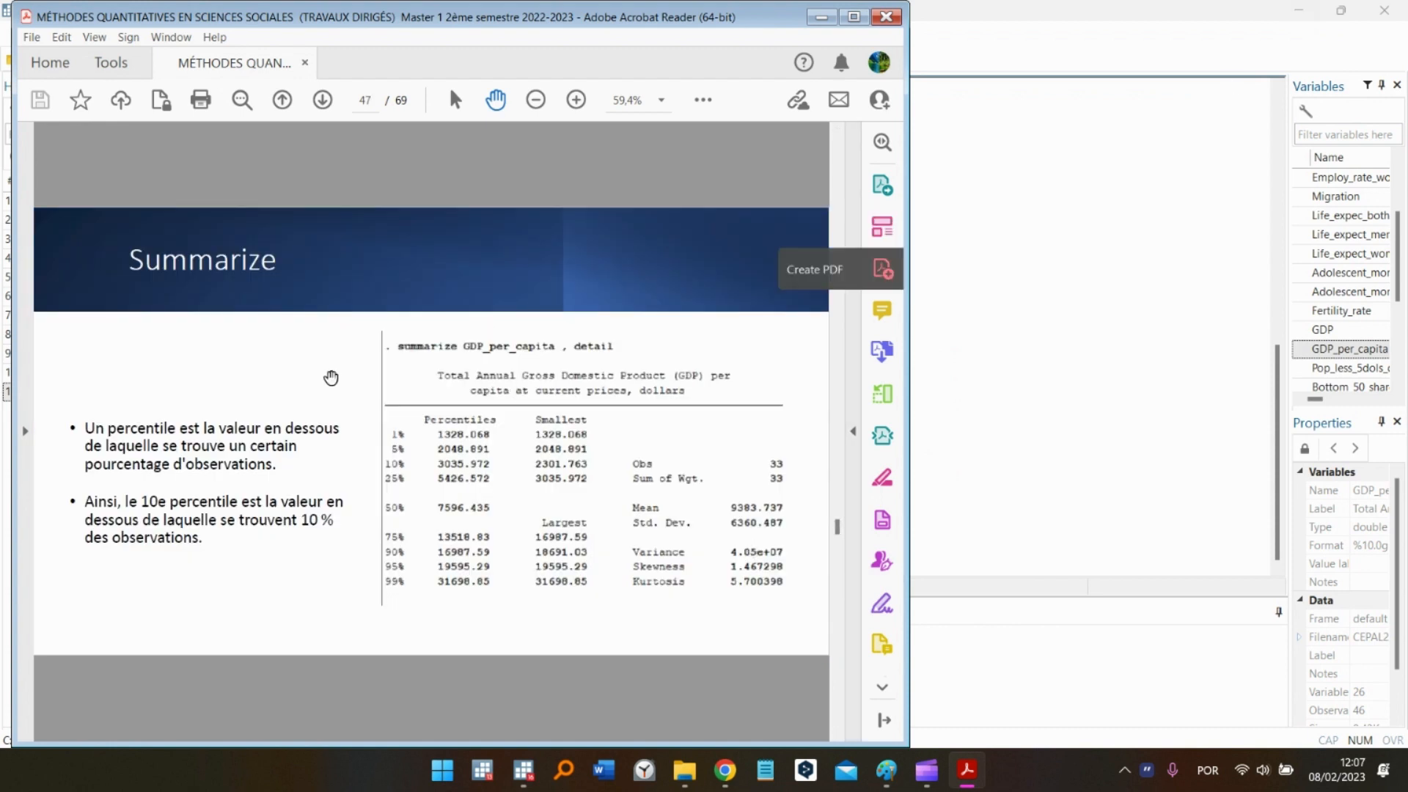
{"action": "left_click", "coordinate": [853, 16]}
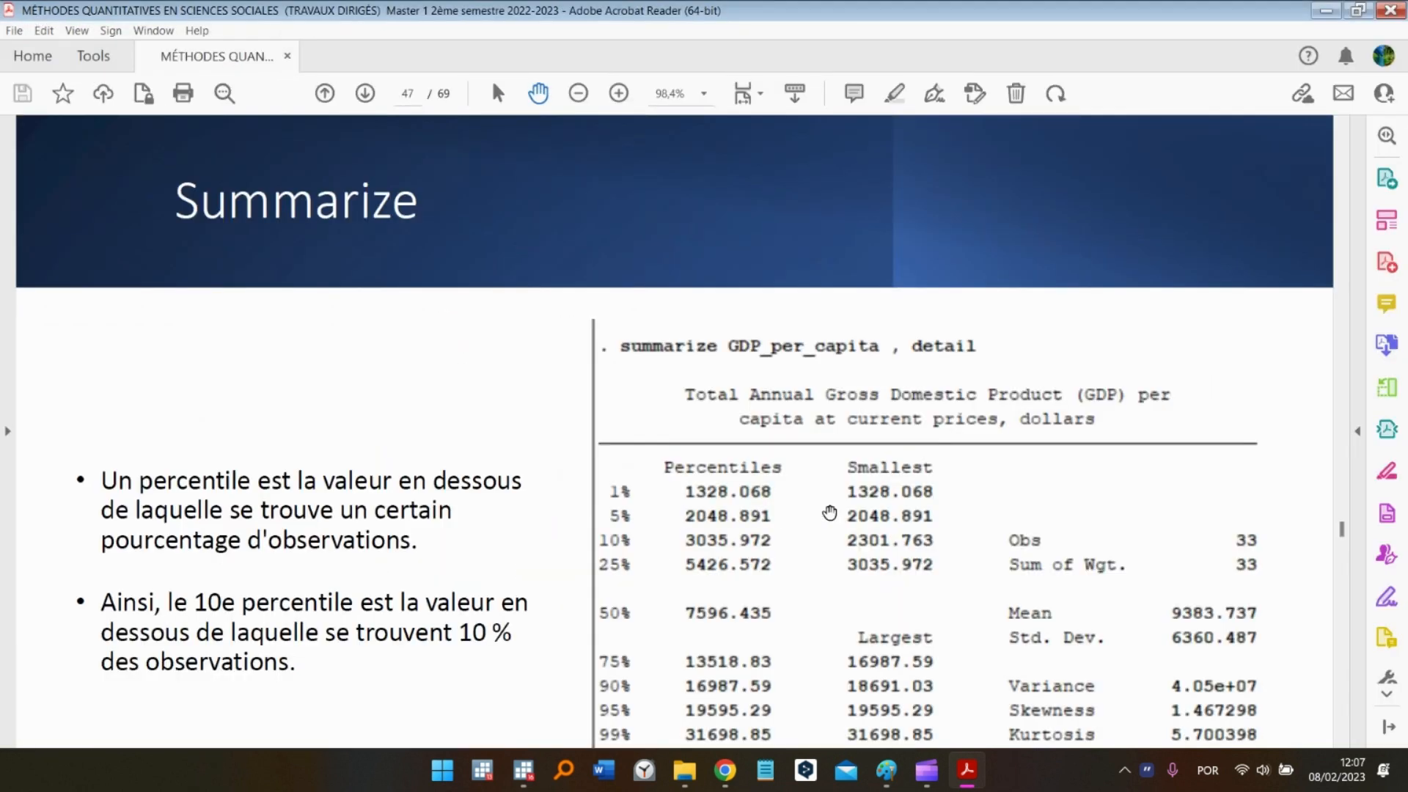
{"action": "scroll", "coordinate": [768, 528], "scroll_direction": "down", "scroll_amount": 2}
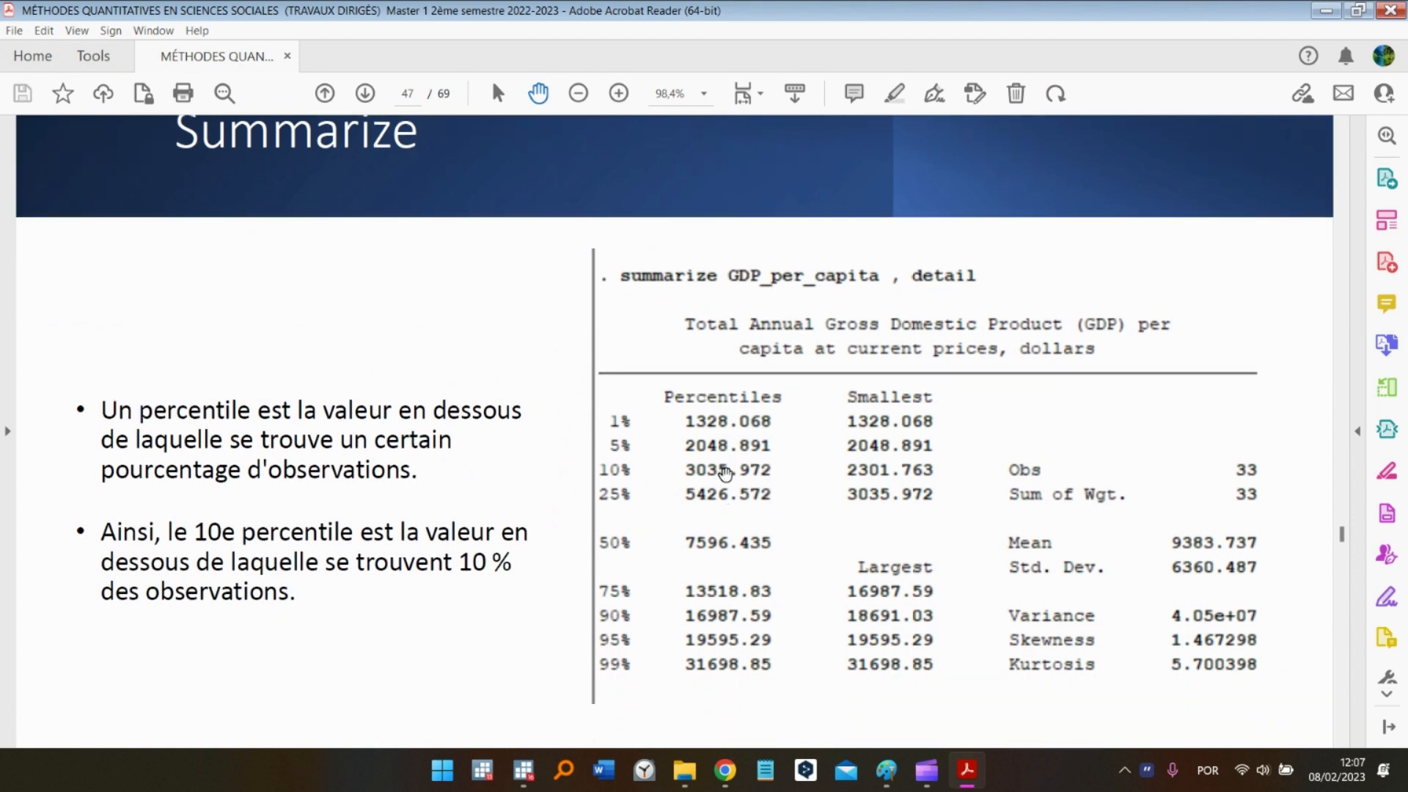
{"action": "scroll", "coordinate": [724, 473], "scroll_direction": "down", "scroll_amount": 1}
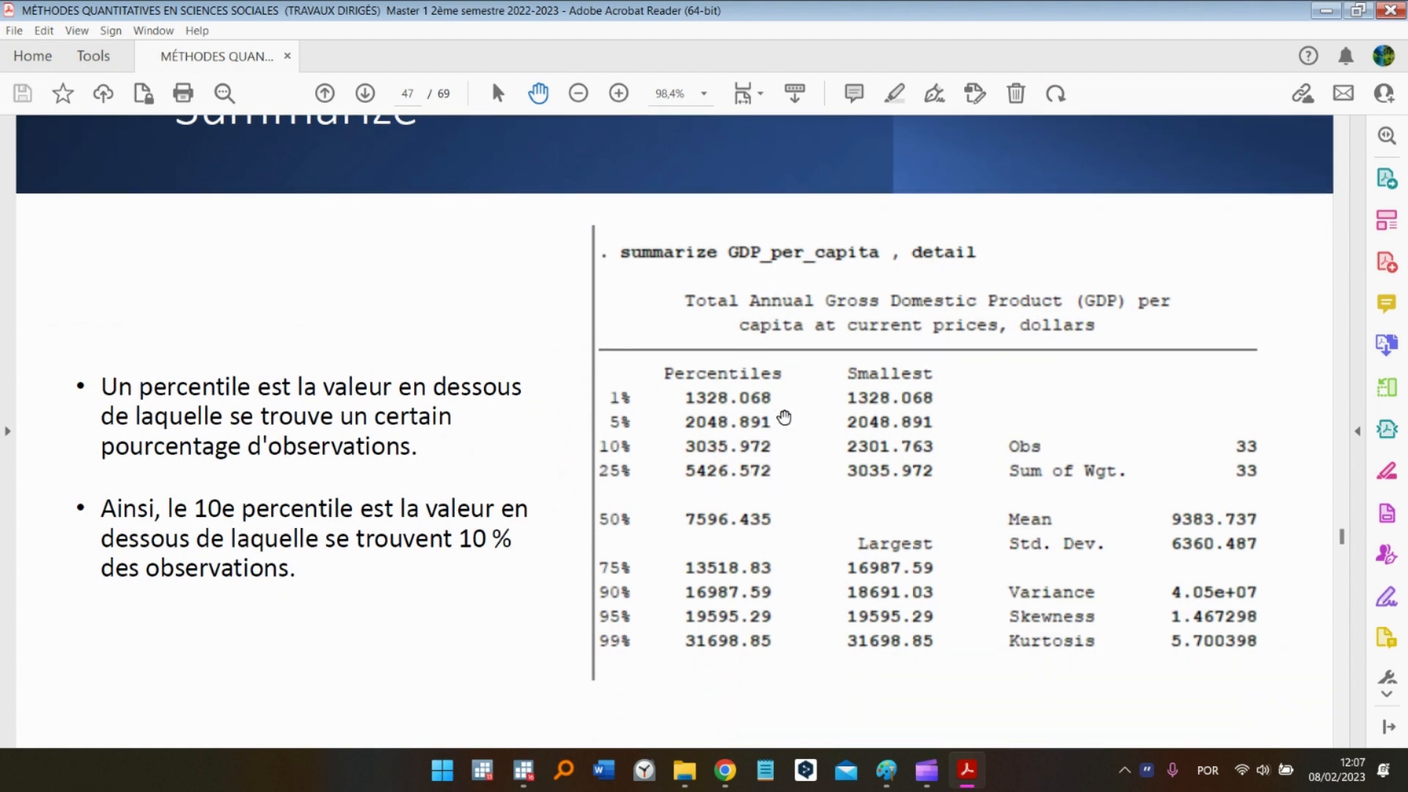
{"action": "scroll", "coordinate": [783, 417], "scroll_direction": "down", "scroll_amount": 1}
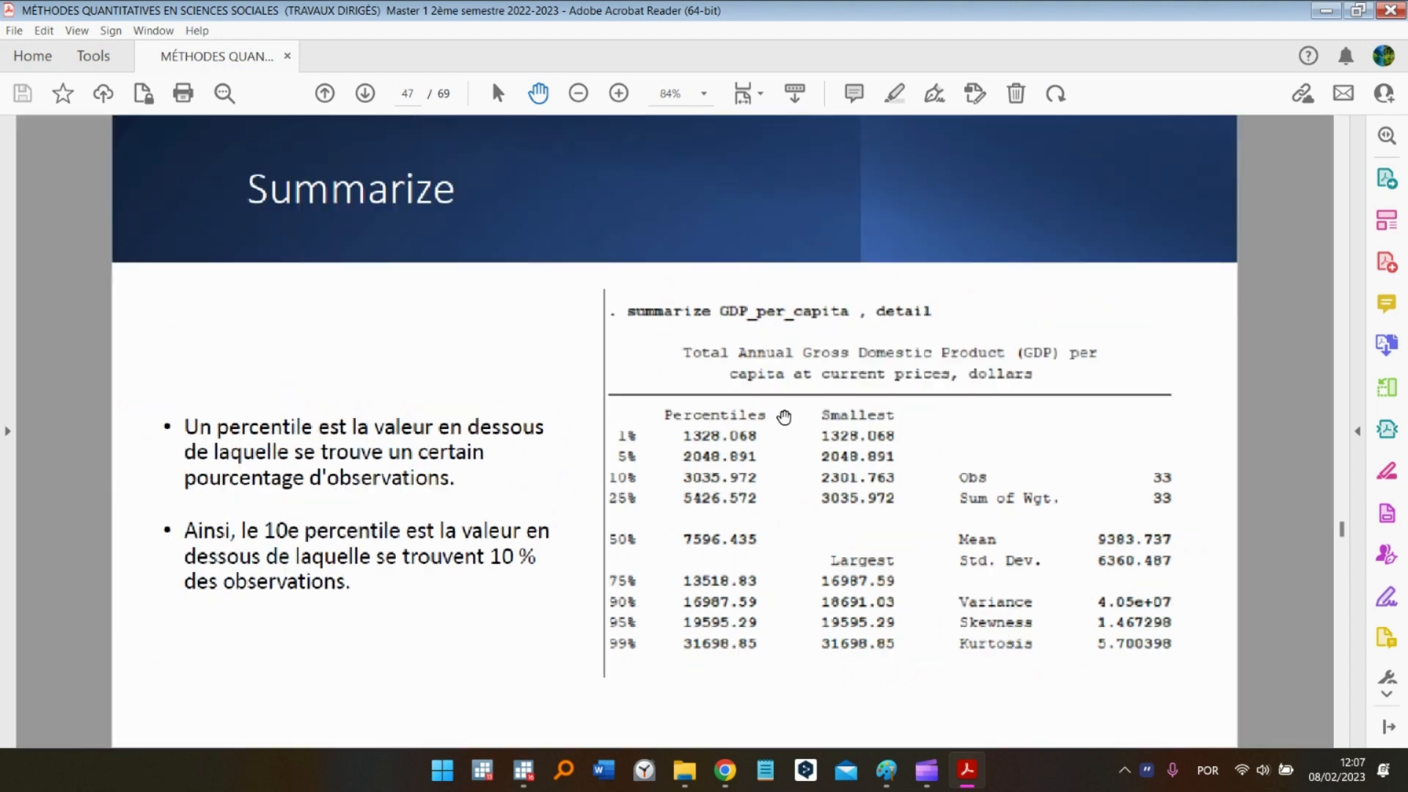
{"action": "scroll", "coordinate": [784, 417], "scroll_direction": "down", "scroll_amount": 1}
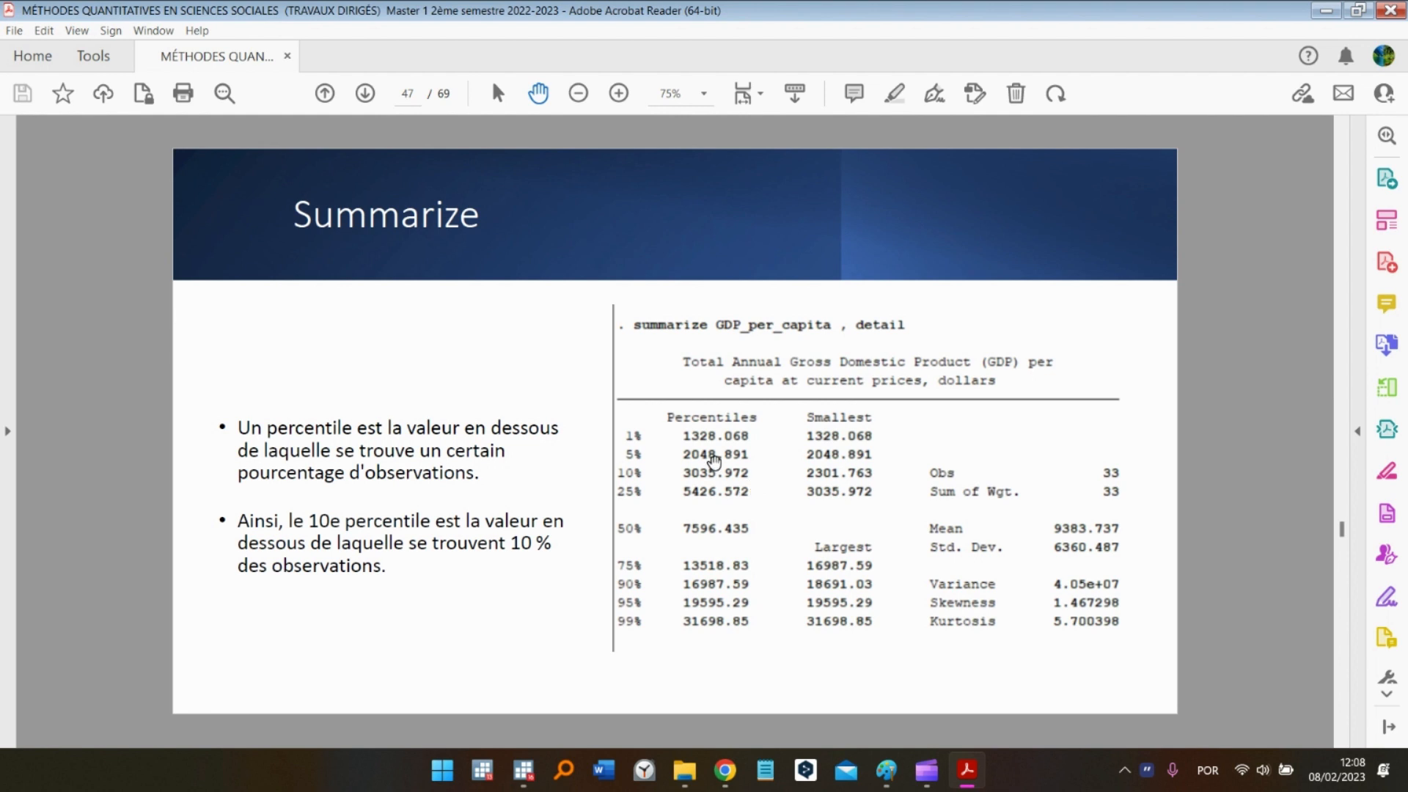
{"action": "left_click", "coordinate": [1346, 616]}
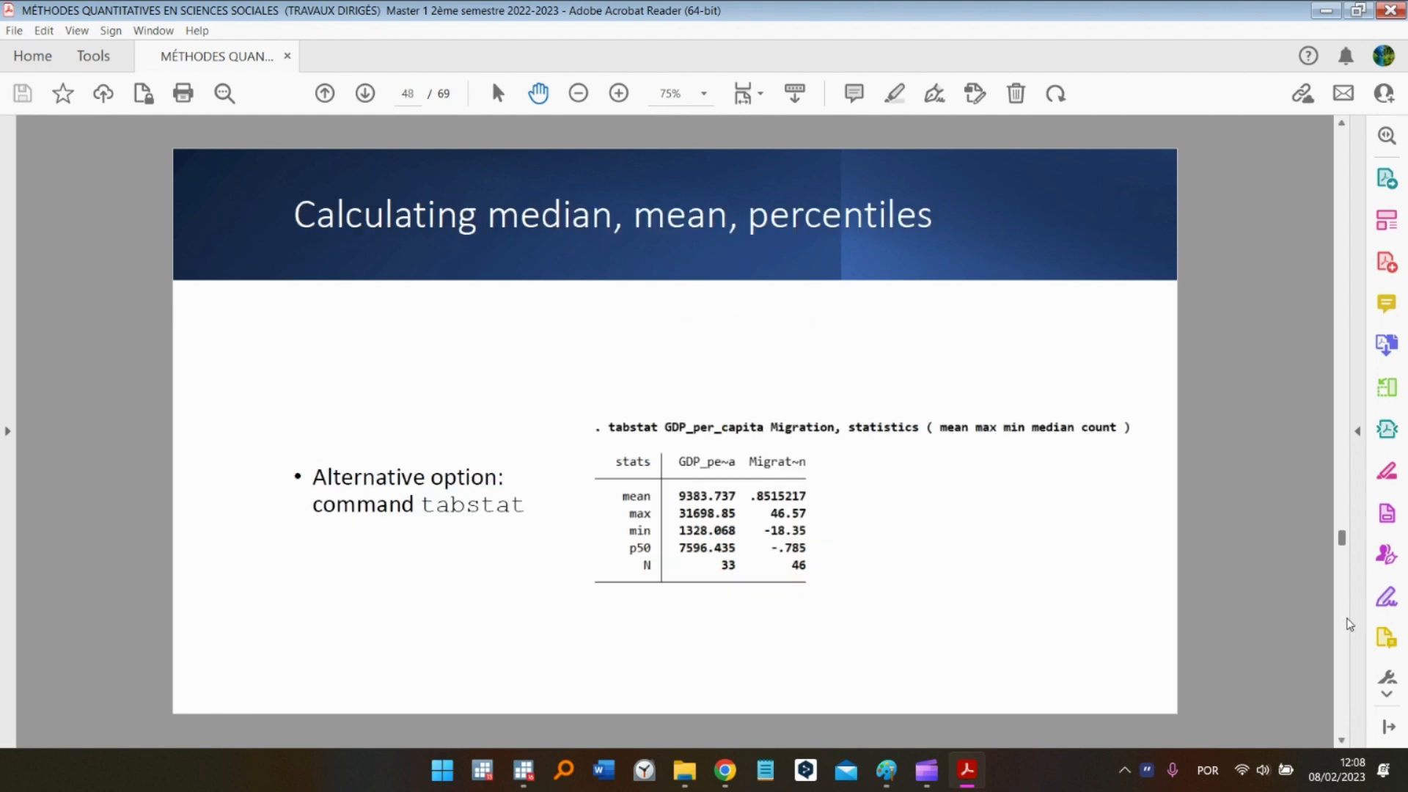